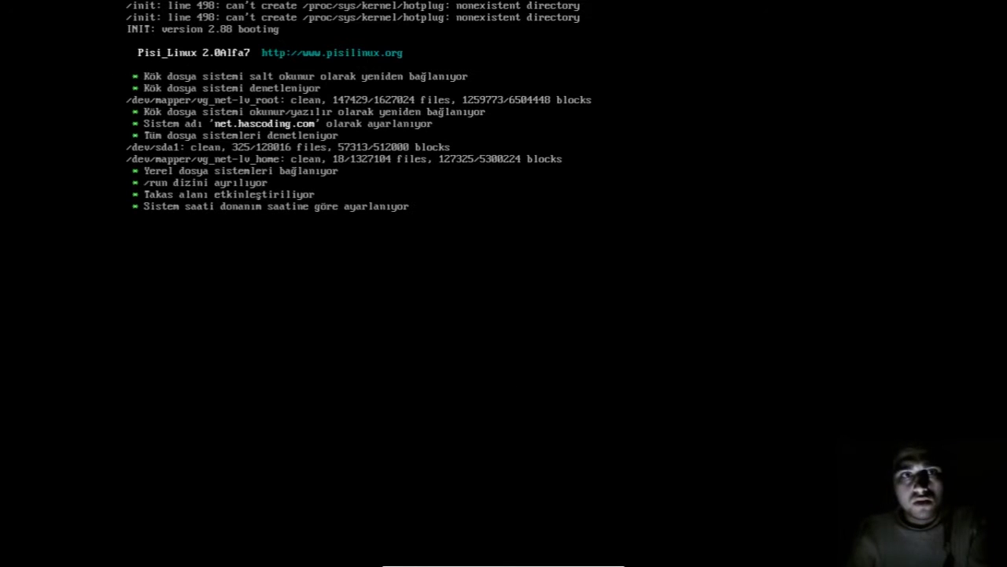
mouse_move(497, 564)
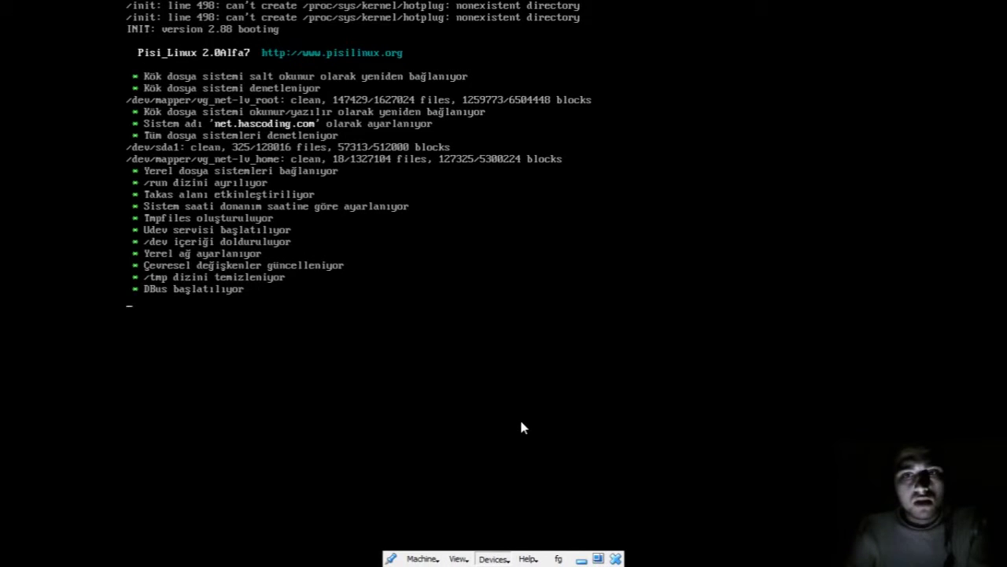
key("Control_R+f")
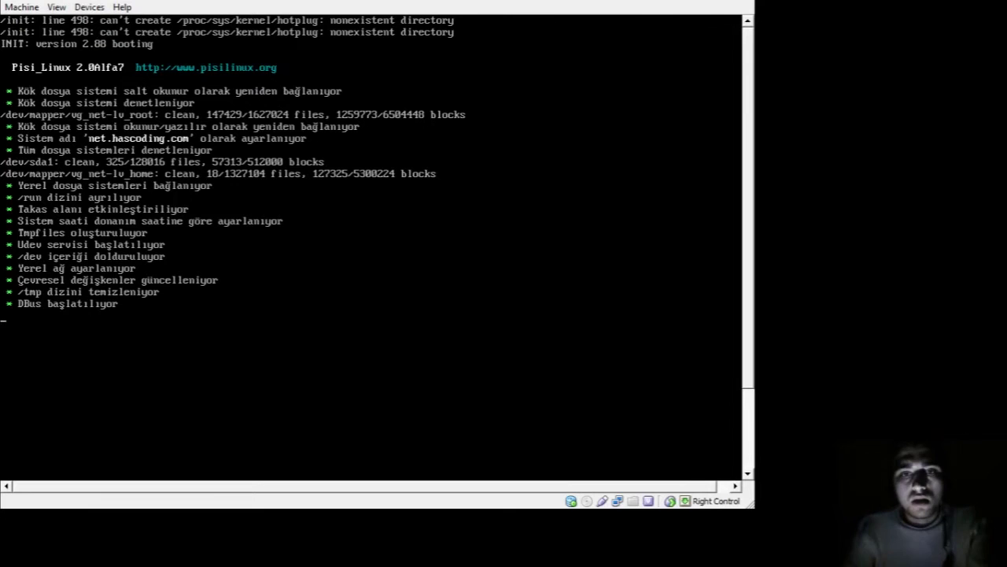
key("Control_R+f")
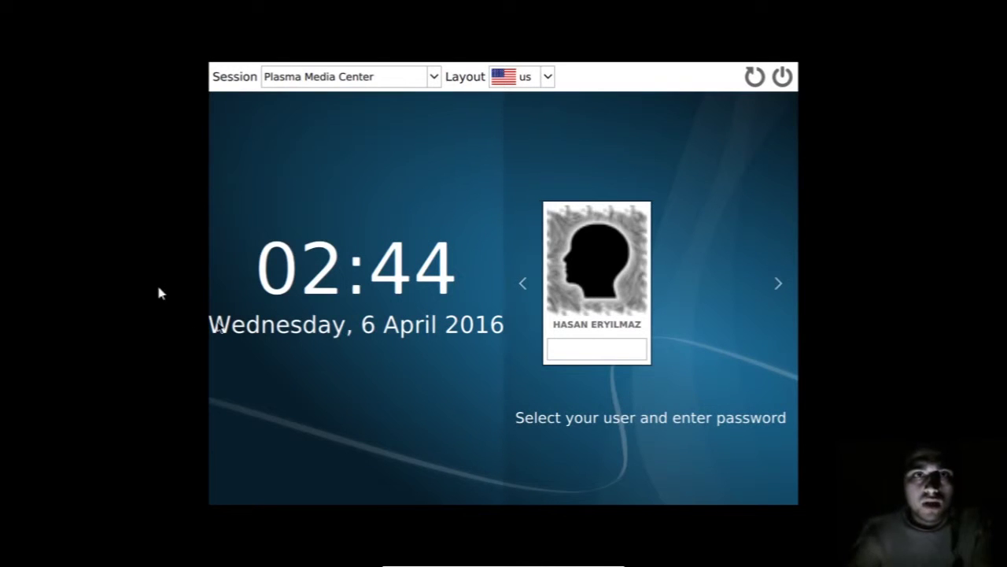
- Check the keyboard layout and session choices on the login screen, keeping us and Plasma Media Center
mouse_move(543, 563)
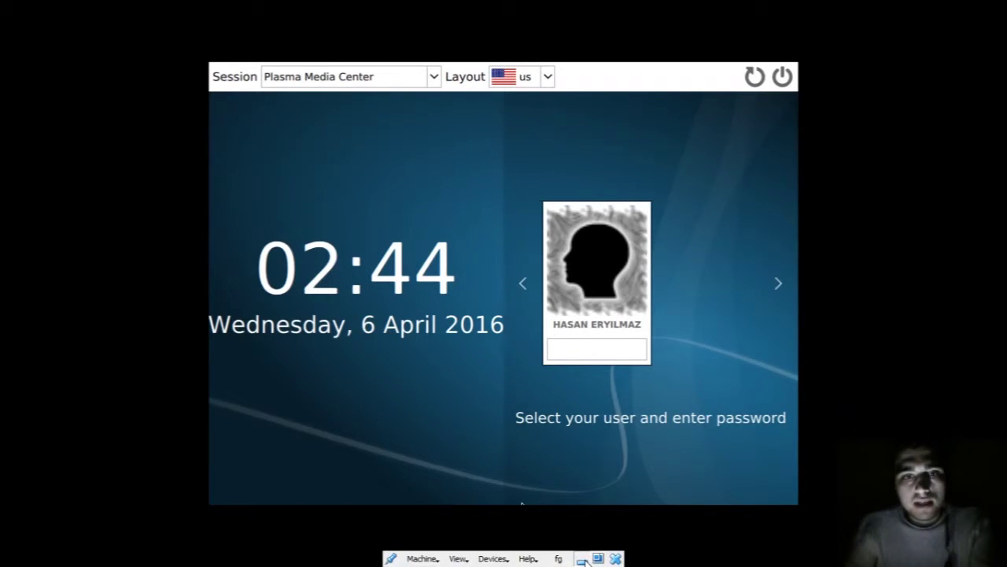
left_click(548, 82)
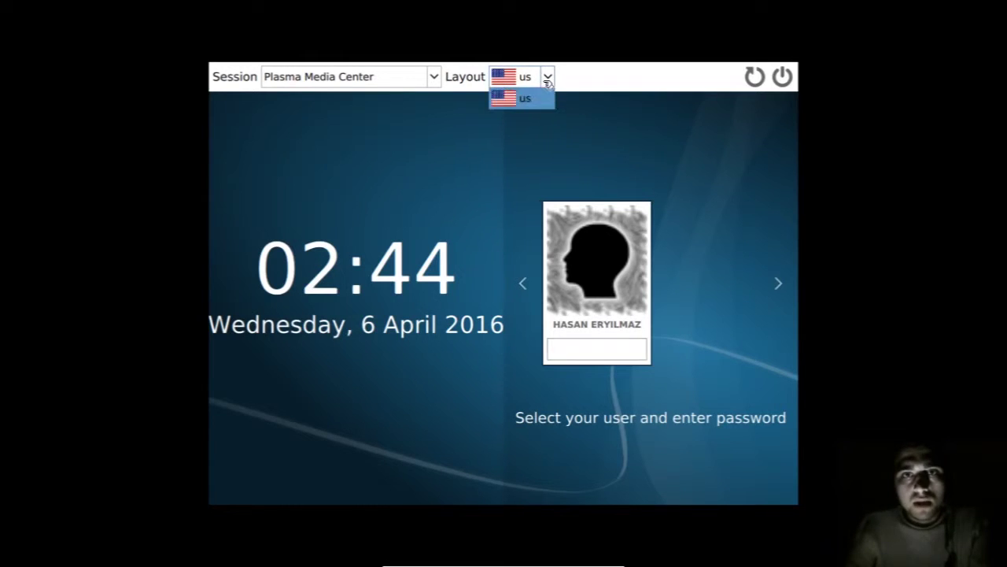
left_click(542, 98)
left_click(437, 76)
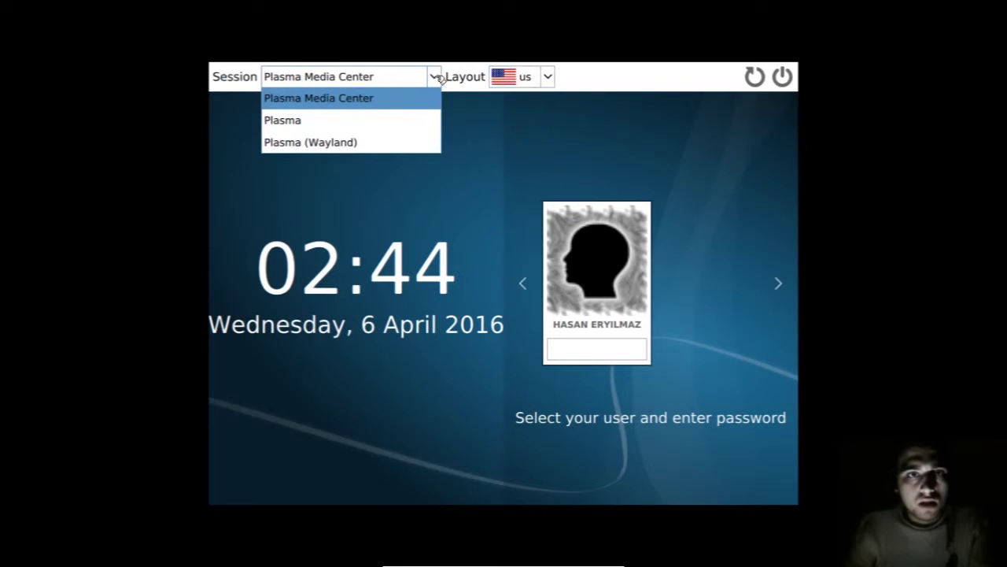
left_click(438, 76)
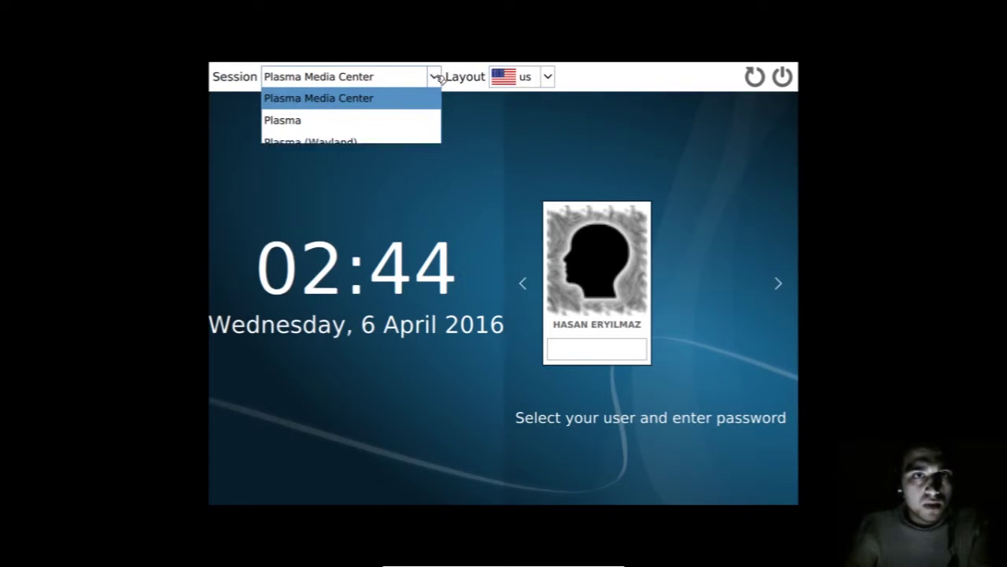
- Enter the account password for the displayed user and log in to the desktop
left_click(609, 355)
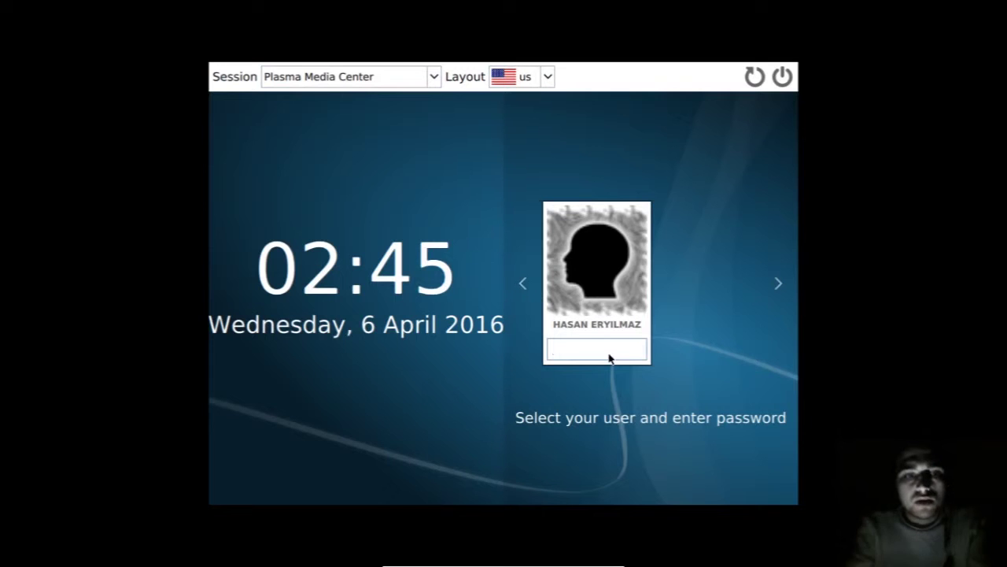
type("*****")
key("BackSpace")
key("BackSpace")
key("BackSpace")
key("BackSpace")
key("BackSpace")
type("*********")
key("Return")
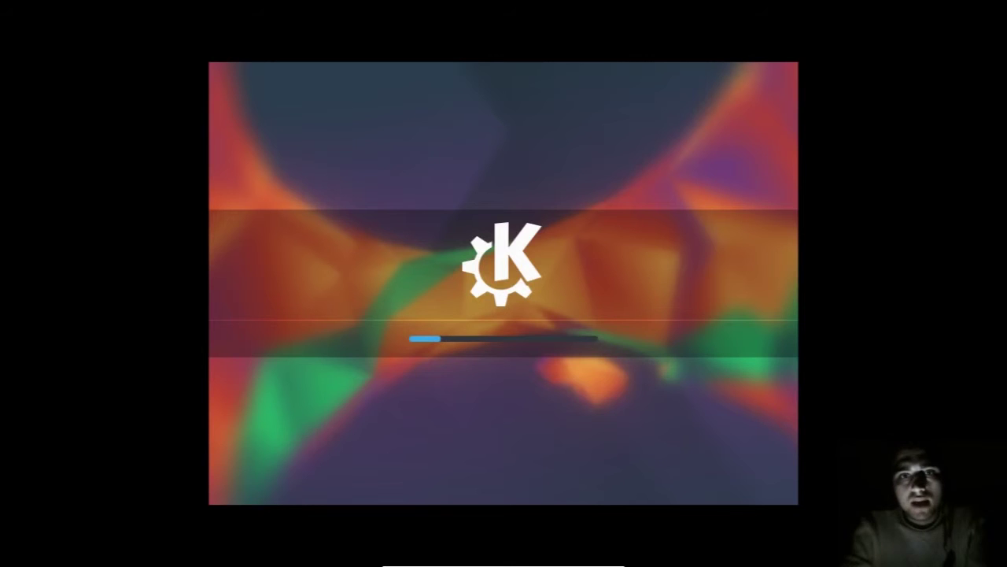
mouse_move(573, 562)
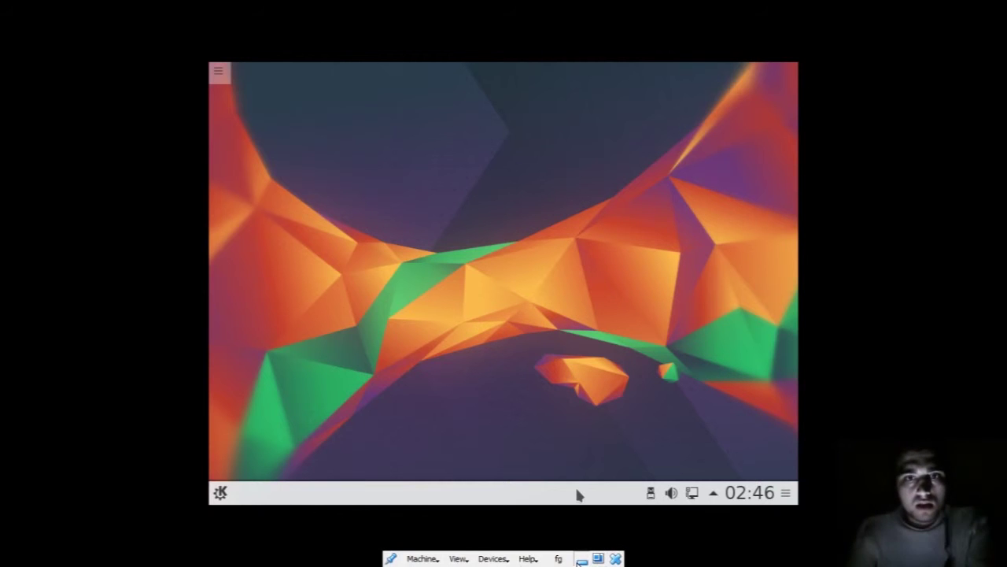
right_click(420, 127)
left_click(373, 186)
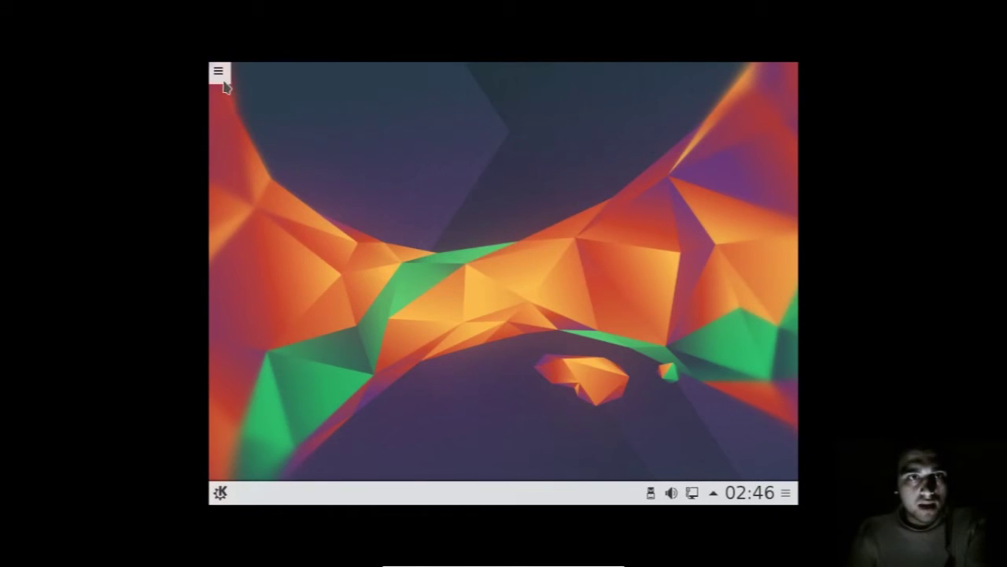
left_click(219, 72)
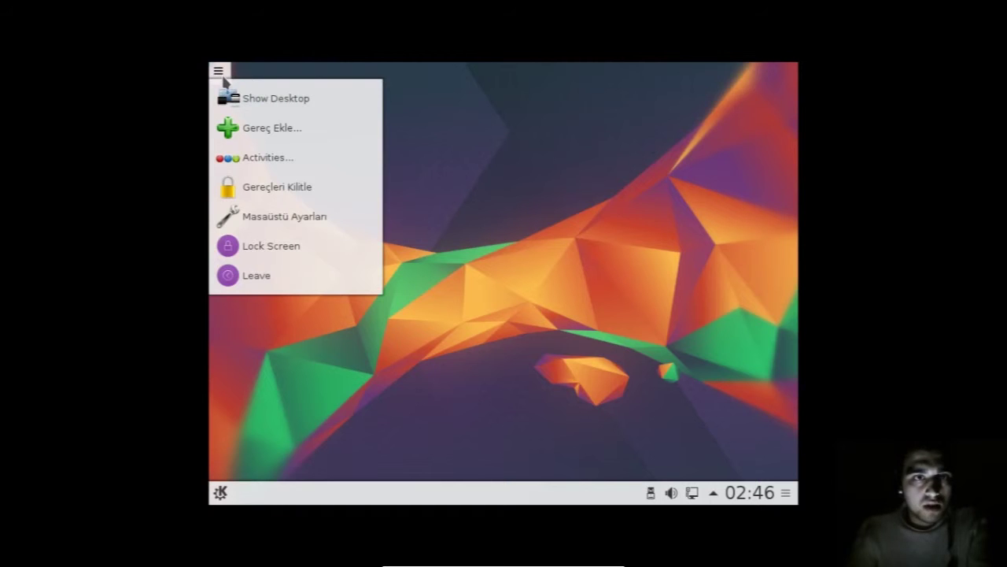
left_click(544, 157)
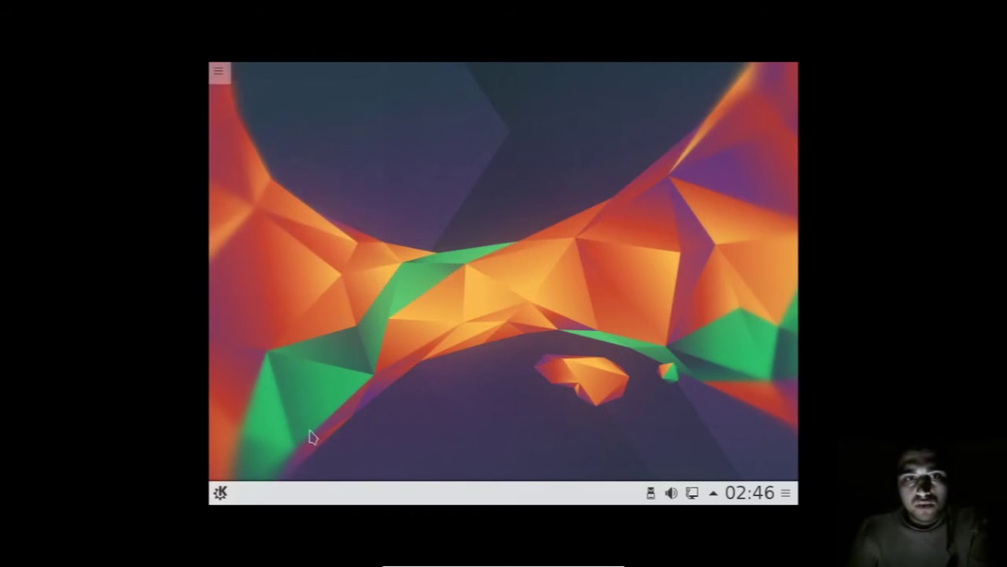
- Open Sistem Ayarları from the launcher's computer section and glance at the hidden status and notification items
left_click(220, 492)
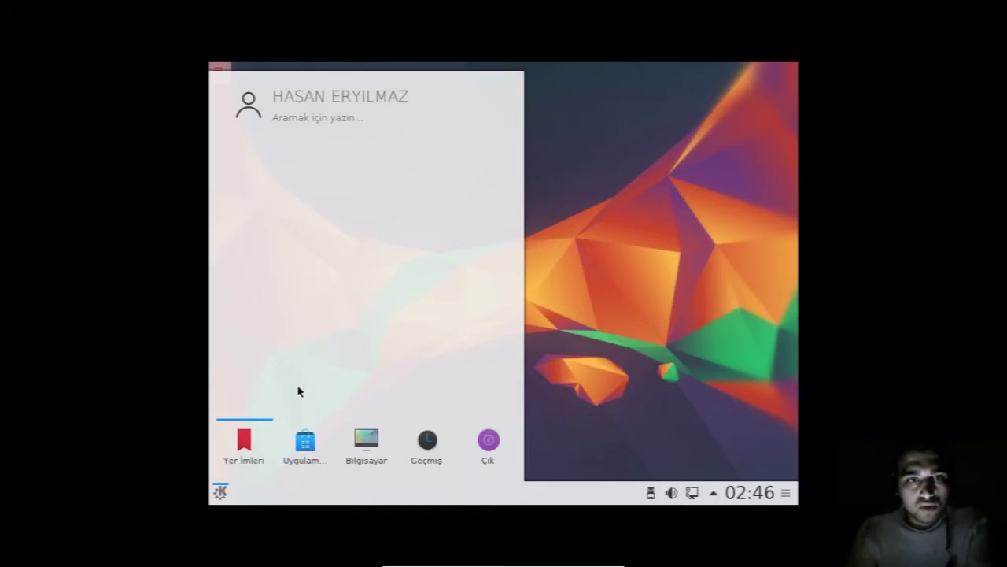
left_click(363, 450)
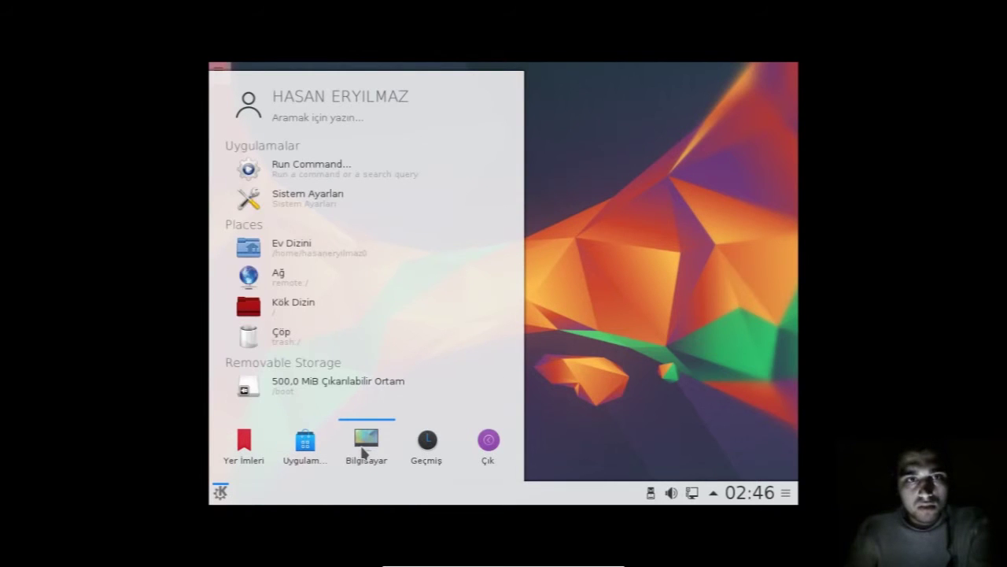
left_click(313, 196)
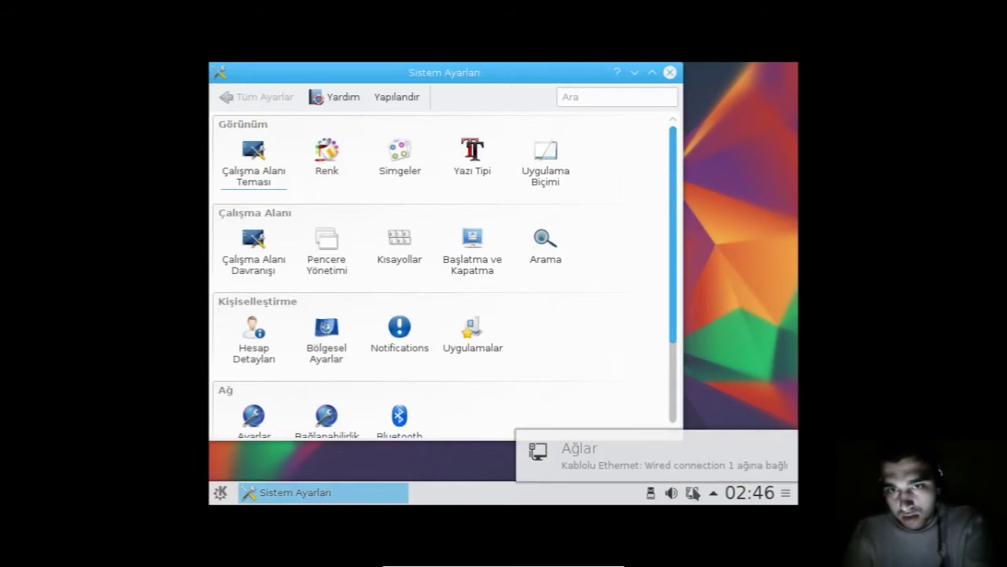
left_click(714, 493)
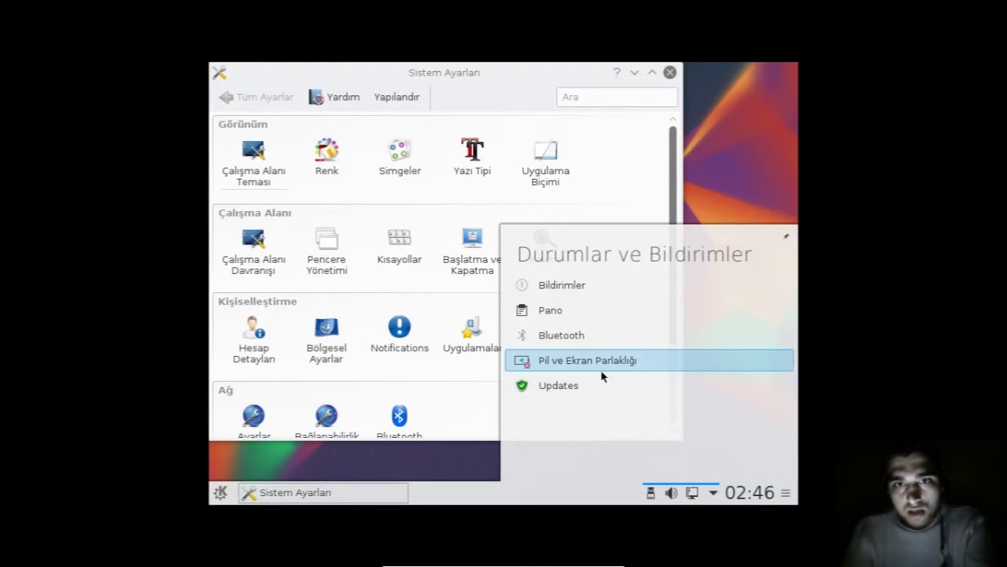
left_click(625, 182)
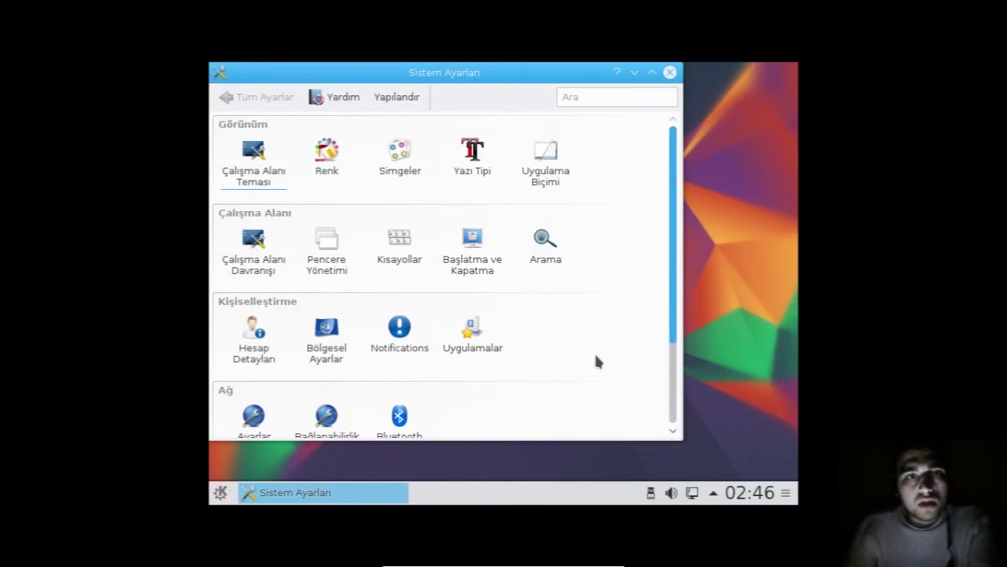
- View the proxy server page of the network settings and return to the settings overview
scroll(553, 341, "down", 1)
left_click(251, 374)
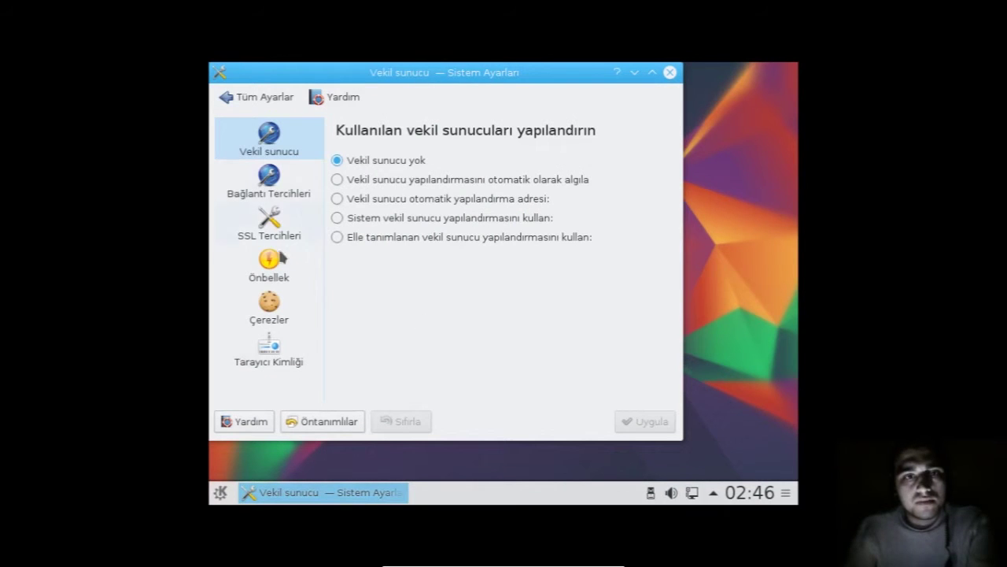
left_click(258, 97)
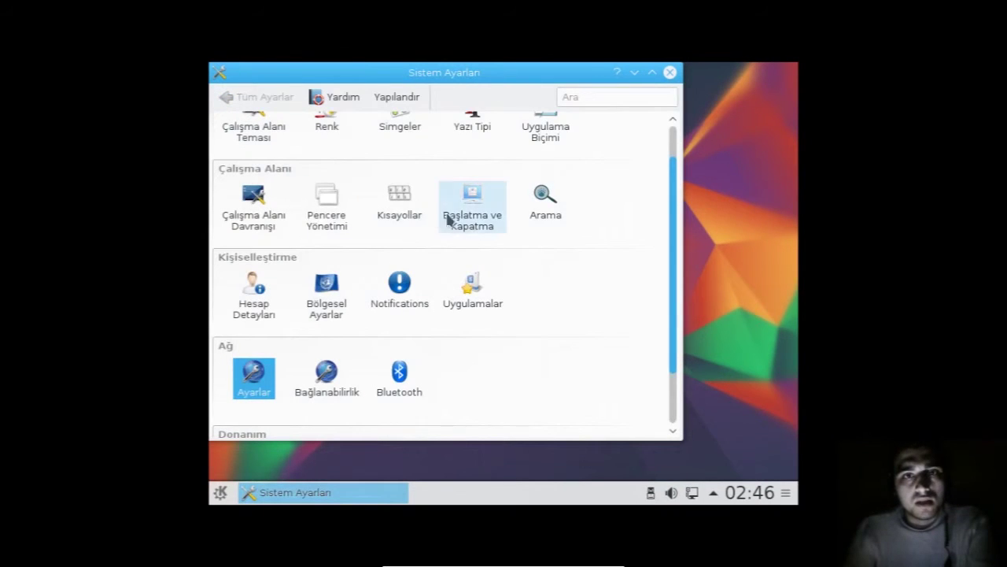
mouse_move(265, 217)
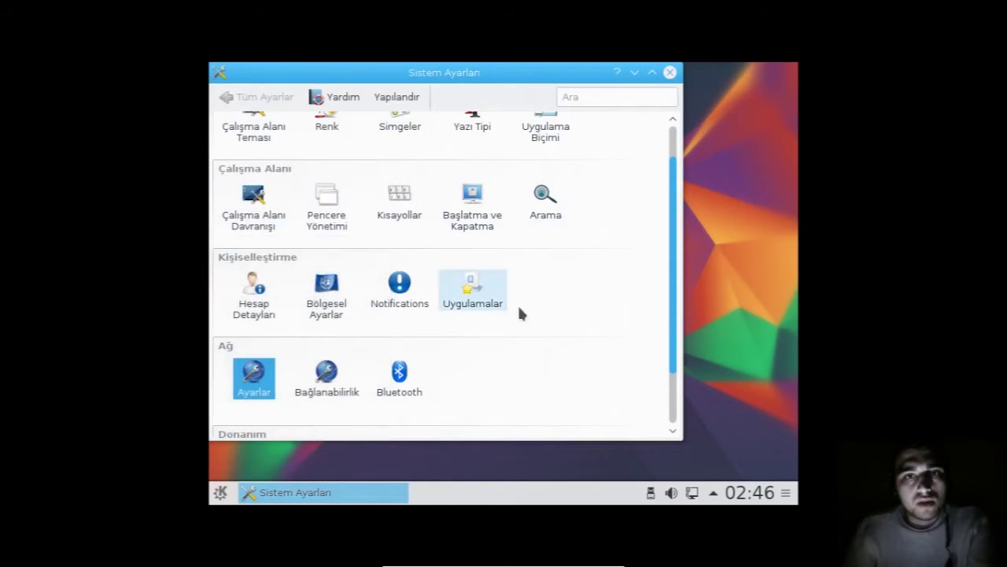
scroll(584, 300, "up", 1)
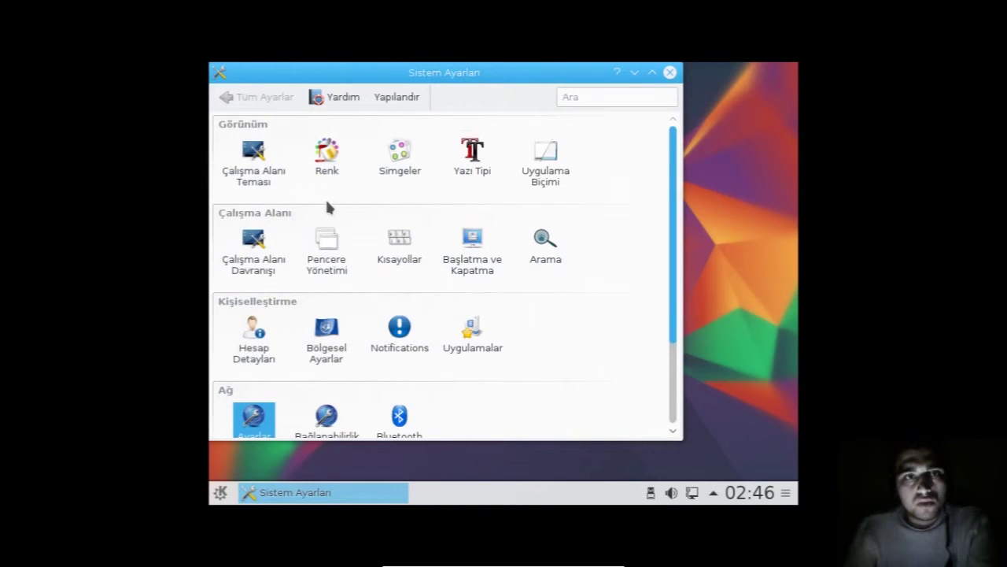
- Try the Koyu Esinti and Oxygen look-and-feel themes in the workspace theme settings and reselect Breeze
left_click(274, 179)
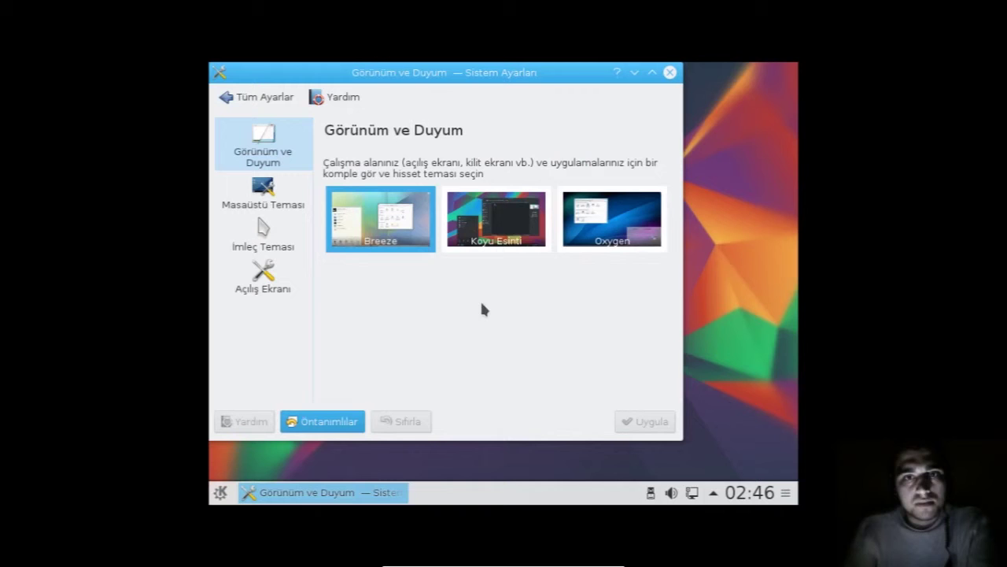
left_click(480, 230)
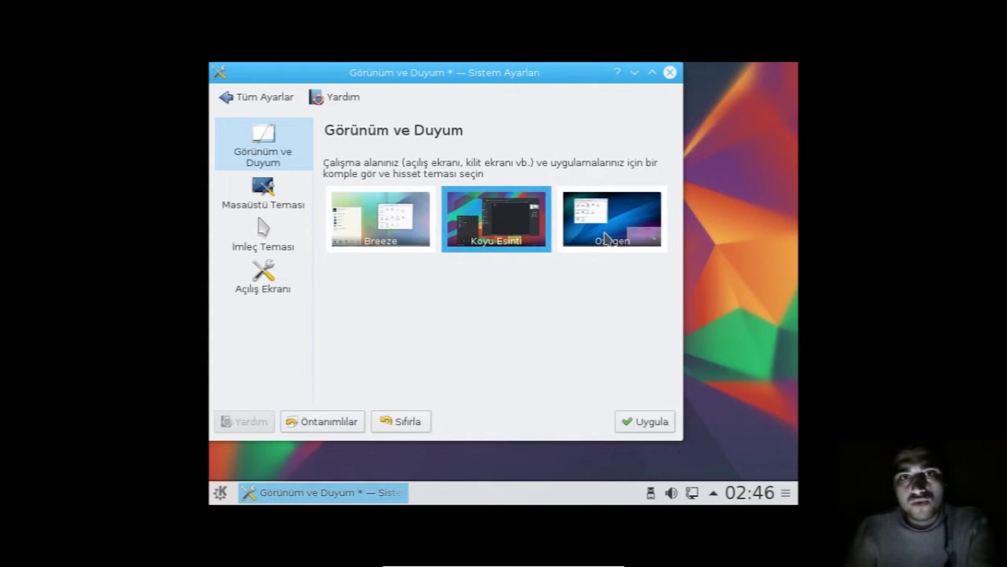
left_click(613, 235)
left_click(391, 228)
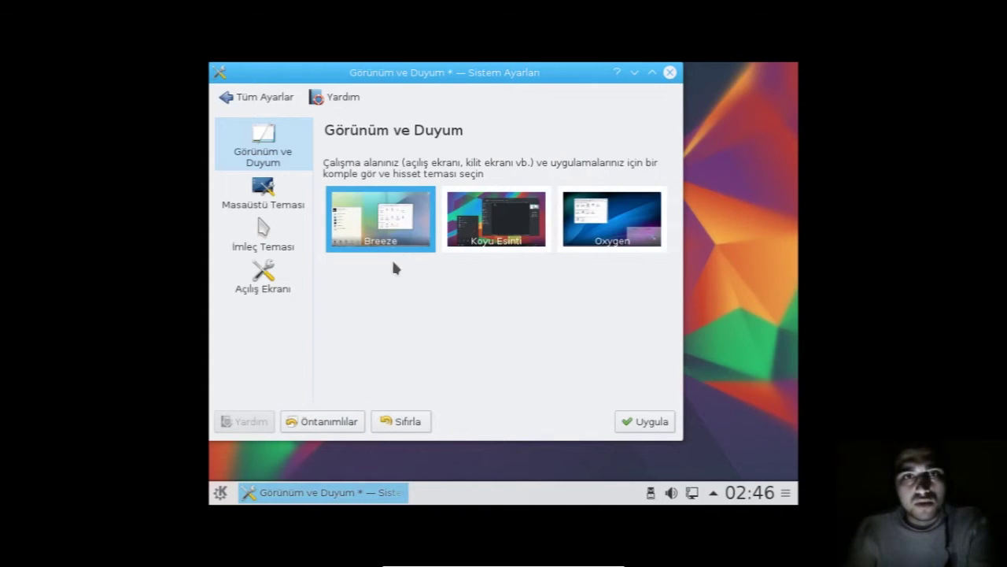
- Try to switch to the desktop theme and splash screen pages, and return to all settings without saving the theme changes
left_click(275, 205)
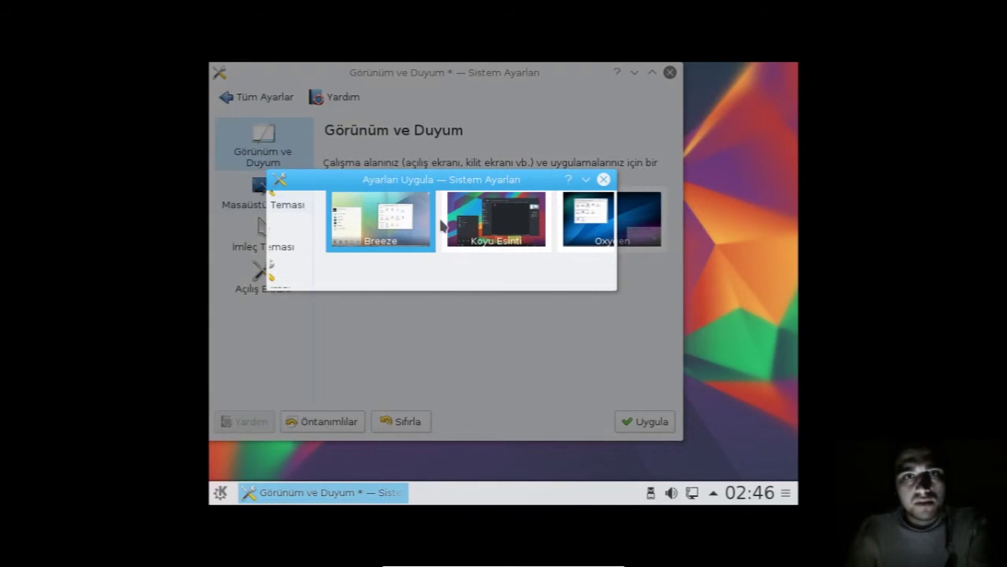
left_click_drag(446, 181, 461, 205)
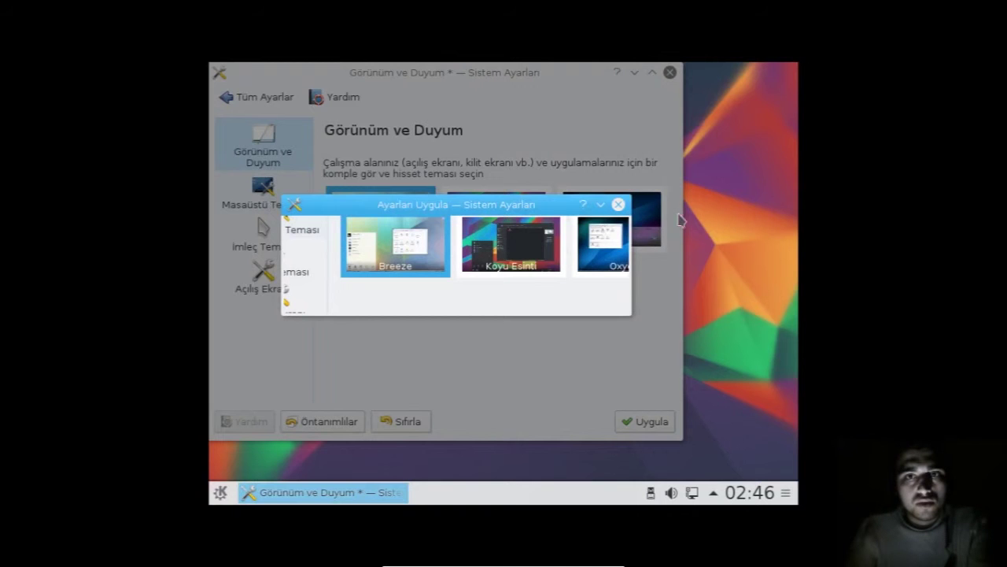
left_click(618, 207)
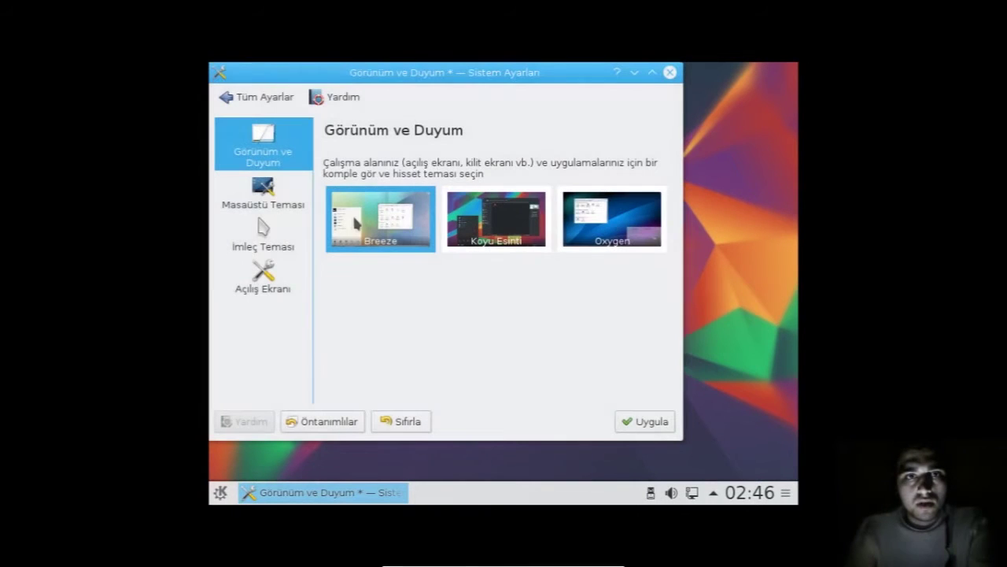
left_click(266, 289)
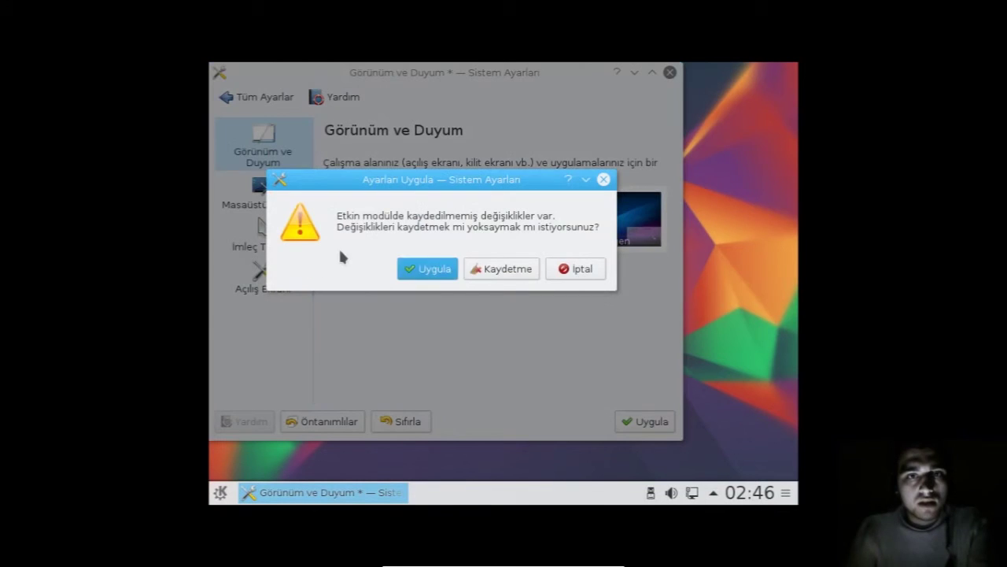
left_click(571, 273)
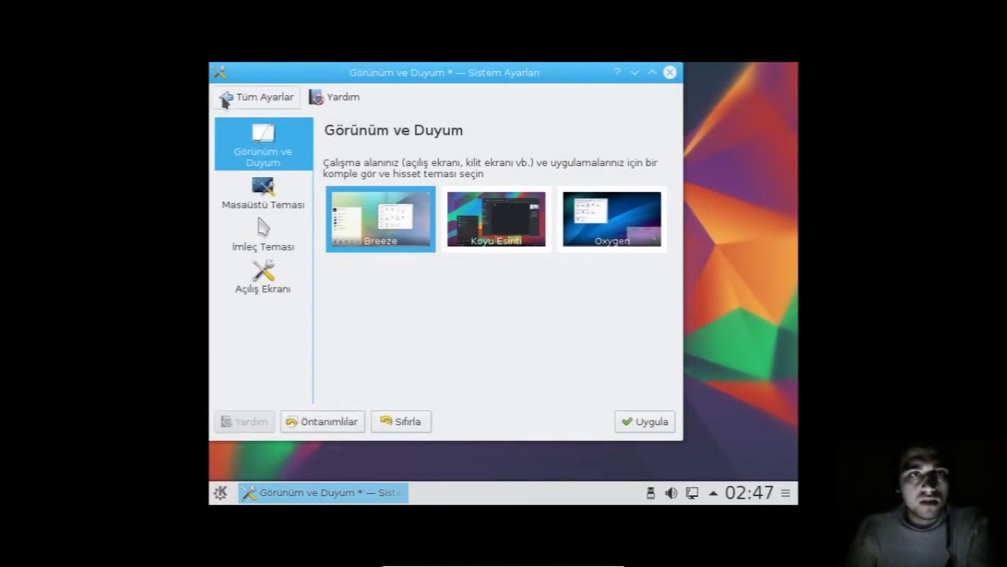
left_click(229, 97)
left_click(497, 269)
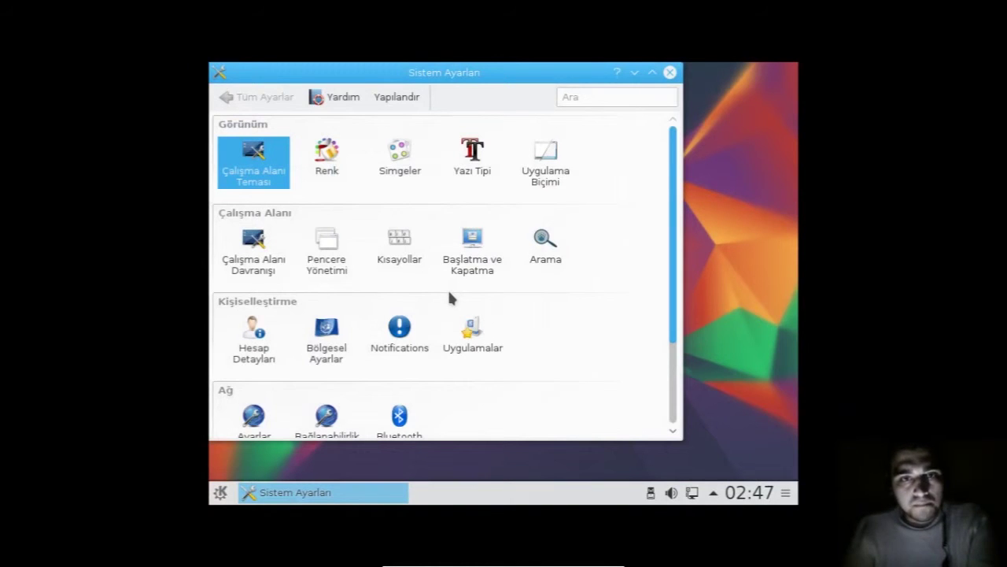
- Set the VGA-0 display's resolution to 1024x768 in the hardware display settings and apply it
left_click_drag(665, 297, 674, 399)
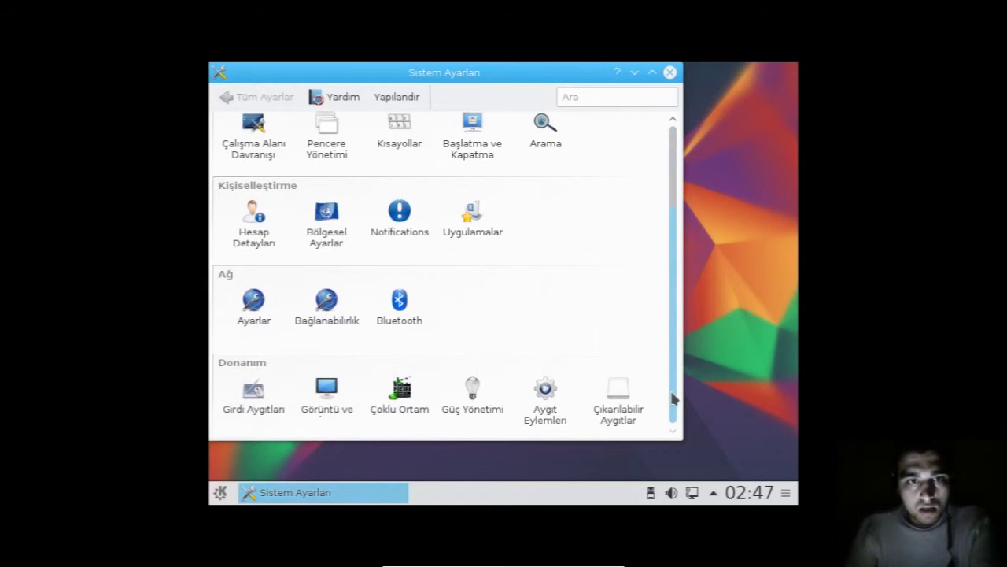
left_click(330, 394)
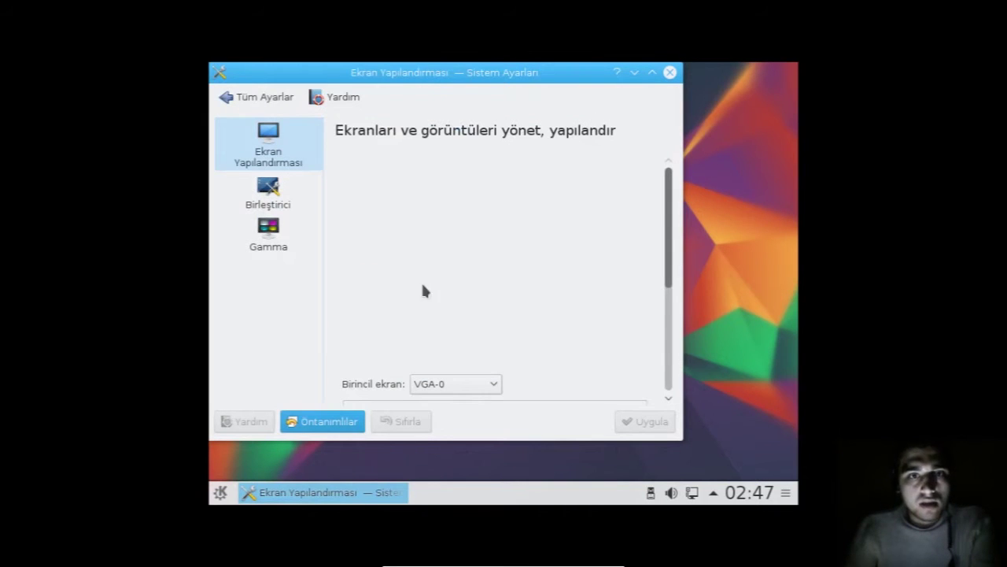
left_click_drag(665, 250, 668, 369)
left_click_drag(485, 245, 494, 246)
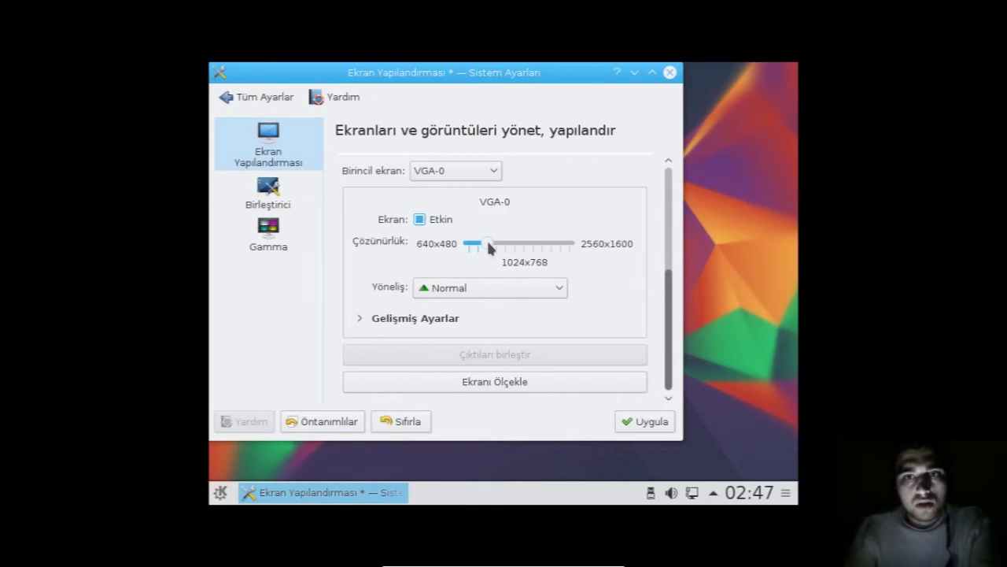
left_click(651, 423)
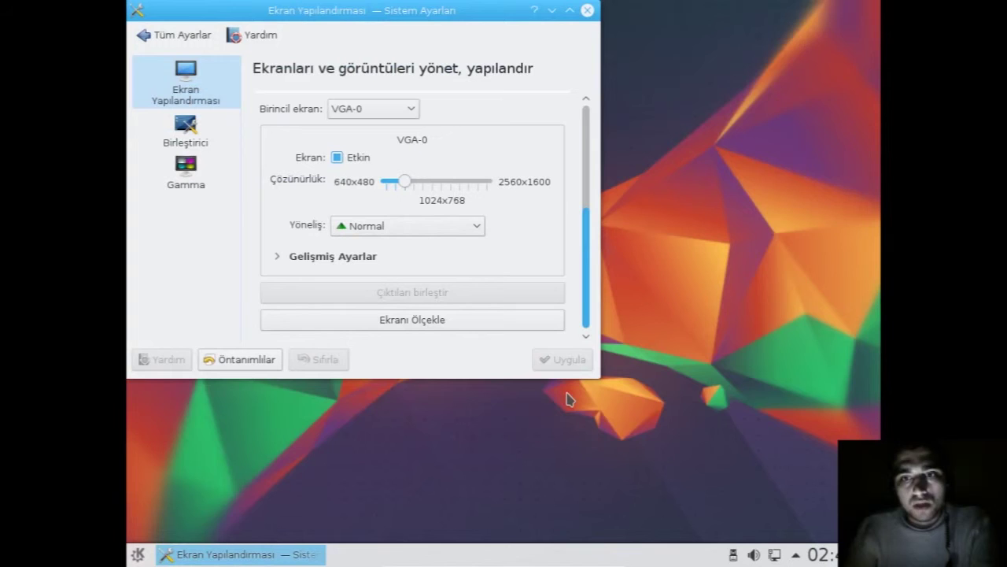
- Close the display settings window and move the desktop toolbox to the right edge of the desktop
left_click(588, 11)
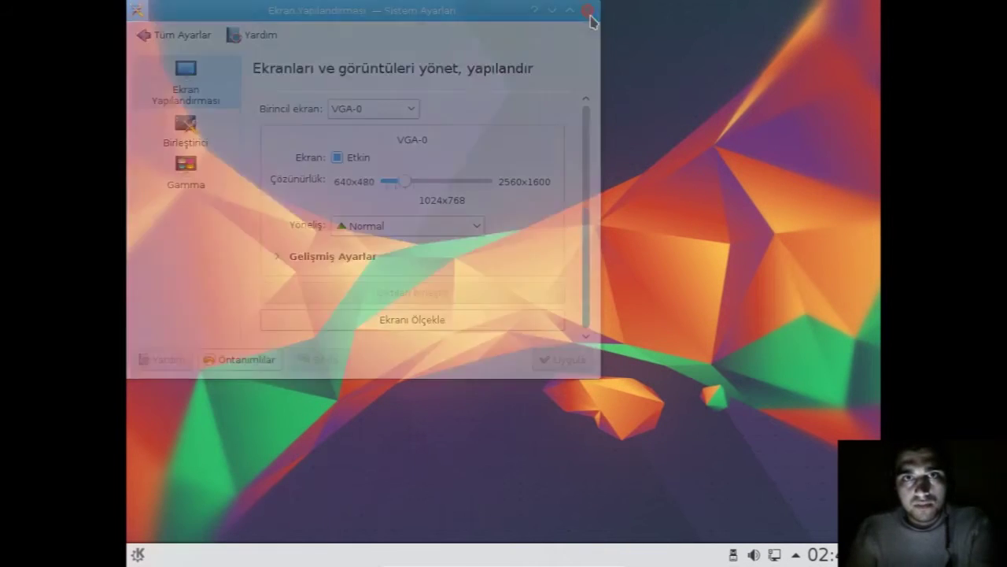
mouse_move(529, 561)
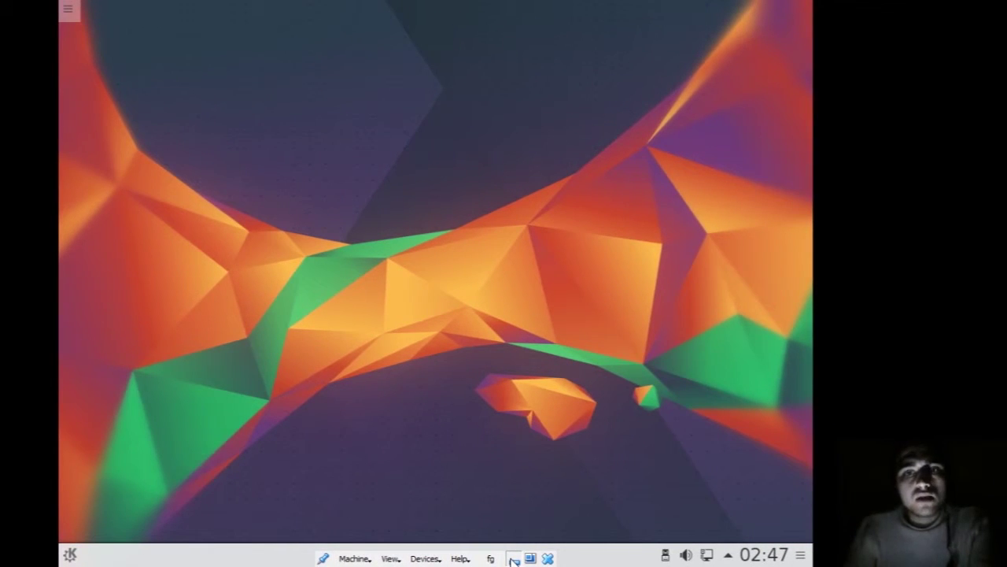
left_click_drag(66, 6, 803, 241)
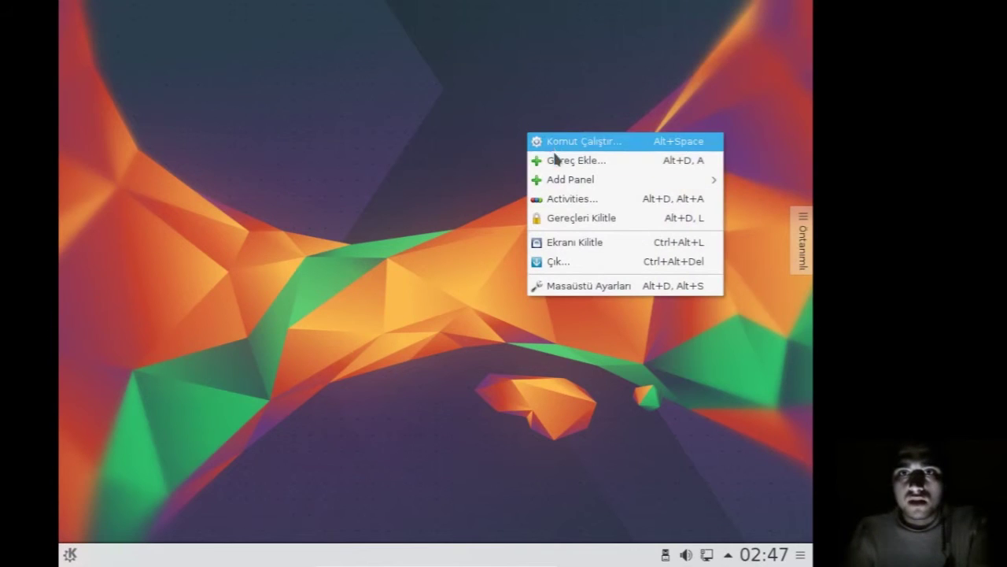
- Open the desktop's wallpaper settings and reposition the window on the desktop
left_click(558, 290)
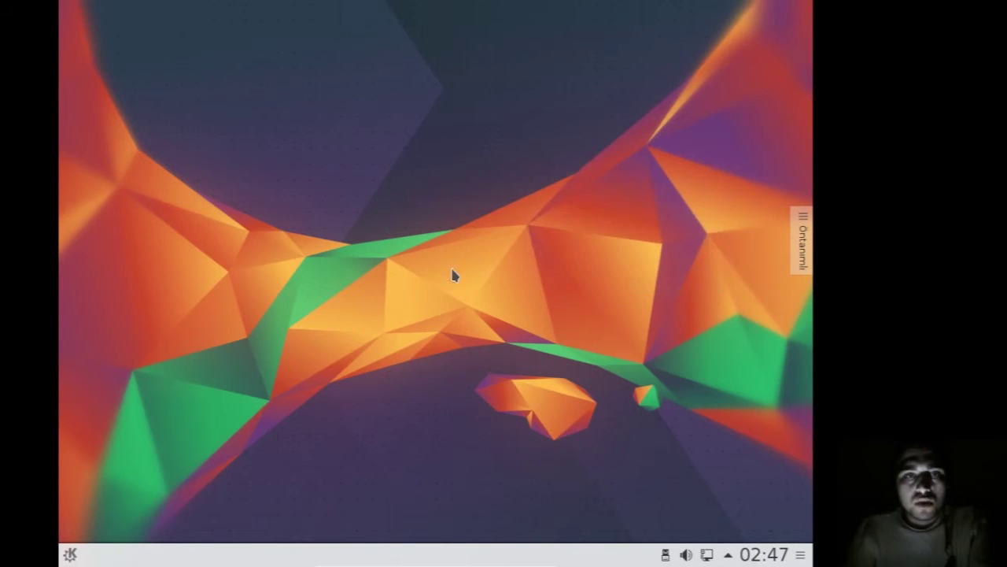
left_click_drag(301, 14, 415, 33)
left_click(357, 204)
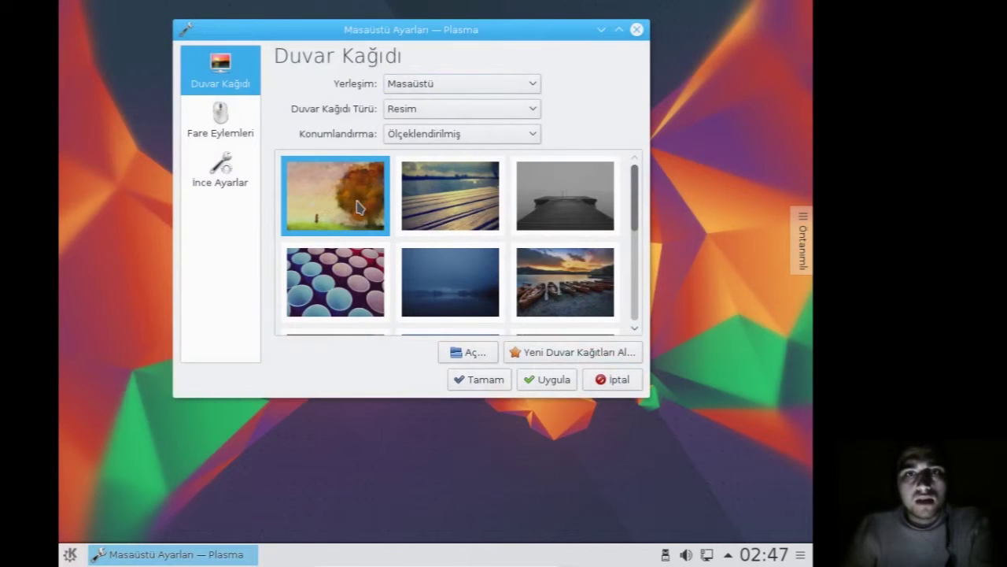
left_click_drag(539, 31, 472, 97)
- Set the autumn leaves picture as the desktop wallpaper, apply it and close the desktop settings
left_click(409, 268)
scroll(411, 264, "down", 3)
scroll(493, 334, "up", 2)
scroll(507, 383, "down", 3)
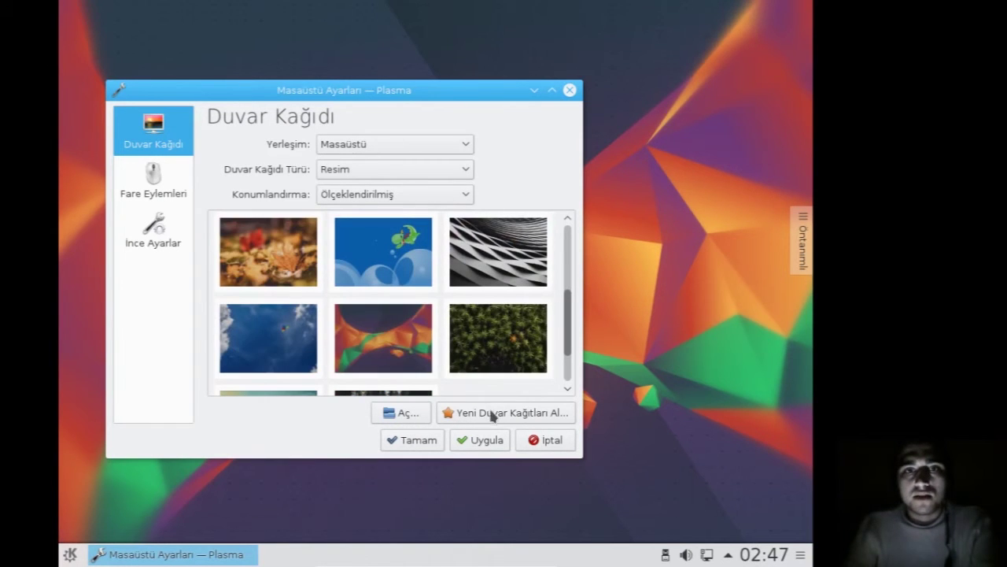
left_click(398, 355)
scroll(387, 349, "up", 1)
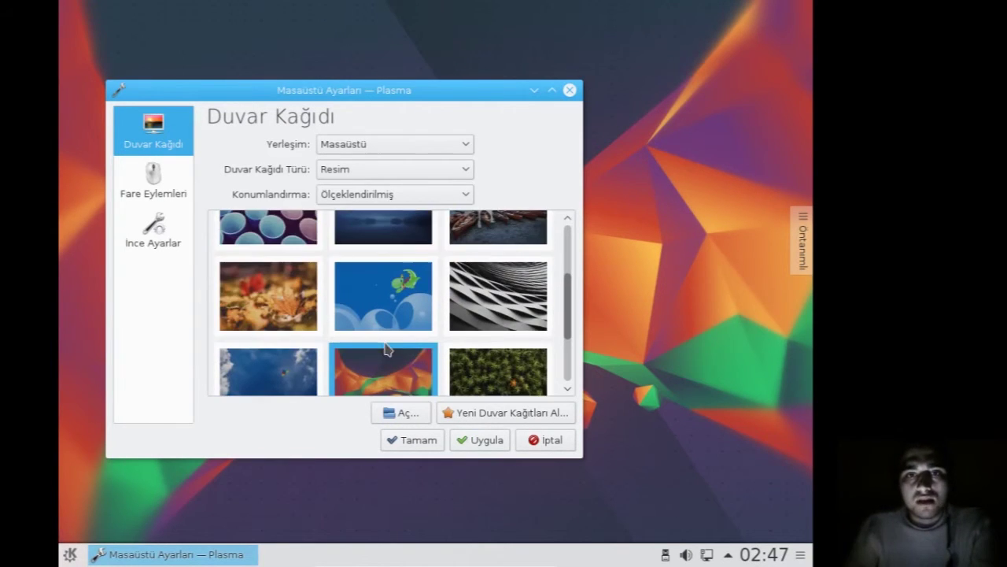
left_click(264, 310)
left_click(487, 441)
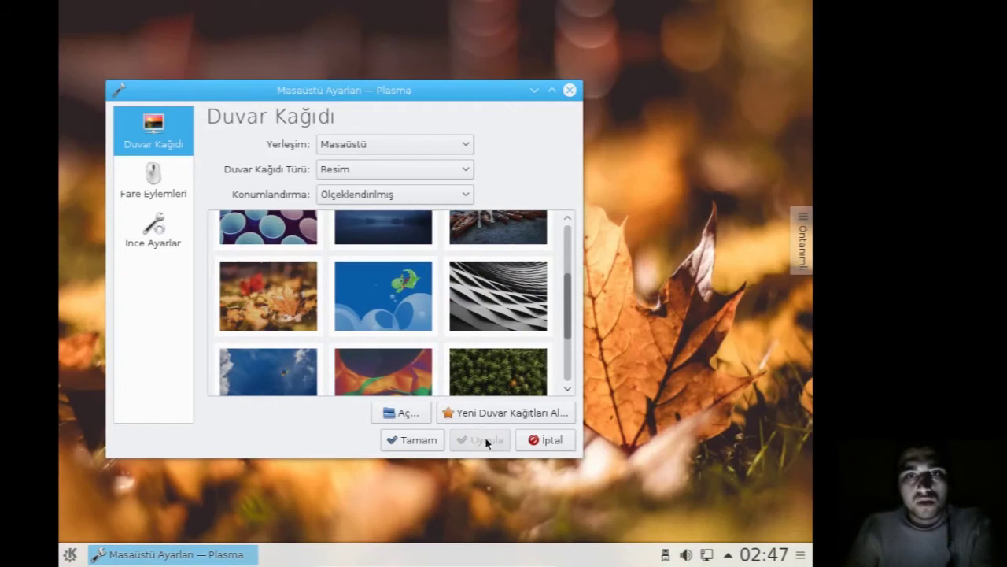
left_click(429, 441)
right_click(446, 200)
left_click(371, 196)
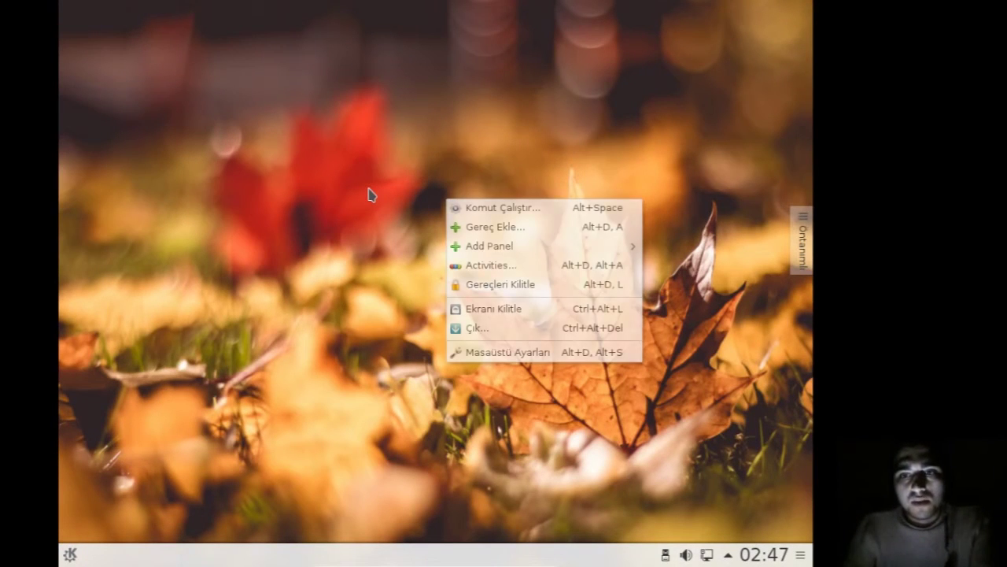
- View the alternative widgets for the panel's task manager and cancel without switching
right_click(174, 559)
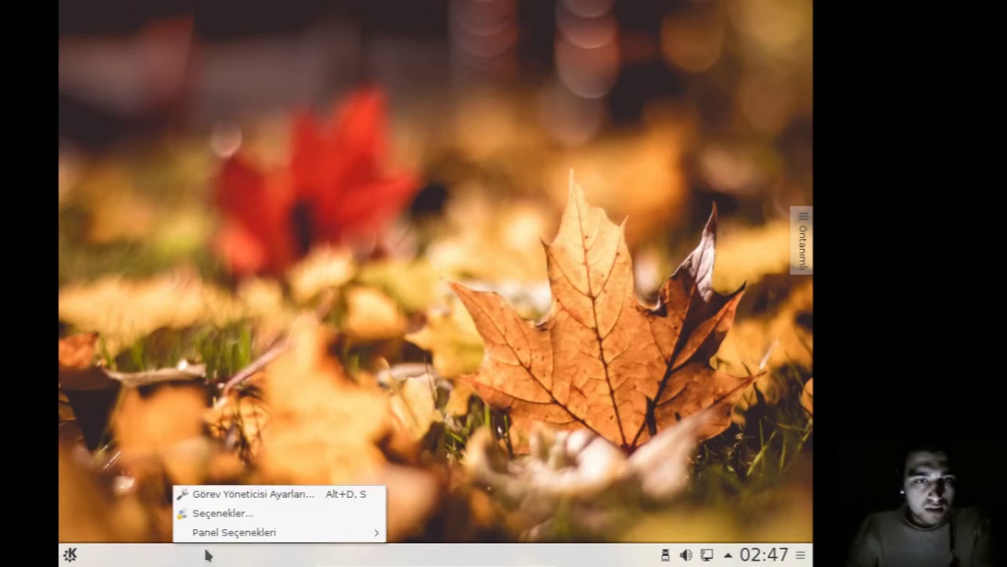
left_click(220, 520)
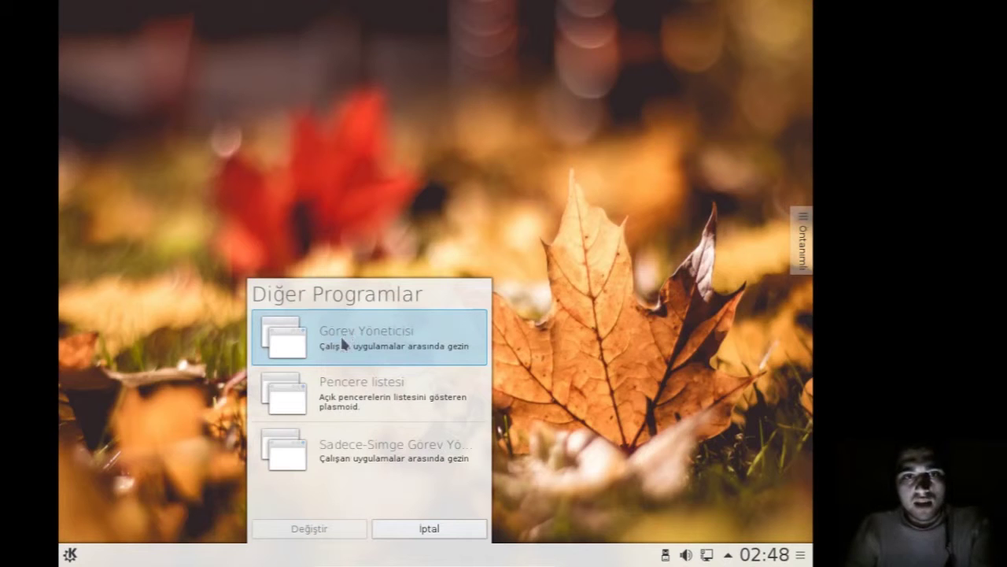
left_click(414, 535)
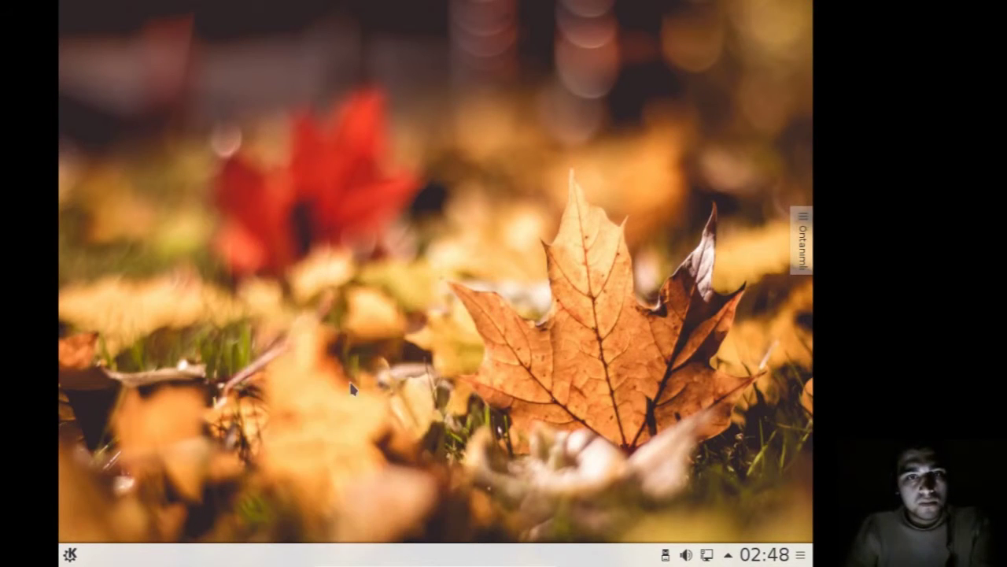
- Look through the Ayarlar category in the application launcher and return to all applications
left_click(69, 554)
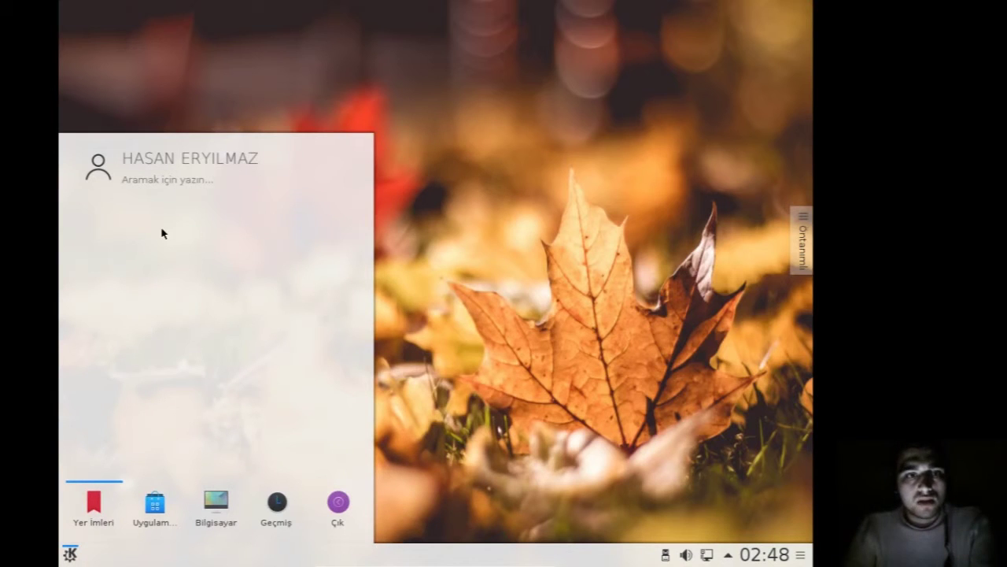
left_click(159, 505)
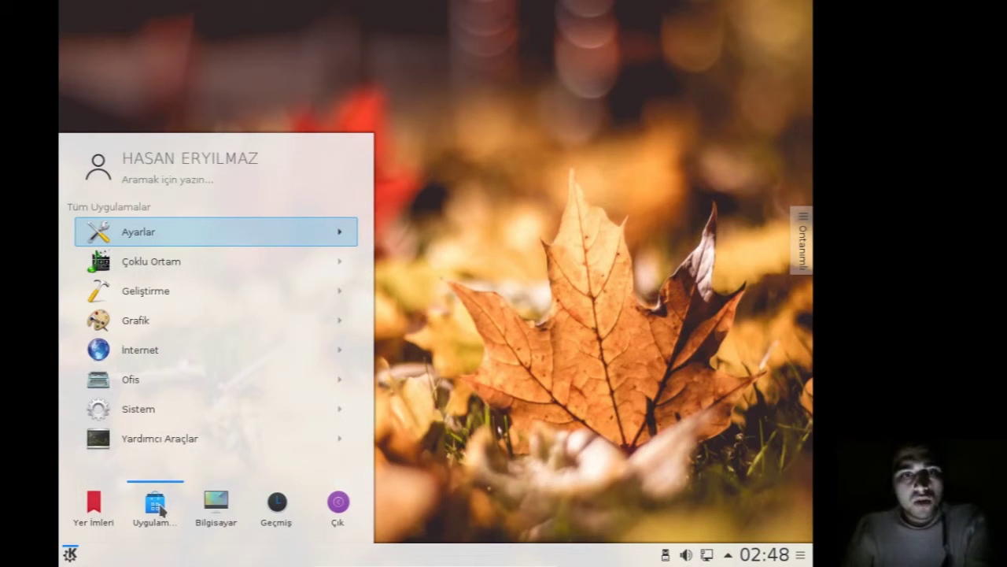
left_click(188, 230)
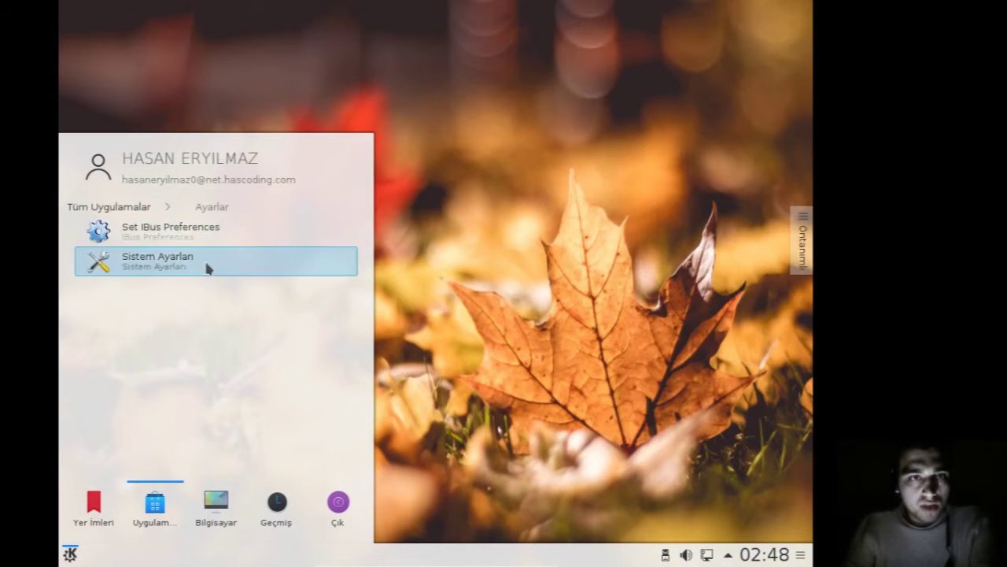
left_click(135, 207)
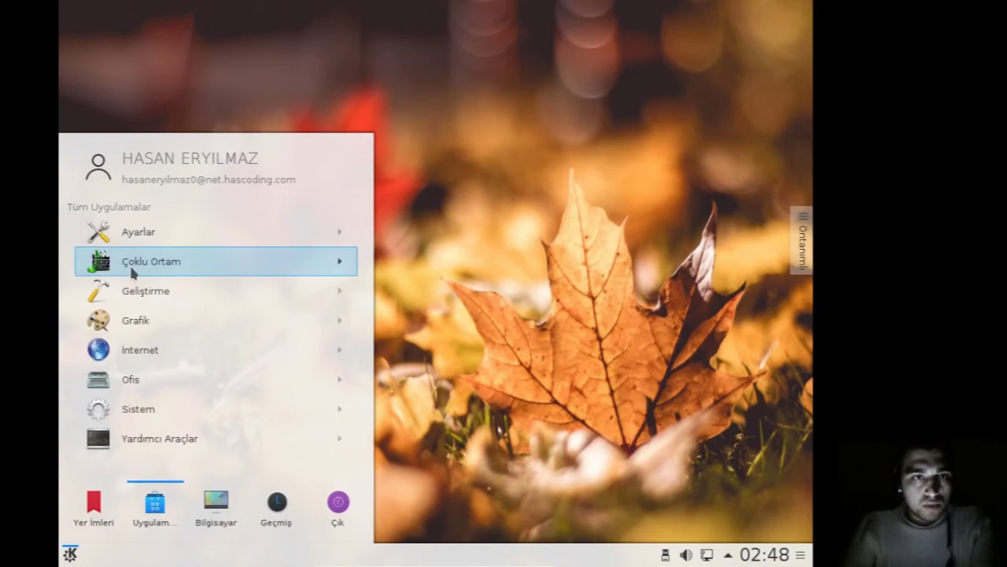
- Launch the YouTube Browser for SMPlayer from the Çoklu Ortam category and dismiss its version notice
left_click(131, 269)
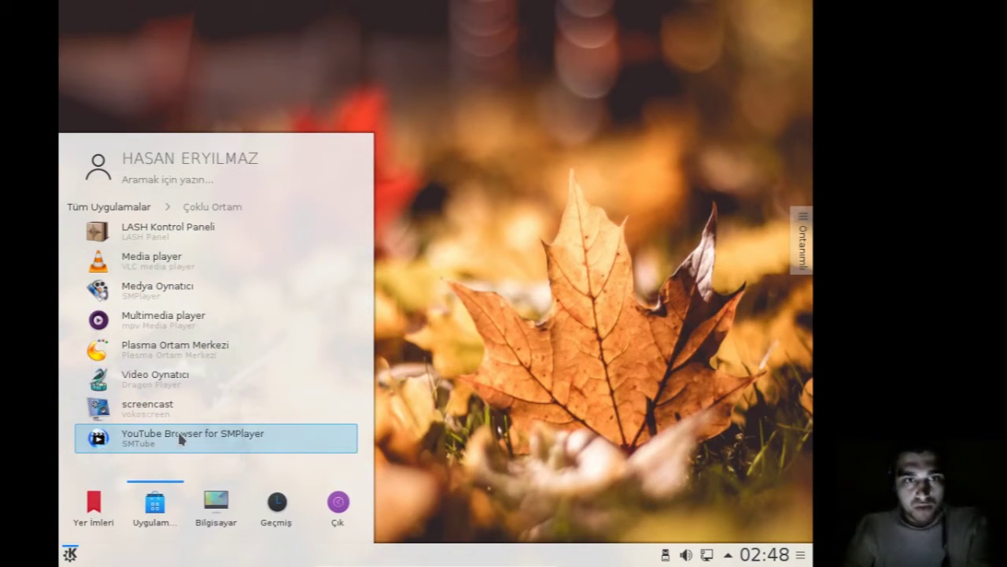
left_click(142, 445)
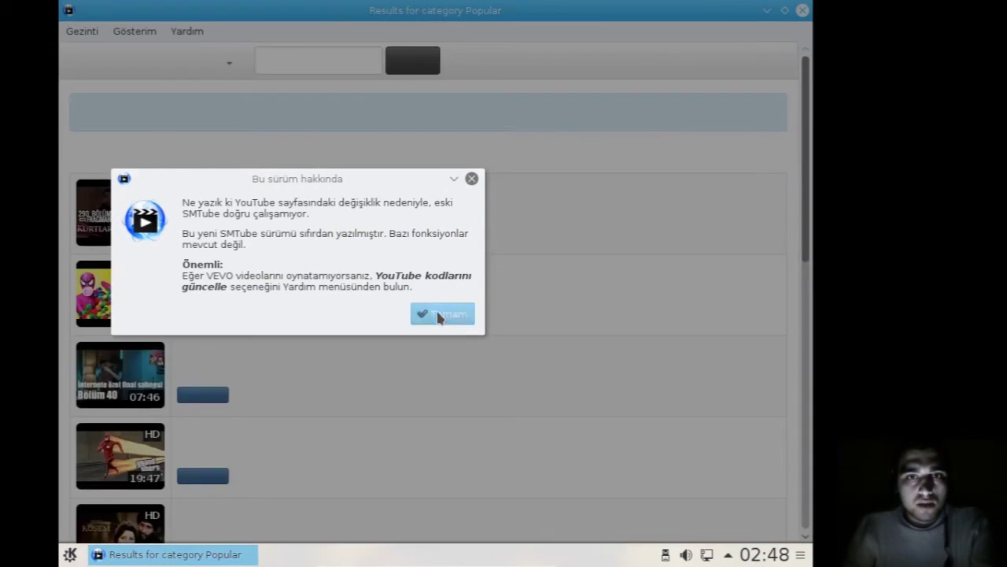
left_click(439, 314)
- Search SMTube for videos matching a first name, look through the results and close the program
left_click(325, 63)
type("hasan")
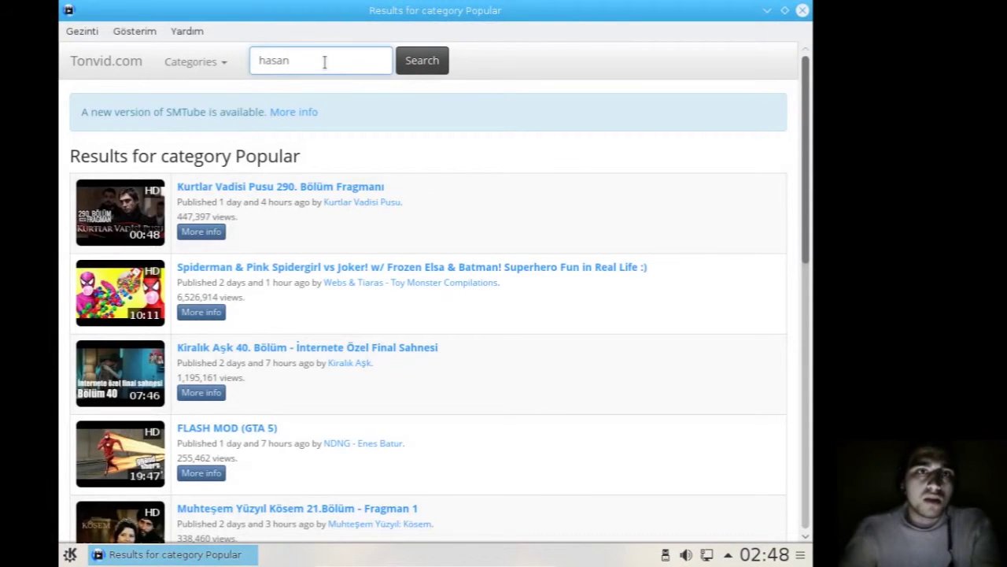
key("Return")
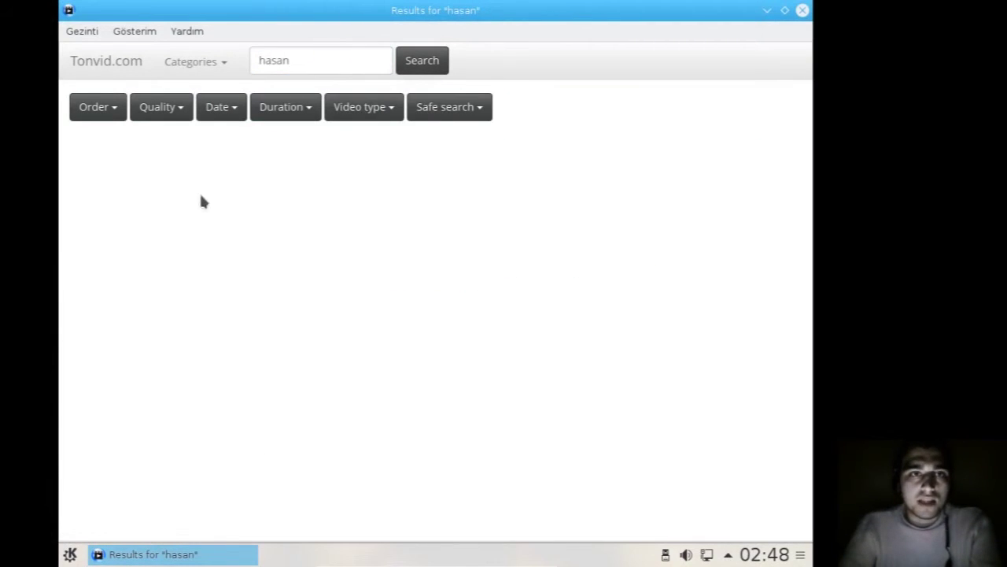
scroll(283, 279, "down", 4)
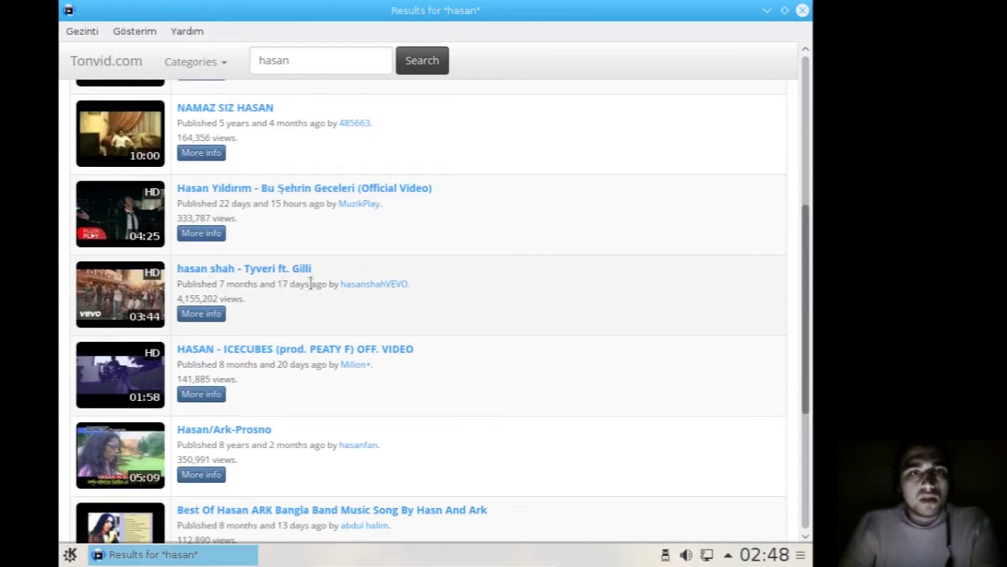
scroll(311, 283, "down", 3)
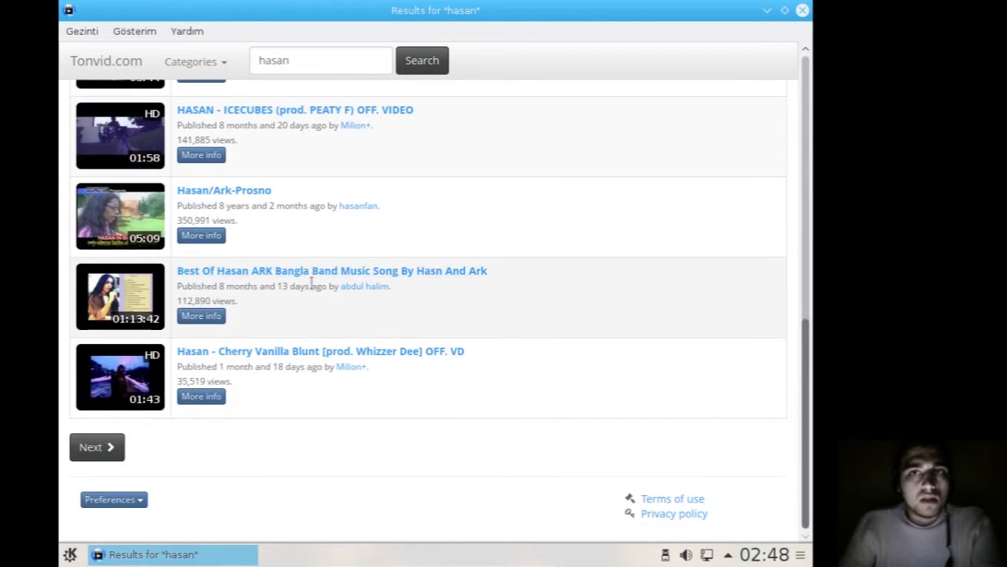
left_click(803, 10)
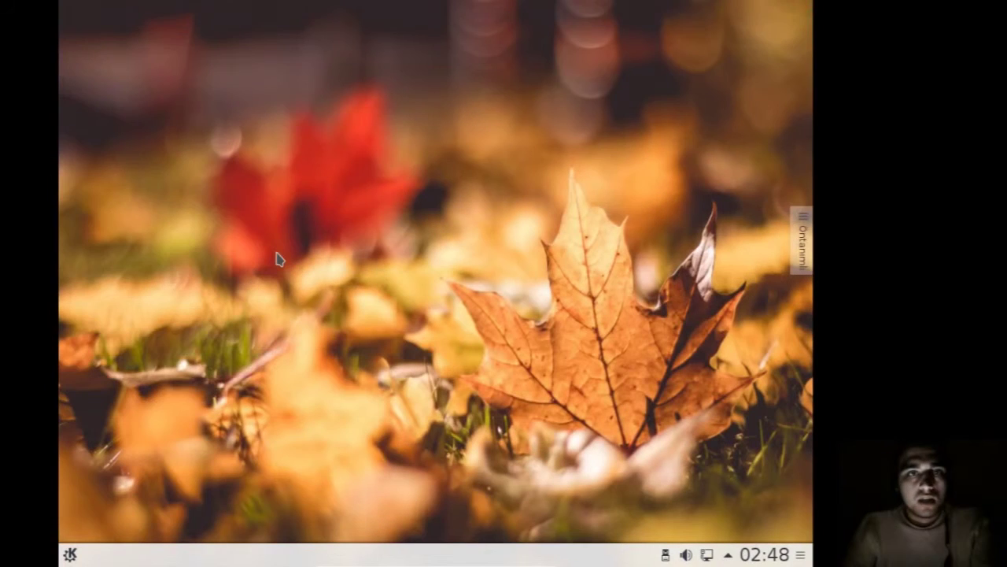
- Look through the Çoklu Ortam and Grafik categories in the application launcher and return to all applications
left_click(70, 555)
left_click(154, 519)
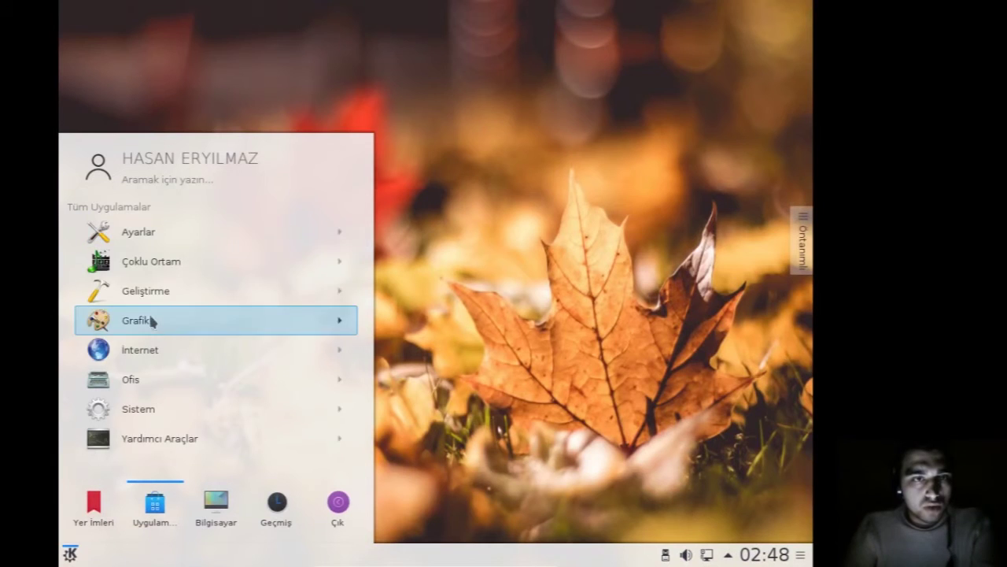
left_click(167, 259)
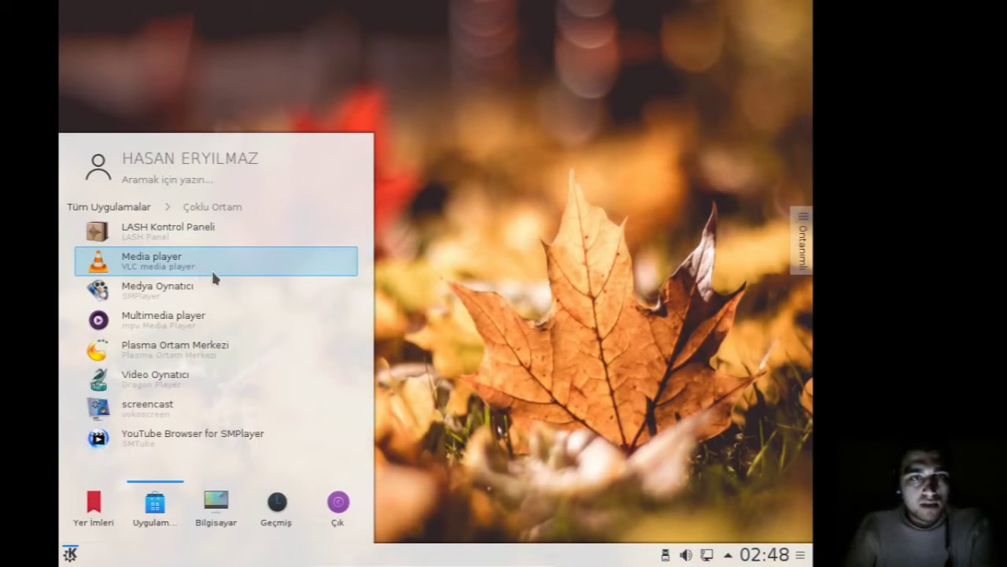
left_click(124, 207)
left_click(169, 319)
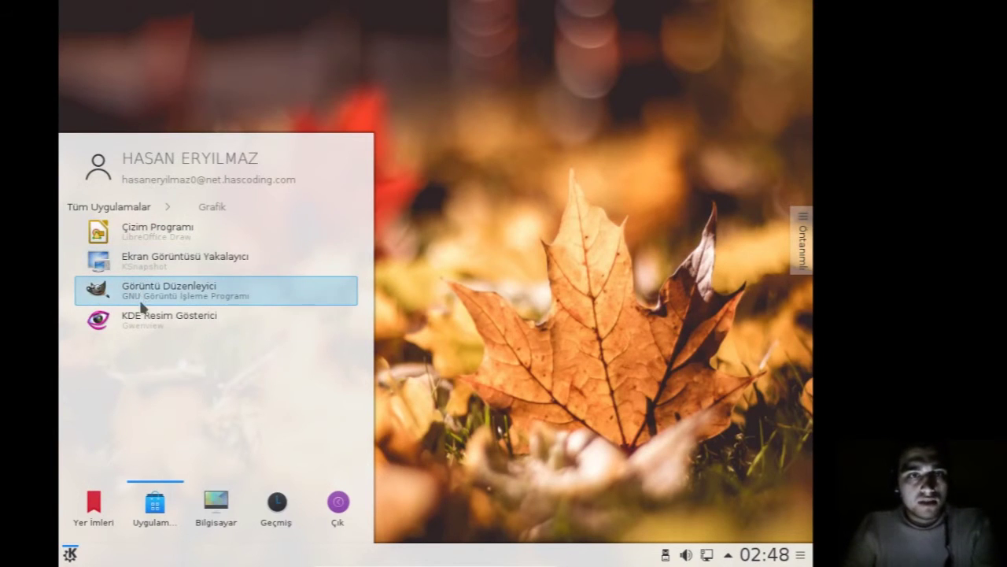
left_click(132, 211)
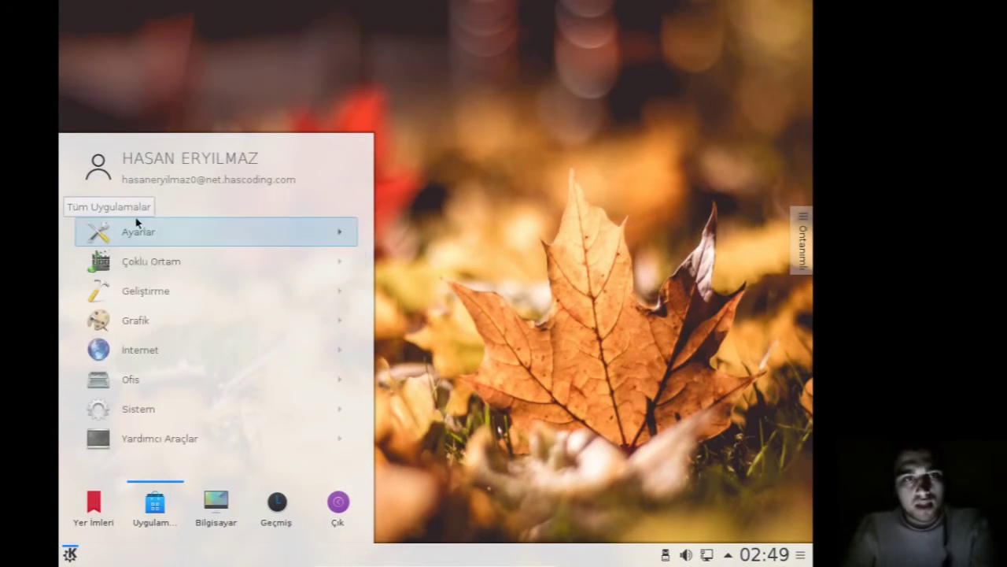
- Launch the Firefox and Konqueror web browsers from the launcher's İnternet category
left_click(171, 354)
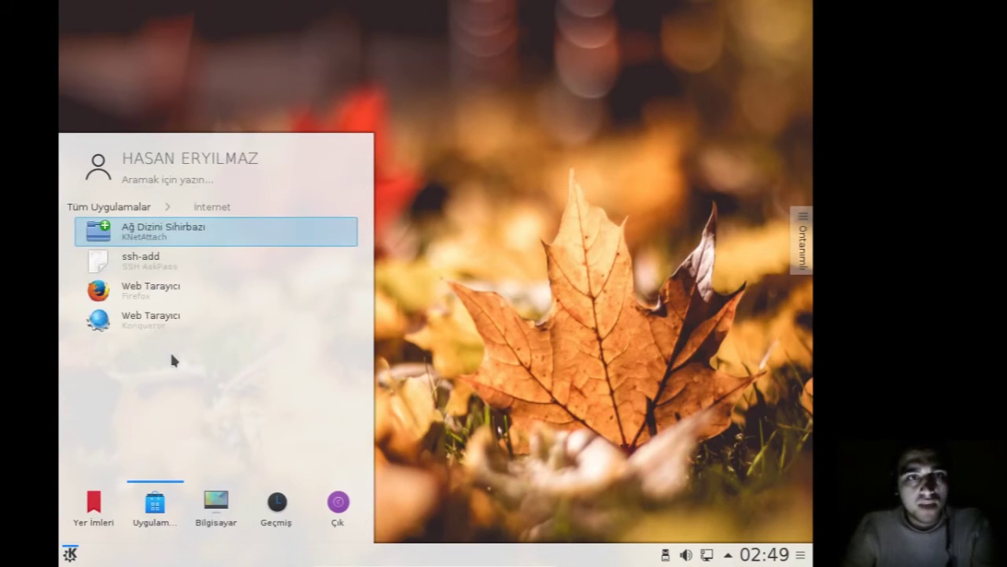
left_click(149, 300)
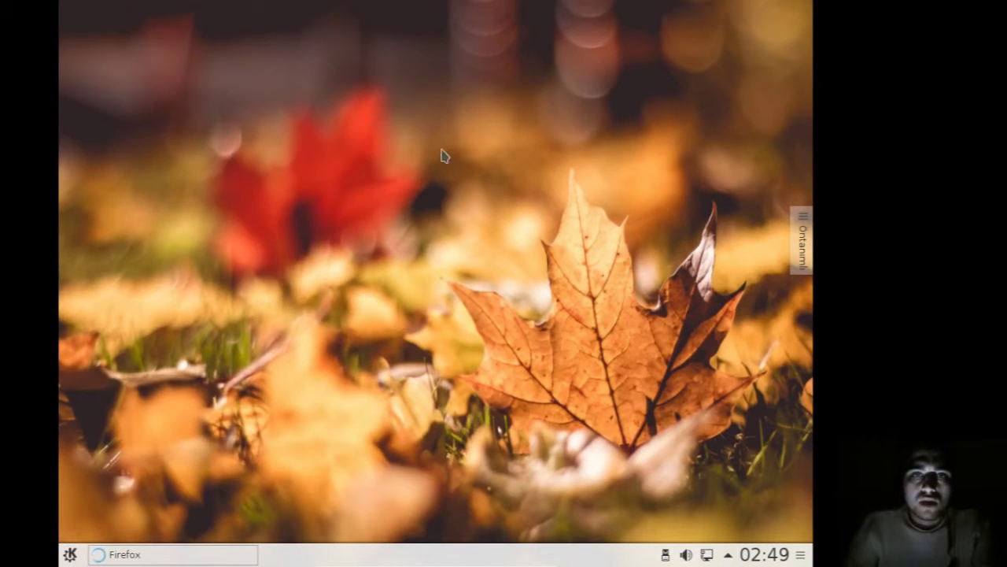
left_click(71, 554)
left_click(154, 500)
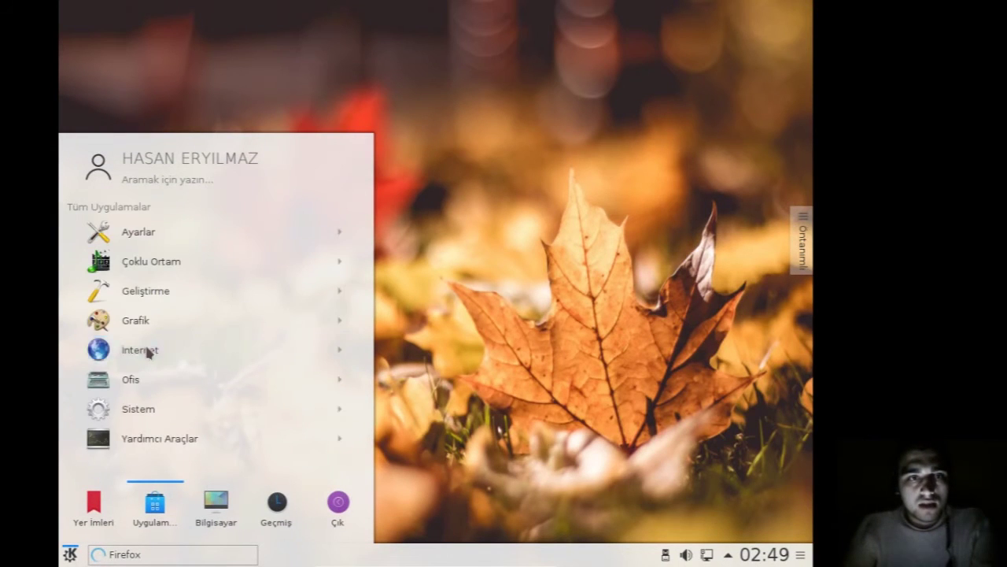
left_click(148, 350)
left_click(152, 328)
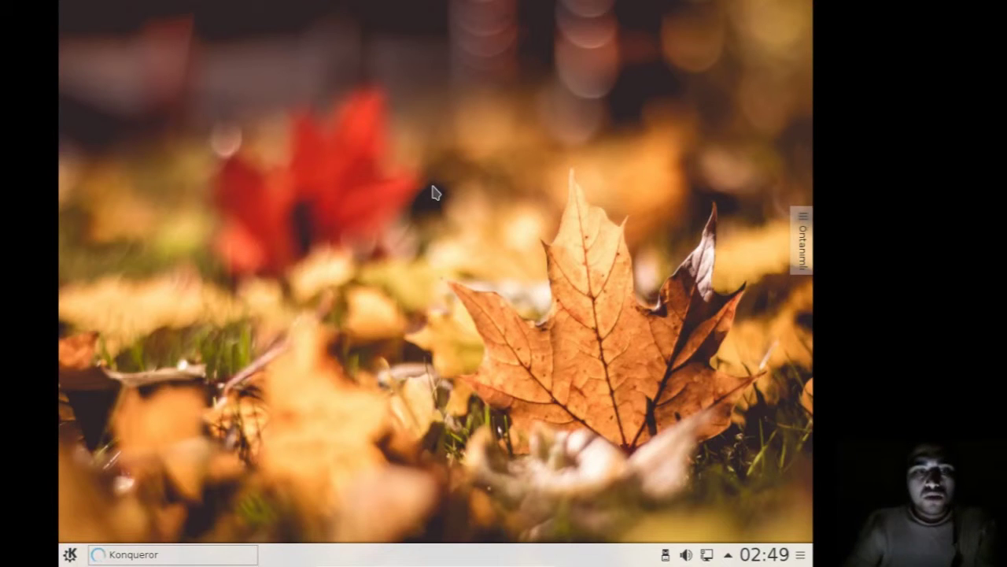
- Examine the LibreOffice programs in the launcher's Ofis category
left_click(71, 554)
left_click(154, 500)
left_click(175, 382)
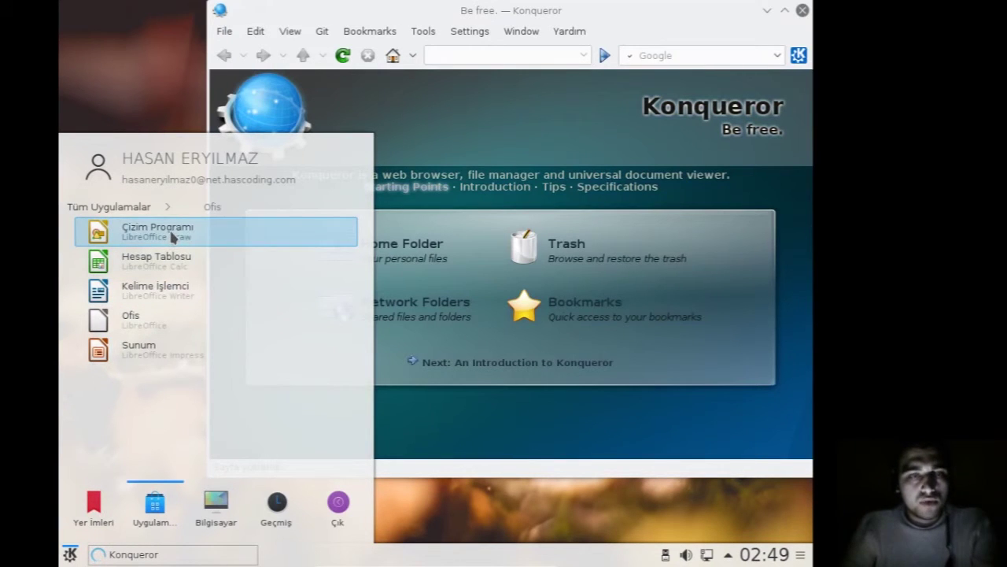
left_click(95, 207)
left_click(175, 387)
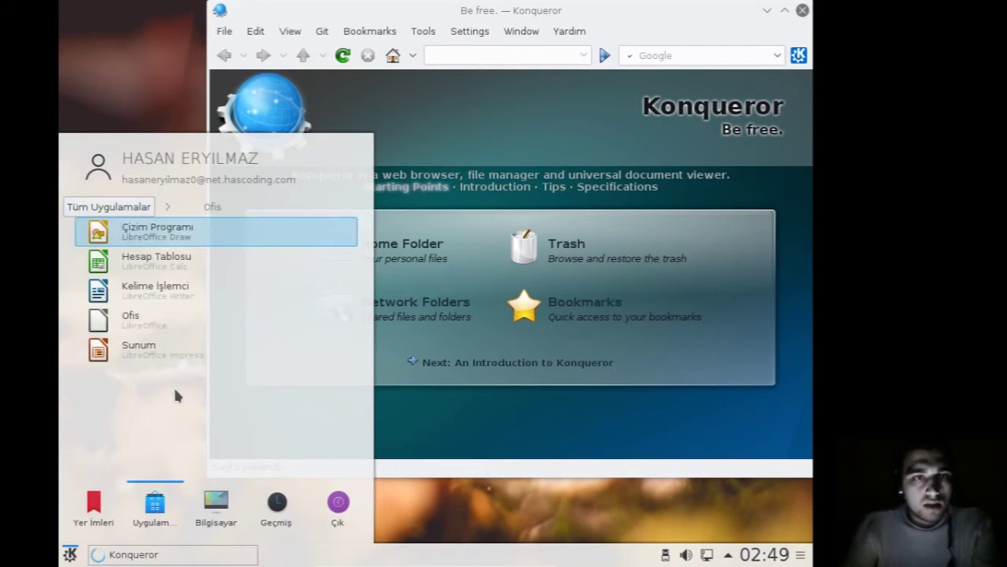
- Launch the Dolphin file manager from the launcher's Sistem category
left_click(95, 207)
left_click(149, 408)
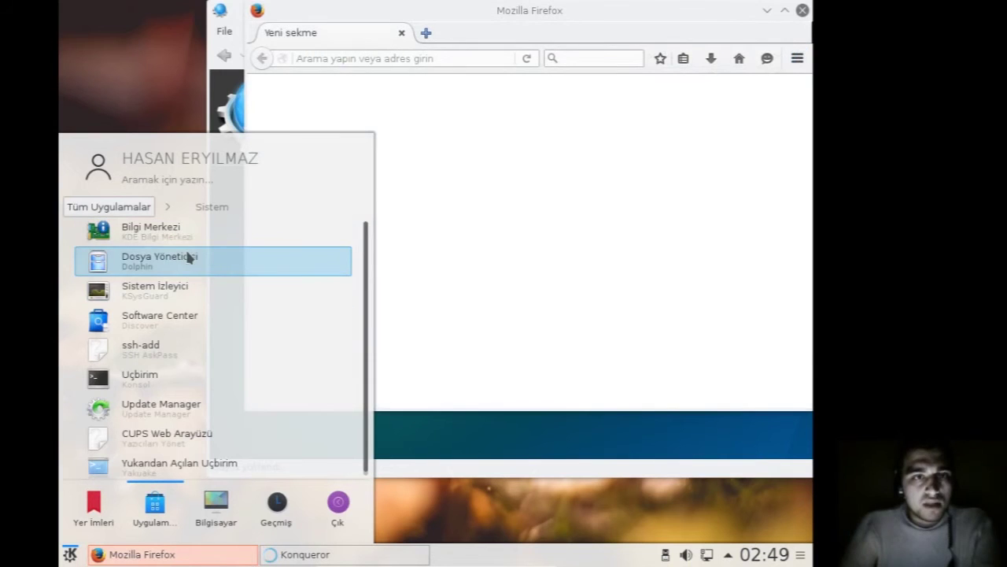
left_click(198, 264)
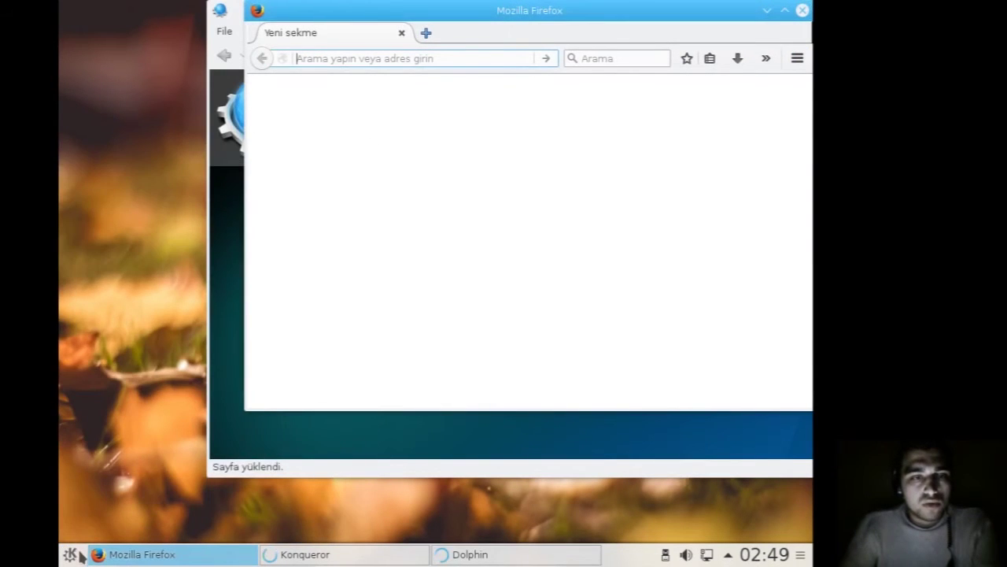
- Launch KDE Bilgi Merkezi from the application launcher's Sistem category and maximize its window
left_click(75, 554)
left_click(153, 508)
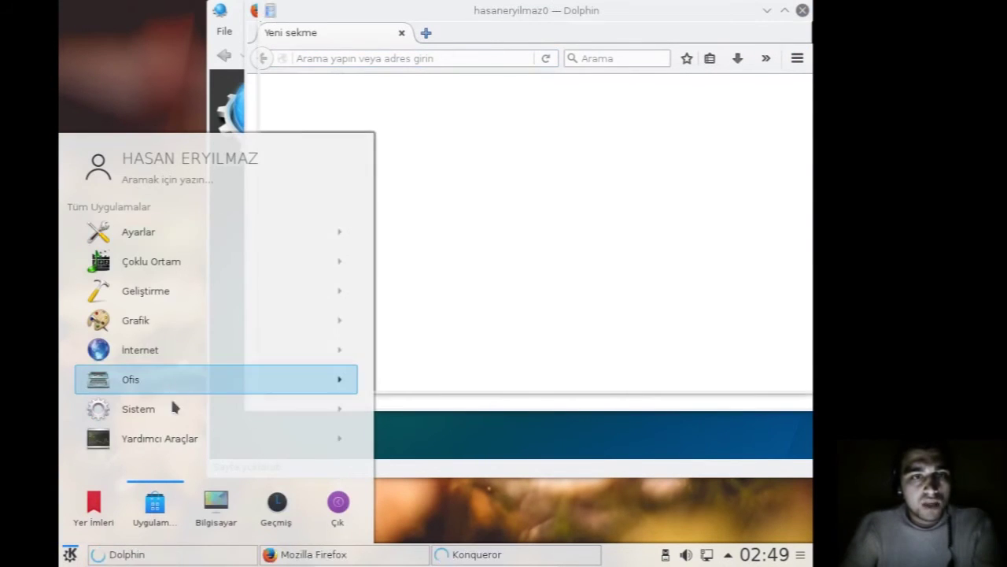
left_click(172, 404)
left_click(160, 233)
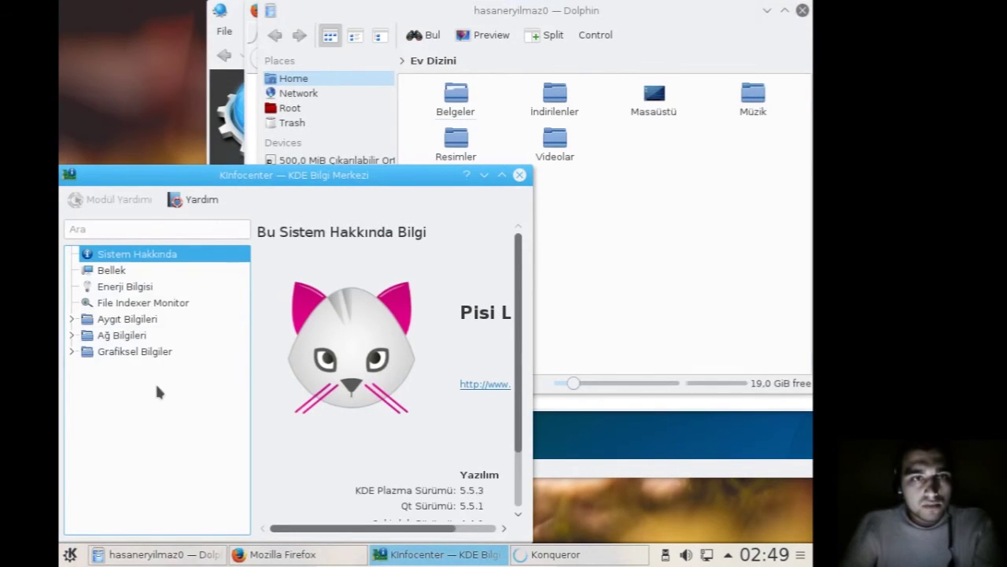
left_click_drag(193, 170, 263, 2)
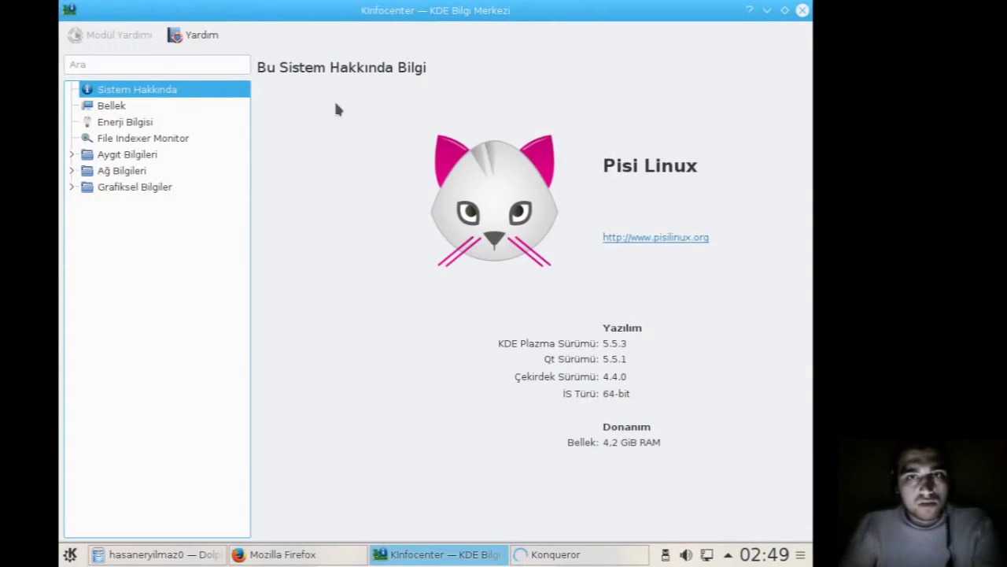
left_click_drag(508, 350, 440, 5)
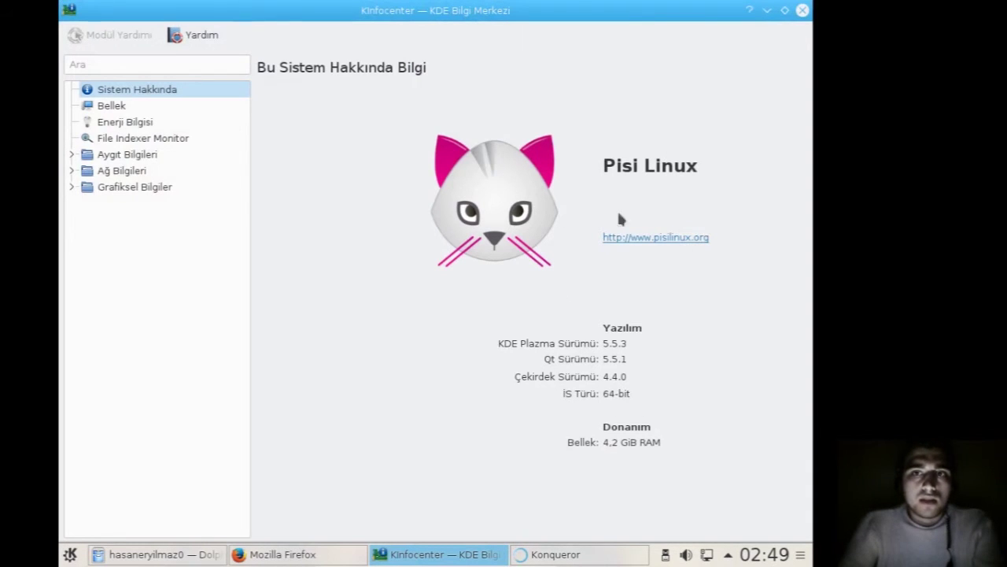
- View the Bellek information, select Enerji Bilgisi, and close the information center
left_click(111, 106)
left_click(117, 124)
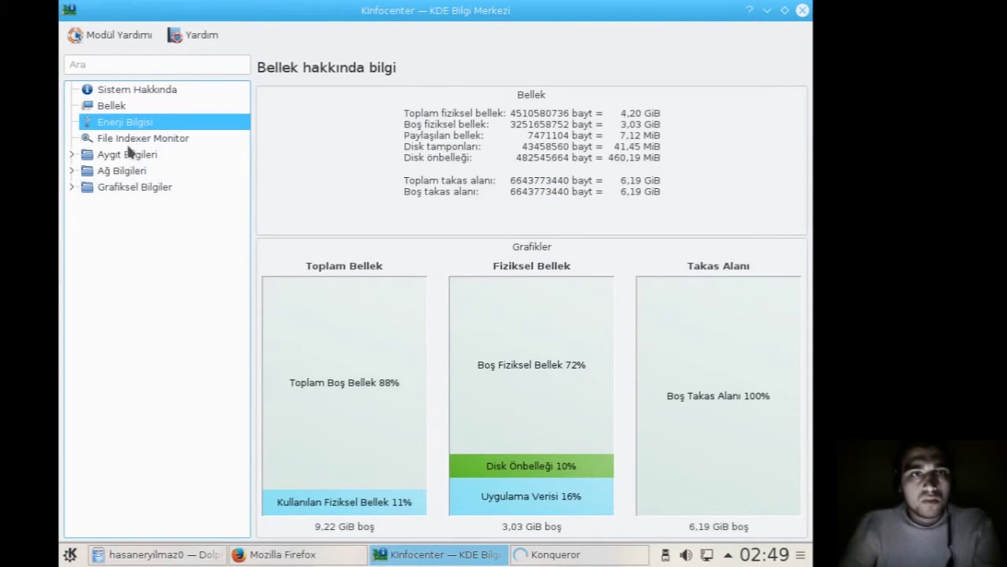
left_click(803, 11)
- Look through the launcher's Yardımcı Araçlar category and its Bilgisayar and Geçmiş sections
left_click(70, 554)
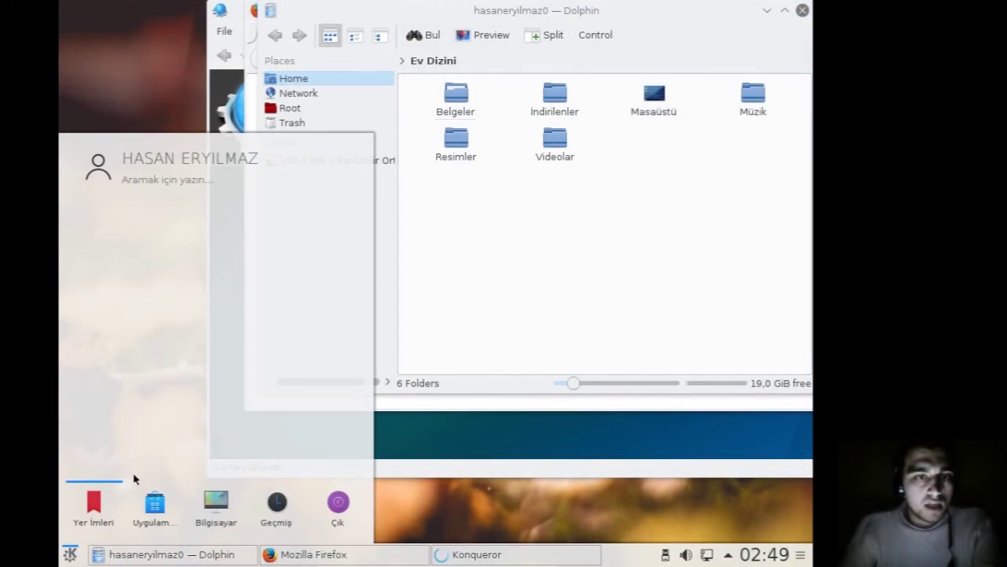
left_click(156, 523)
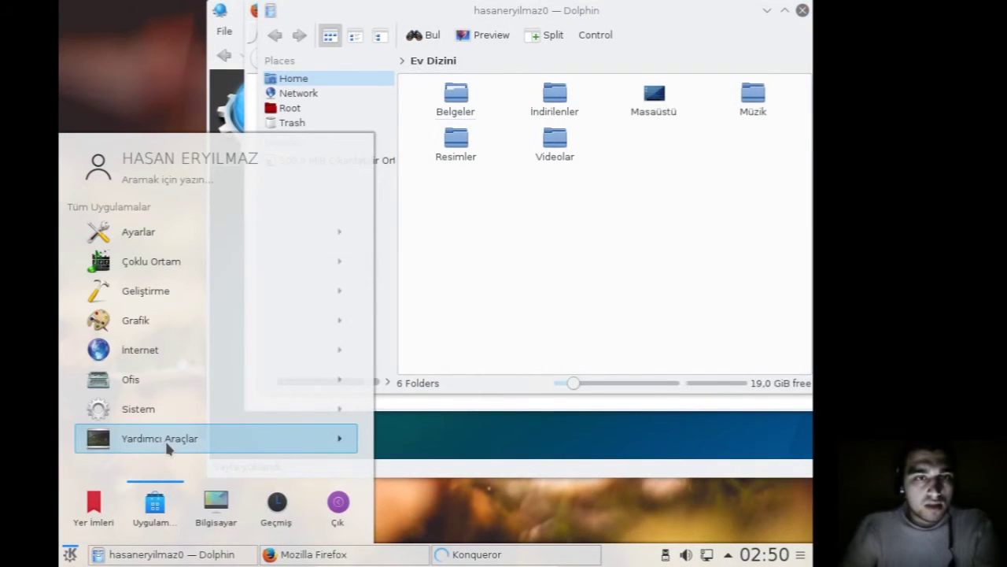
left_click(165, 438)
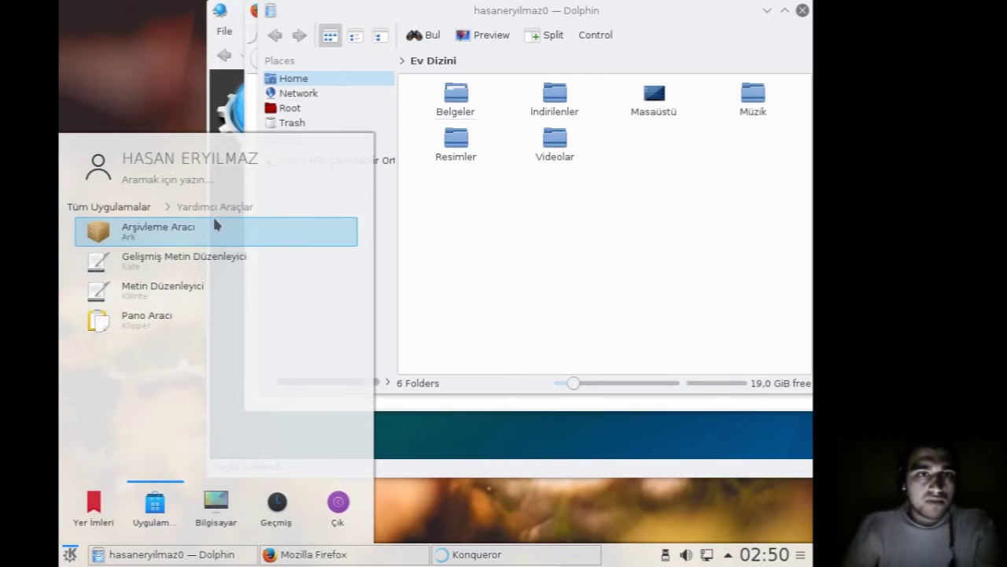
left_click(108, 206)
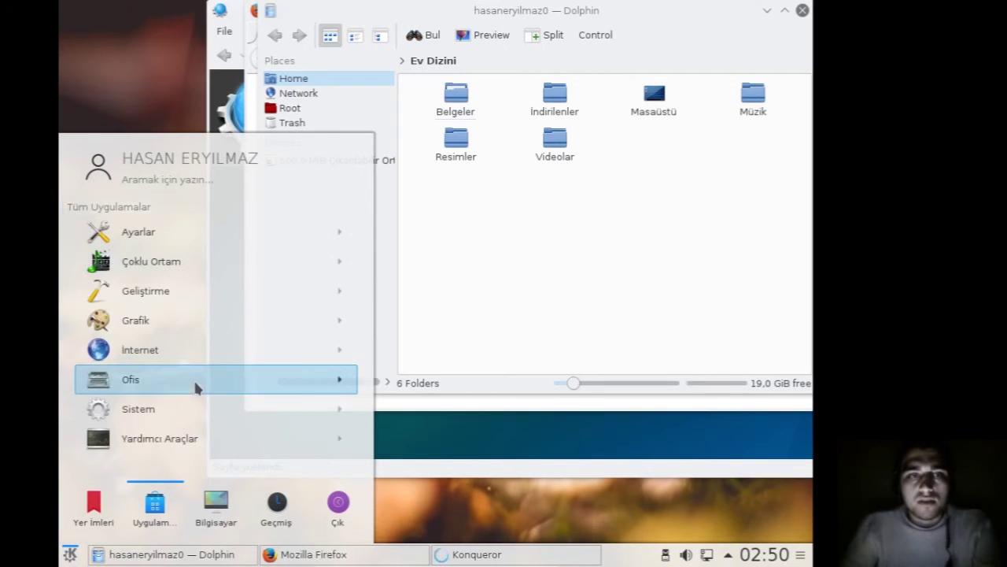
left_click(212, 445)
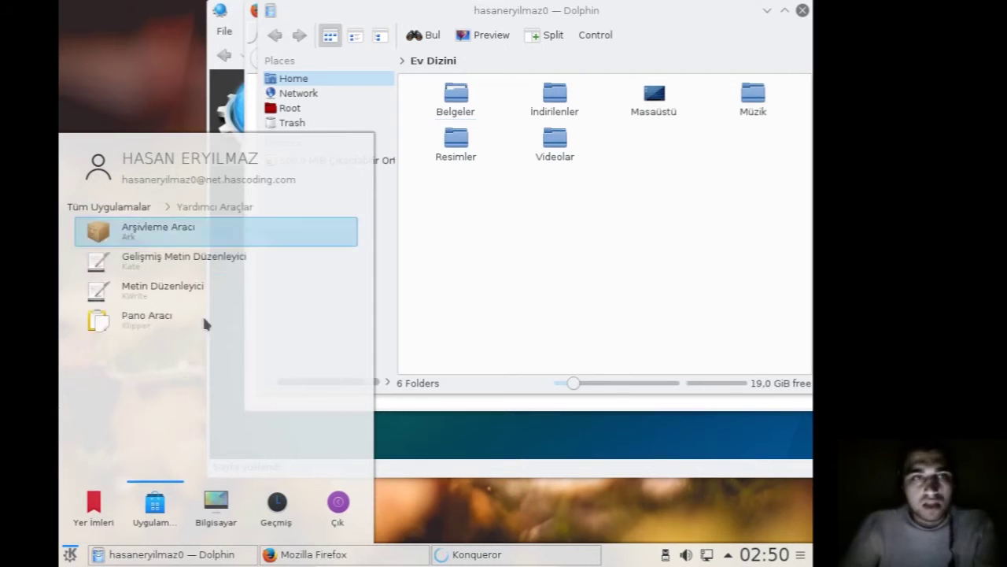
left_click(129, 207)
left_click(209, 515)
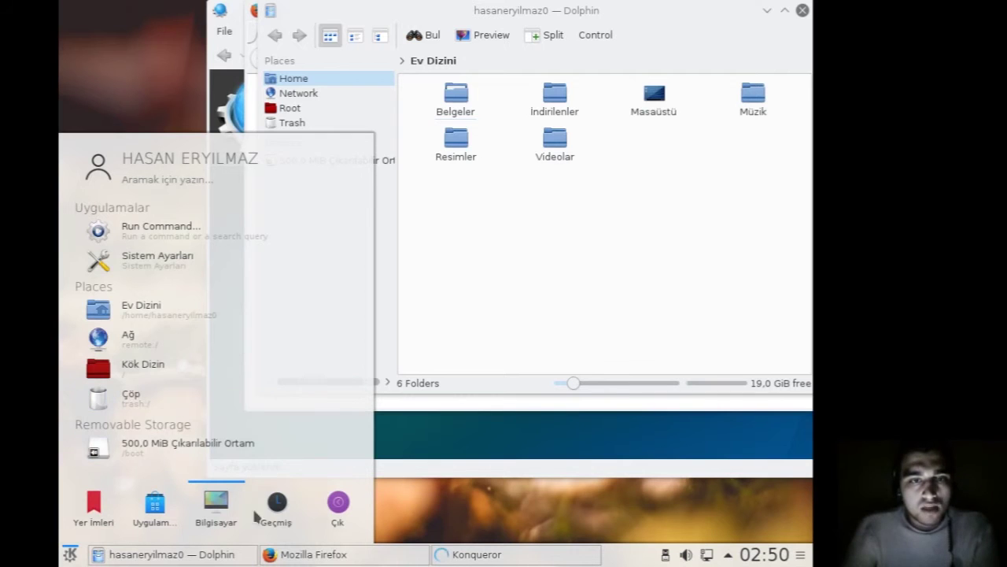
mouse_move(275, 516)
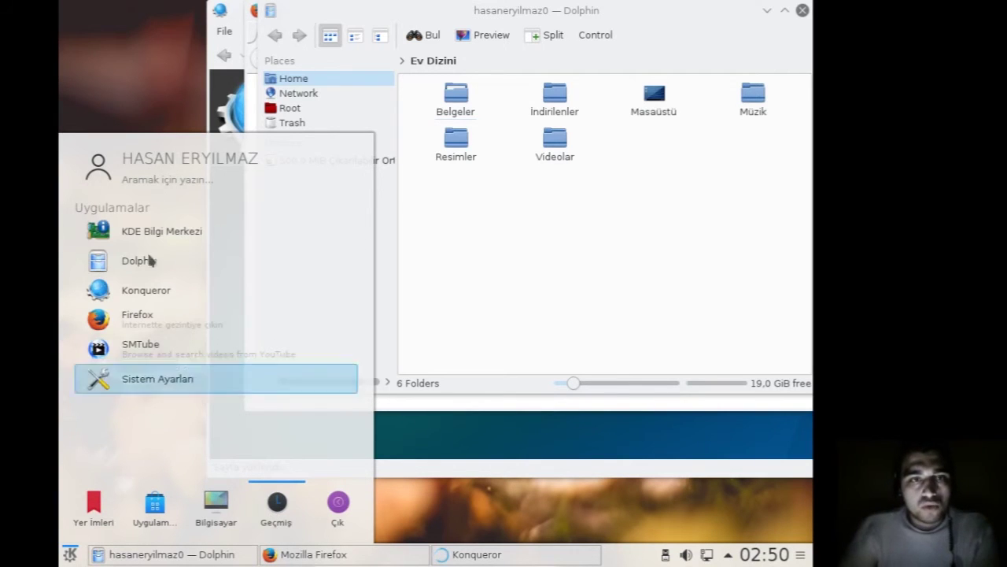
- Bring Dolphin forward, look inside the Masaüstü folder, and return to Ev Dizini
left_click(509, 268)
left_click_drag(619, 10, 525, 35)
double_click(557, 120)
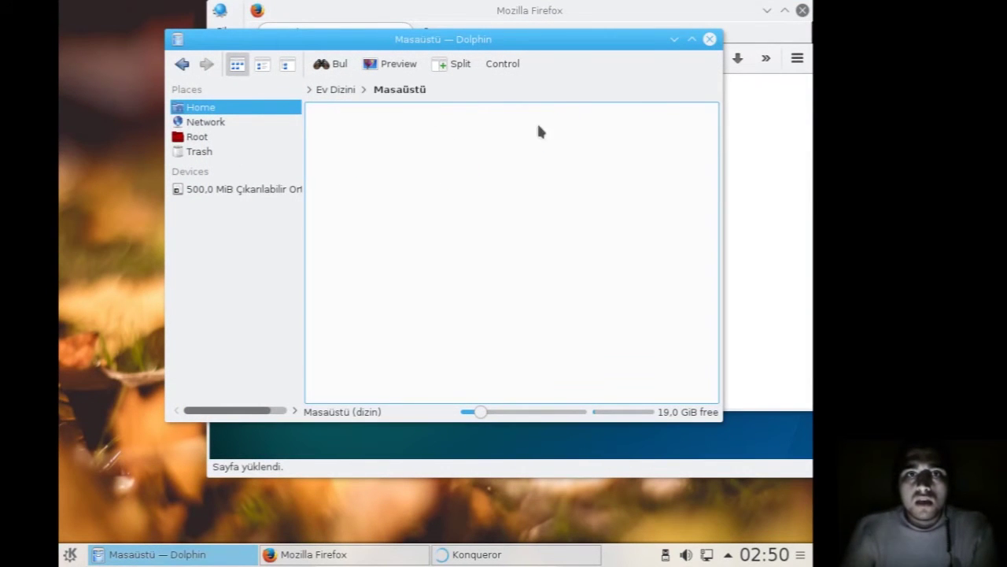
left_click(332, 91)
- Reposition the Dolphin window and show Ev Dizini's full editable path before restoring the breadcrumb view
left_click_drag(356, 39, 305, 81)
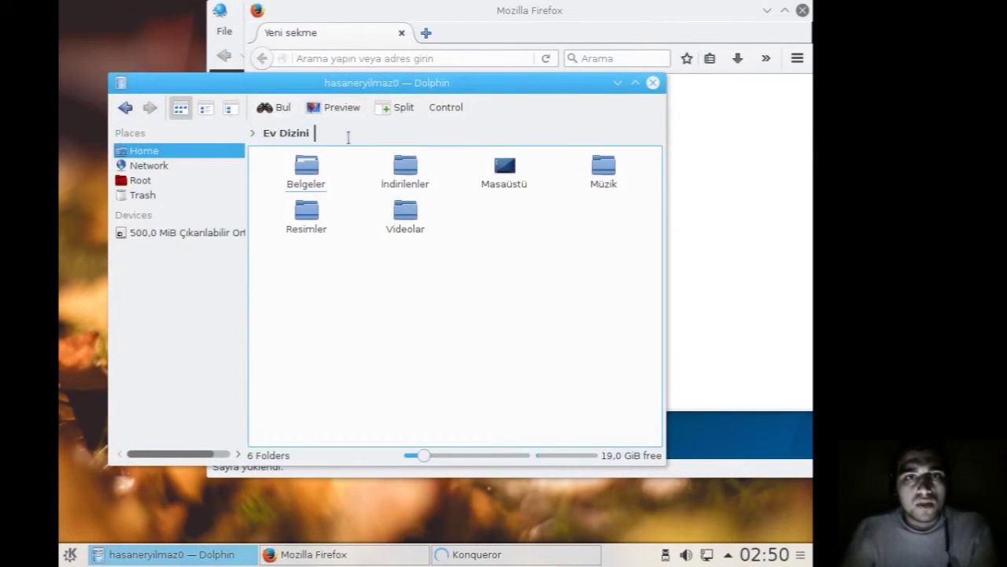
left_click(348, 138)
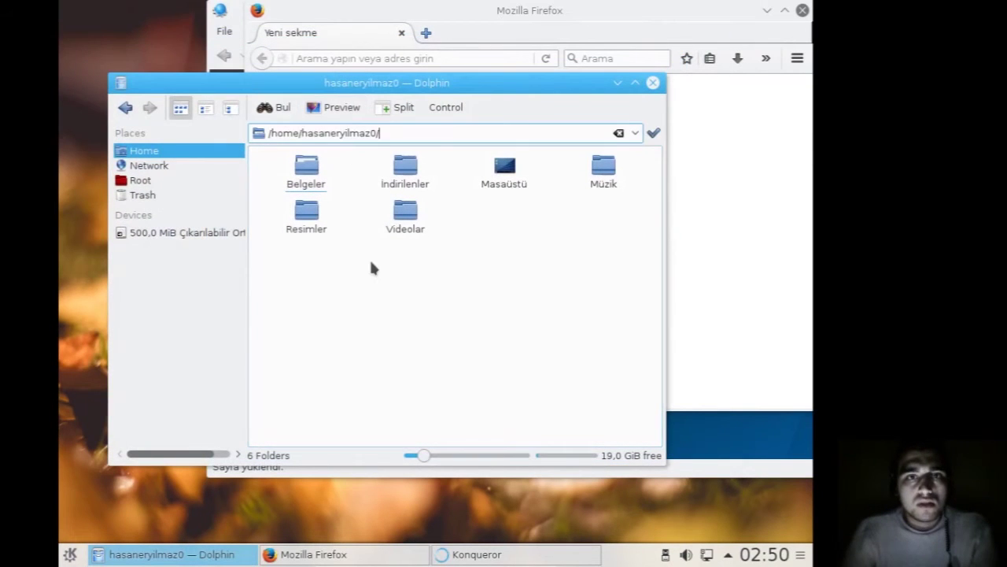
left_click(652, 135)
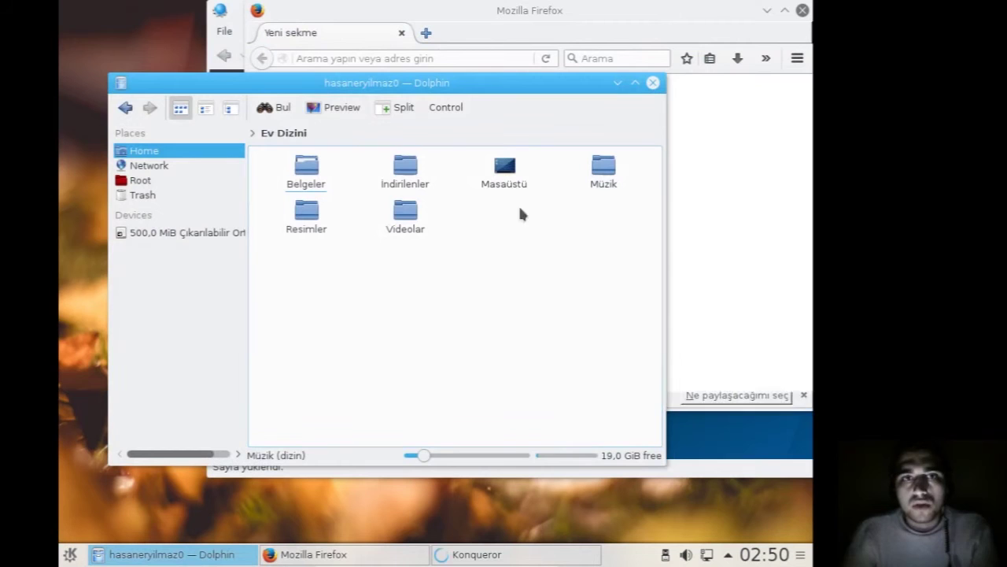
- Look through Dolphin's Home, Network, Root and Trash places and open the 500,0 MiB removable device
left_click(149, 167)
left_click(150, 181)
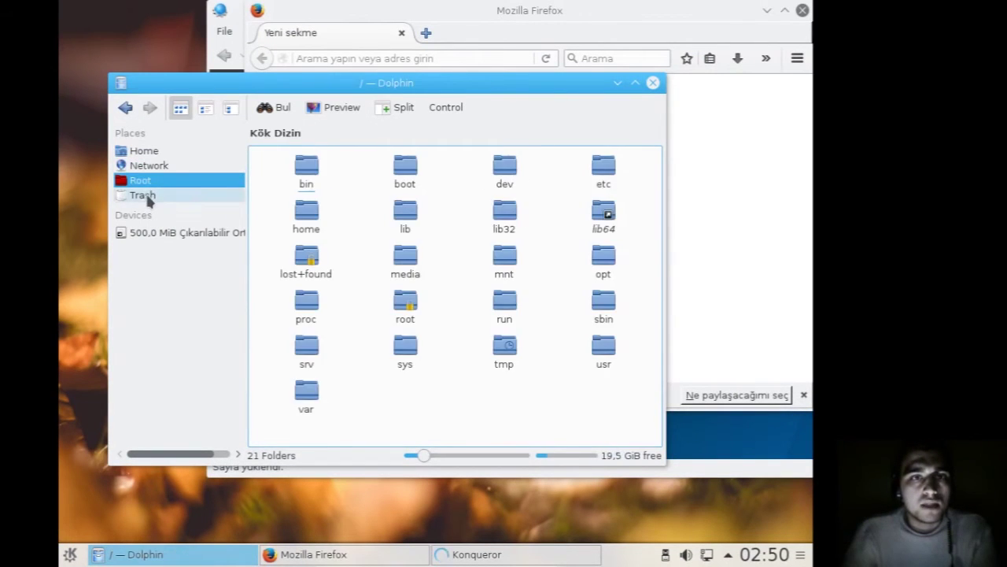
left_click(147, 197)
left_click(144, 150)
left_click(149, 165)
left_click(149, 181)
left_click(150, 196)
left_click(165, 233)
- Open the grub2 folder on the removable device and view its locale subfolder
left_click(403, 170)
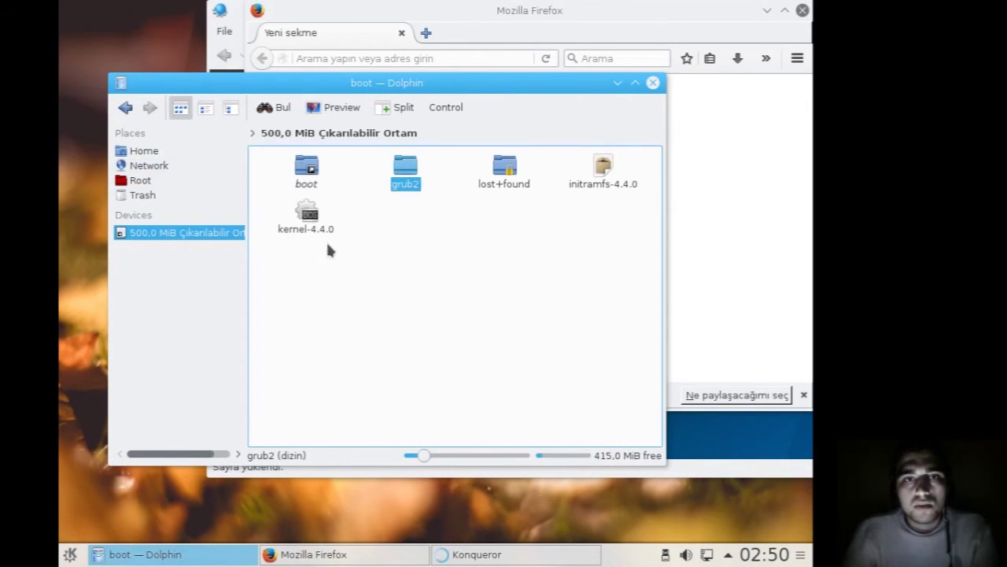
double_click(404, 169)
double_click(504, 169)
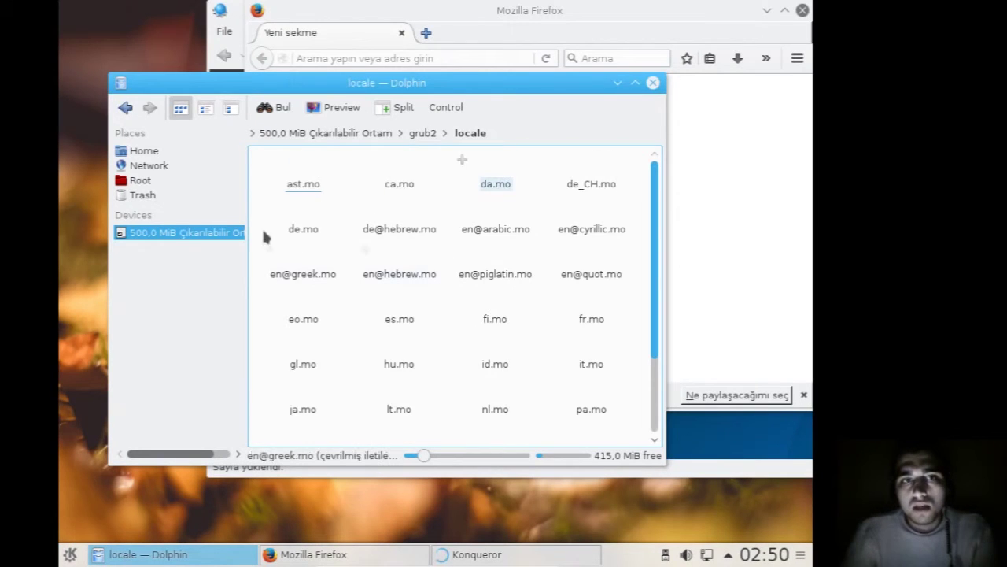
- Return to the Home place, look inside the Videolar folder, and close Dolphin
left_click(149, 165)
left_click(154, 153)
left_click(157, 197)
left_click(146, 152)
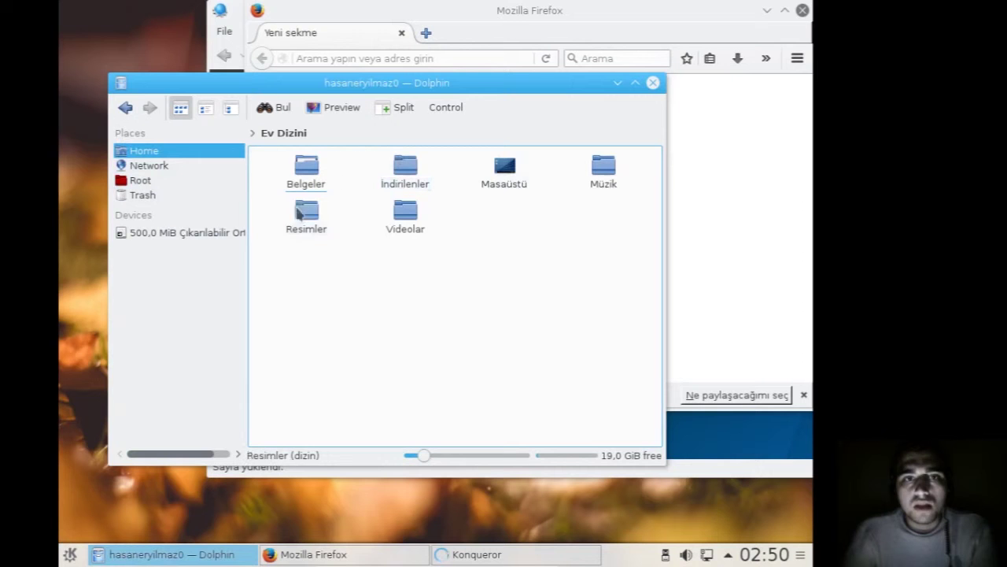
left_click(399, 212)
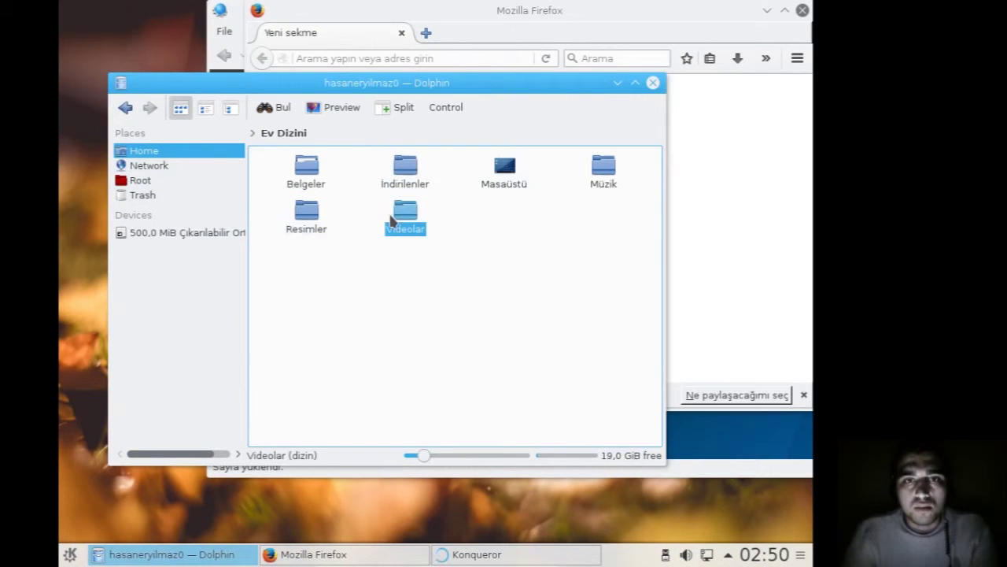
double_click(395, 218)
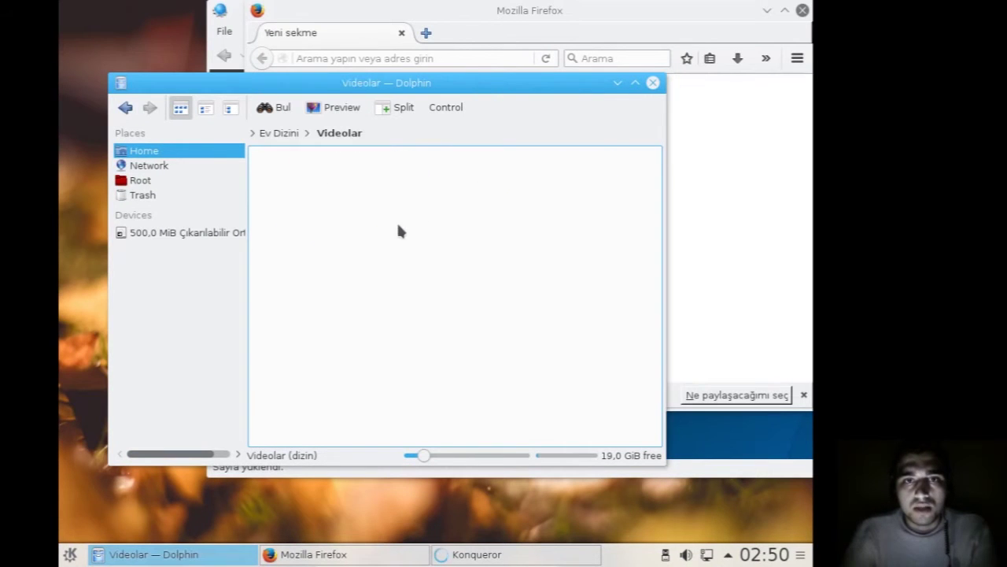
left_click(653, 85)
- Maximize Firefox, view its version in the Firefox hakkında dialog, and close both windows
left_click_drag(670, 11, 584, 2)
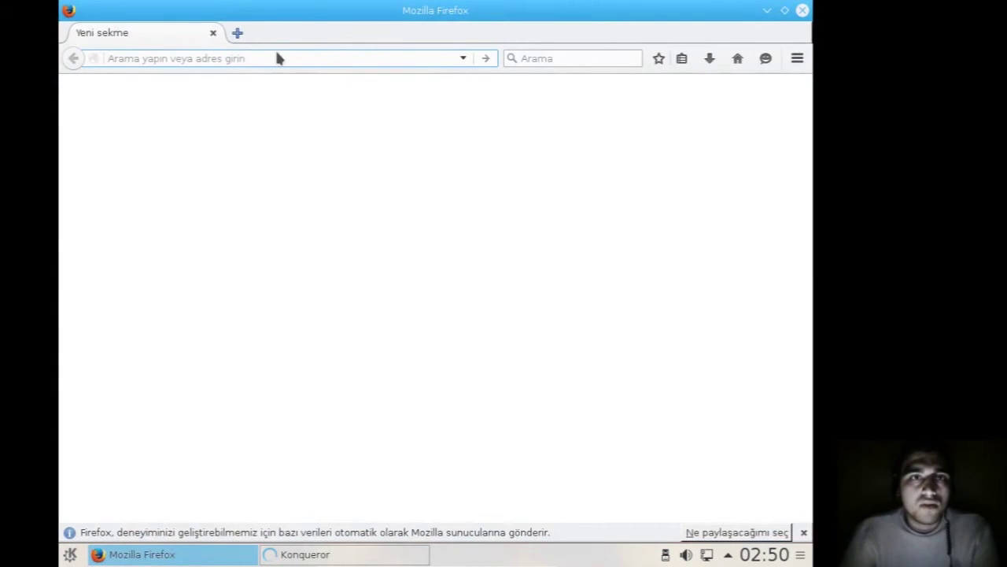
left_click(799, 63)
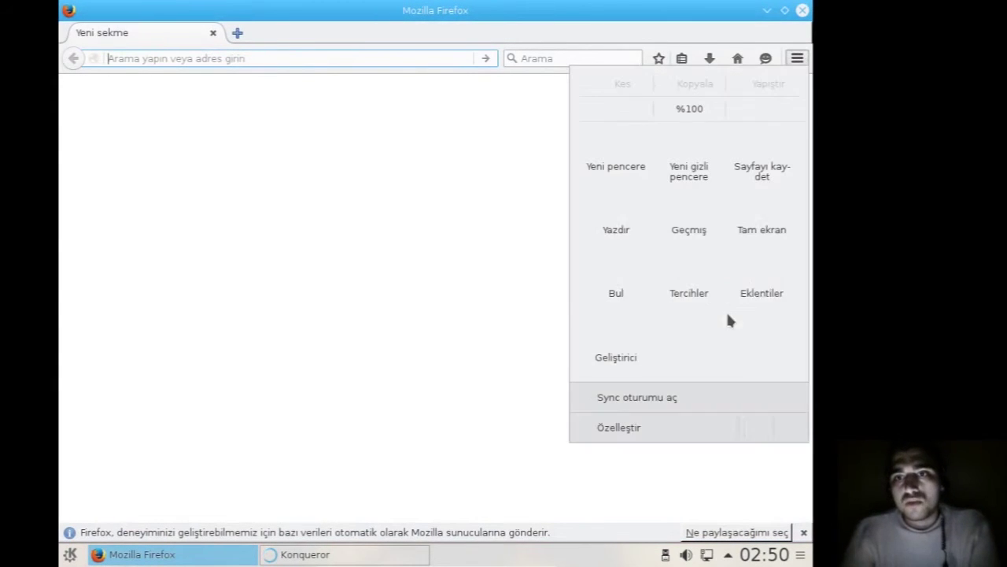
left_click(756, 433)
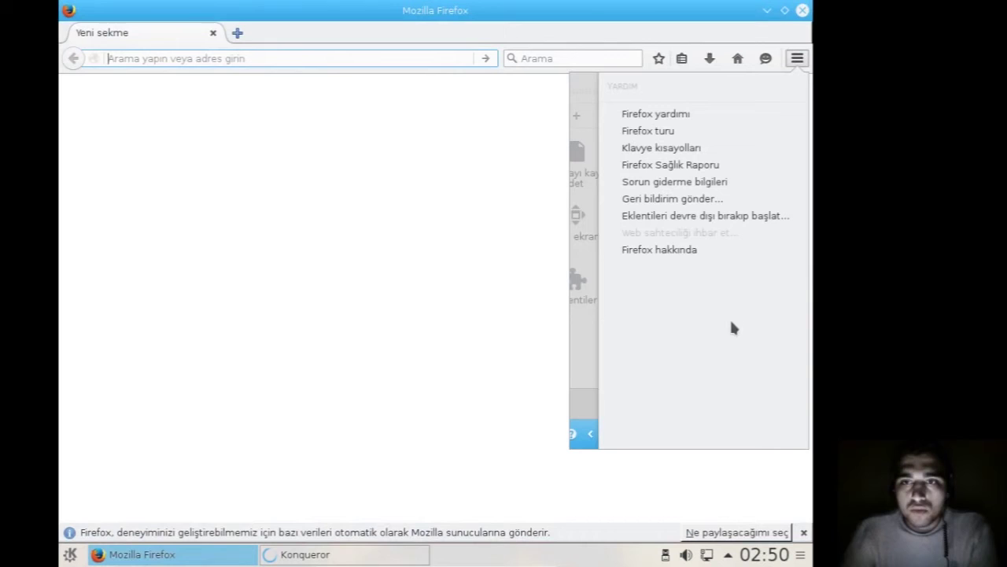
left_click(685, 251)
left_click_drag(489, 233, 399, 232)
left_click(528, 230)
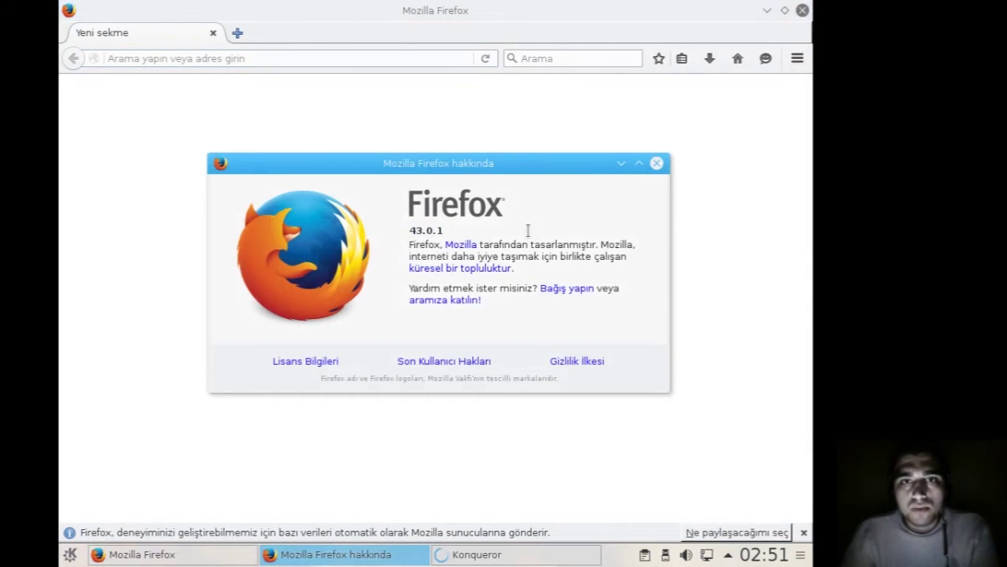
left_click(656, 163)
left_click(802, 11)
- Maximize Konqueror and go to the /home location
left_click_drag(650, 29, 569, 7)
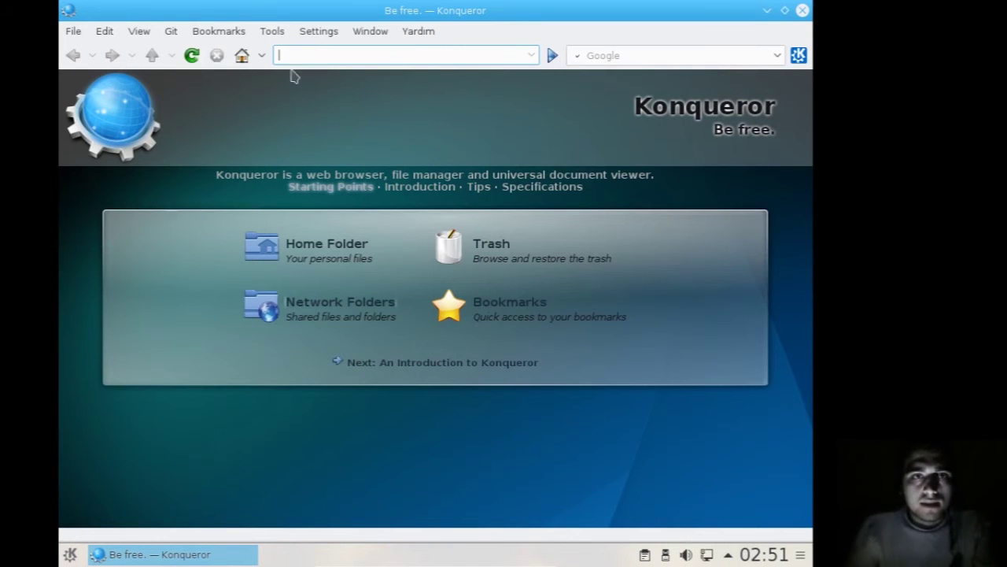
left_click(418, 30)
left_click(265, 130)
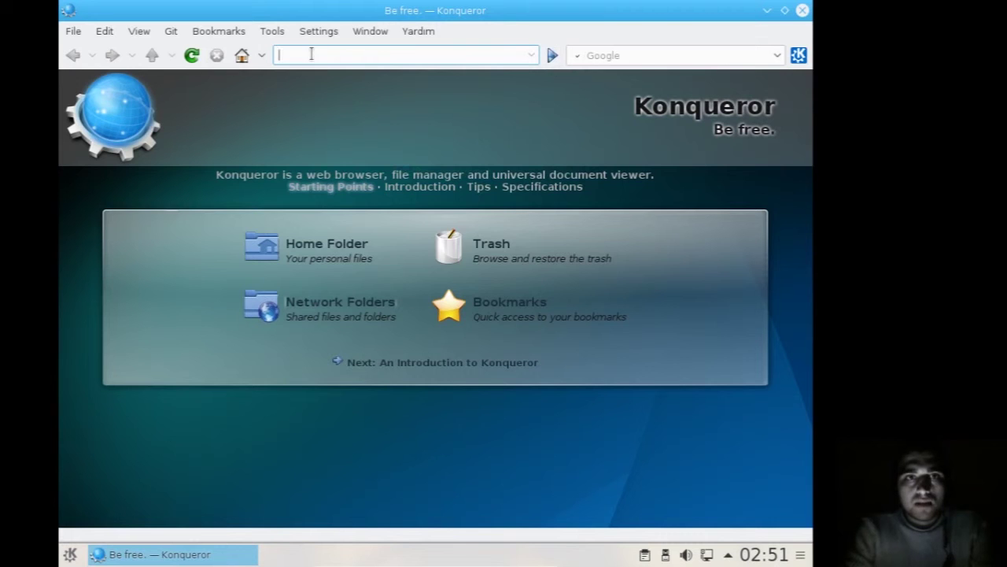
type("/home")
key("Return")
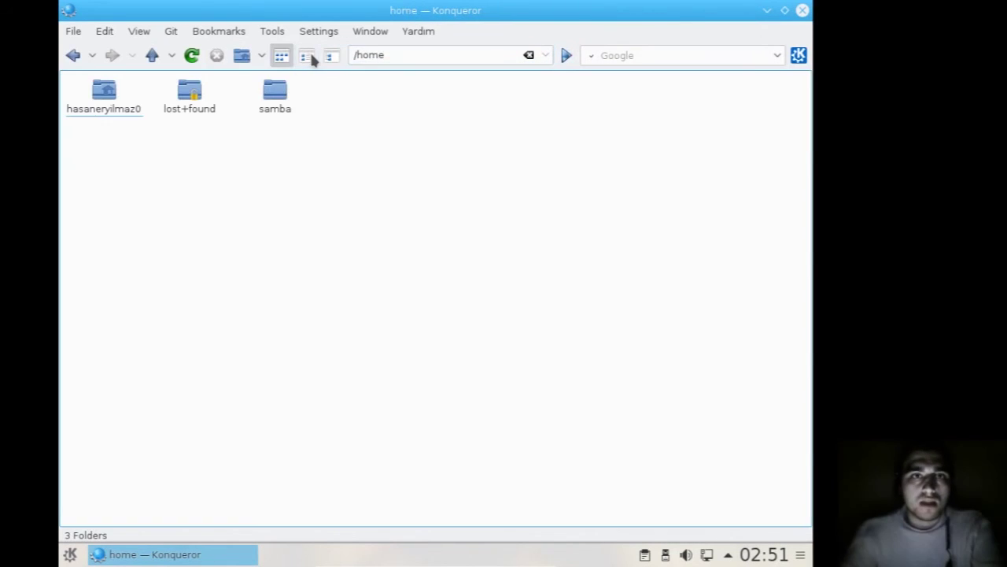
- Restore Konqueror to a floating window and look inside the user's home folder and the samba folder
left_click_drag(394, 11, 405, 43)
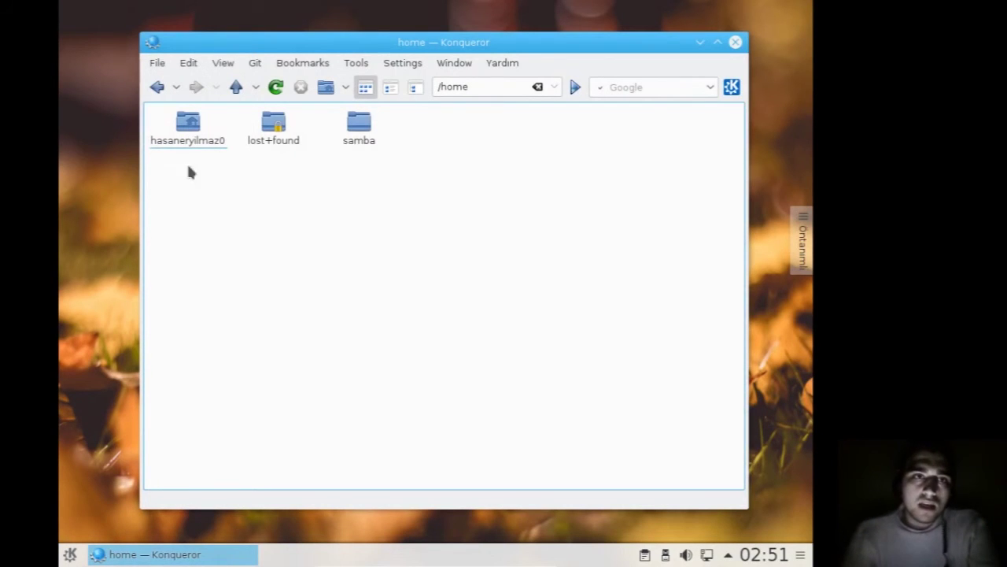
left_click(189, 126)
left_click(156, 86)
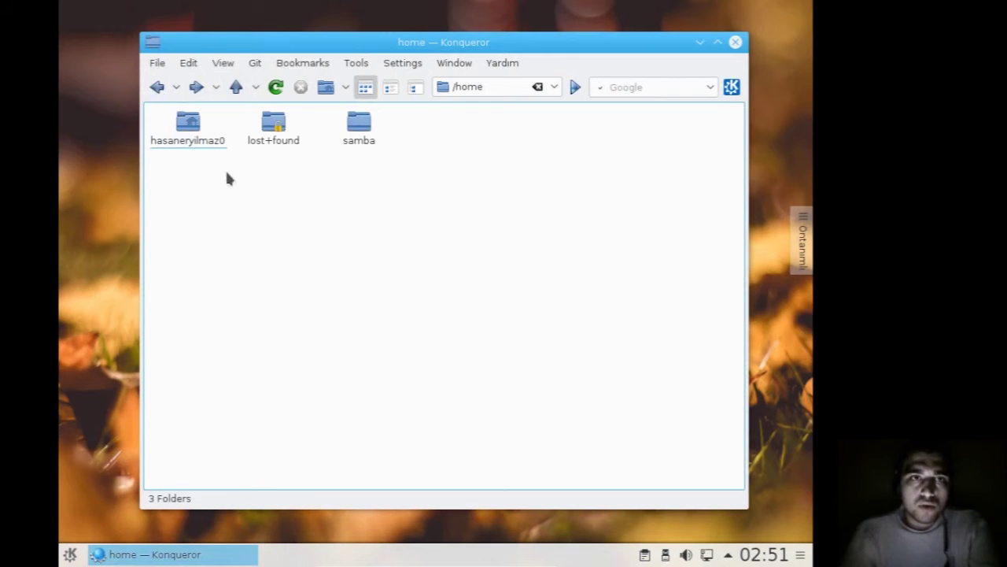
left_click(349, 138)
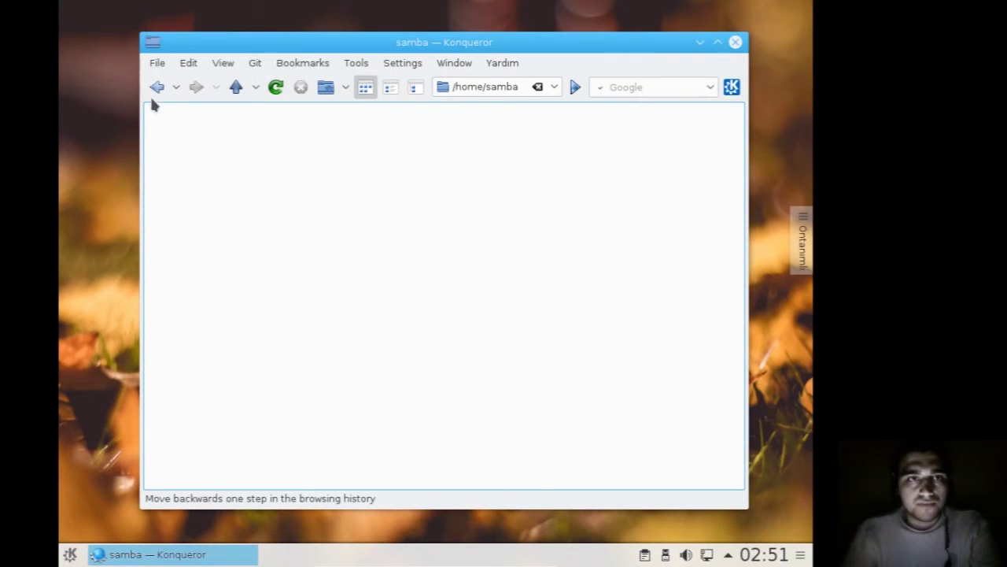
left_click(155, 88)
- Open the user's home folder in Konqueror and look inside its Masaüstü and Belgeler folders
left_click(189, 136)
left_click(363, 132)
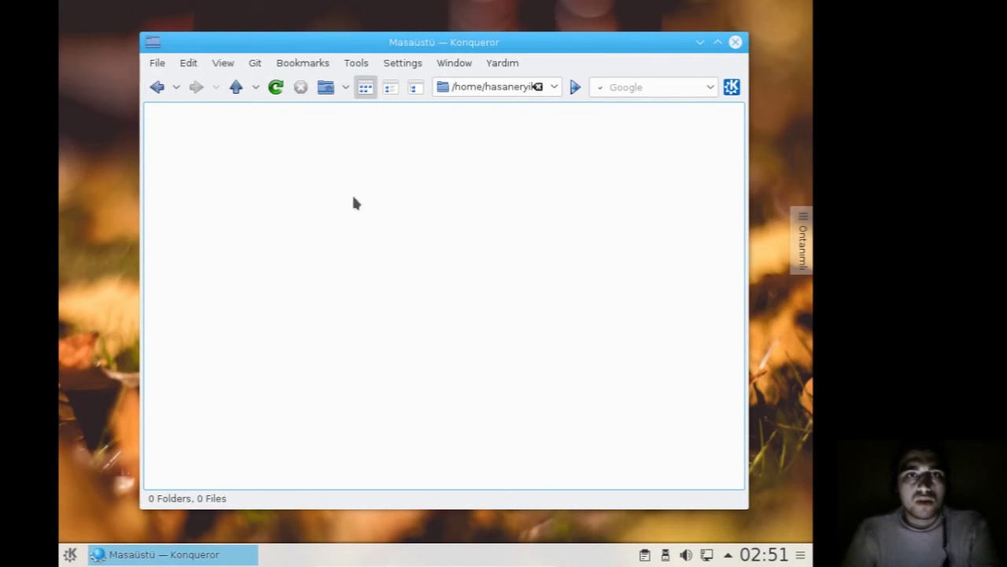
left_click(155, 87)
left_click(177, 135)
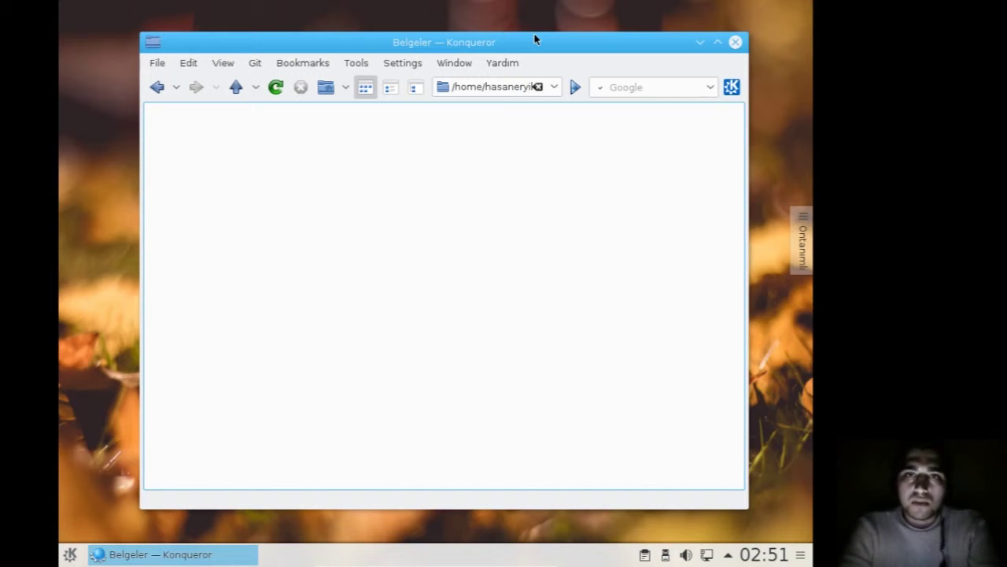
left_click_drag(538, 39, 524, 36)
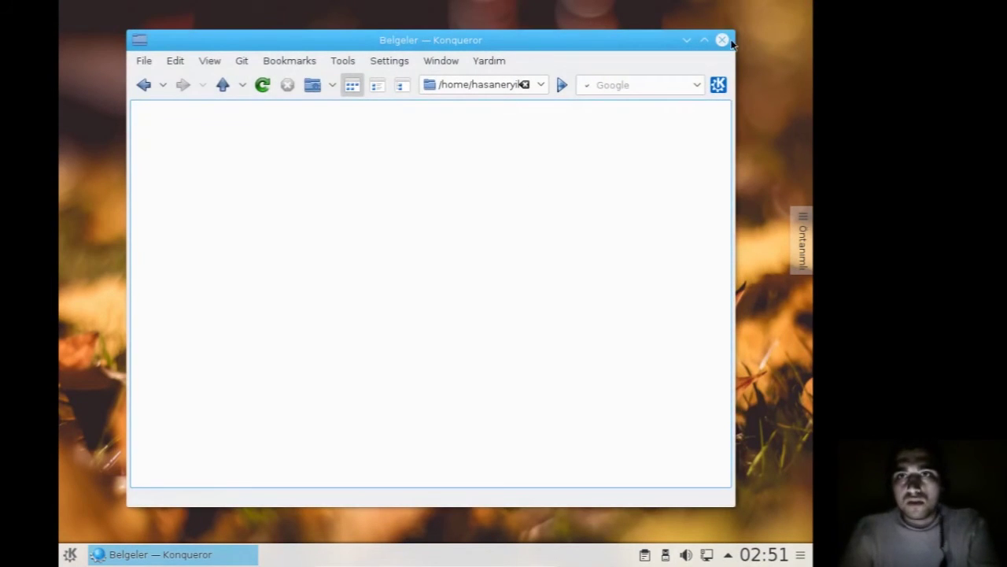
- Close the Konqueror window and turn on Show Desktop for the current activity
left_click(726, 47)
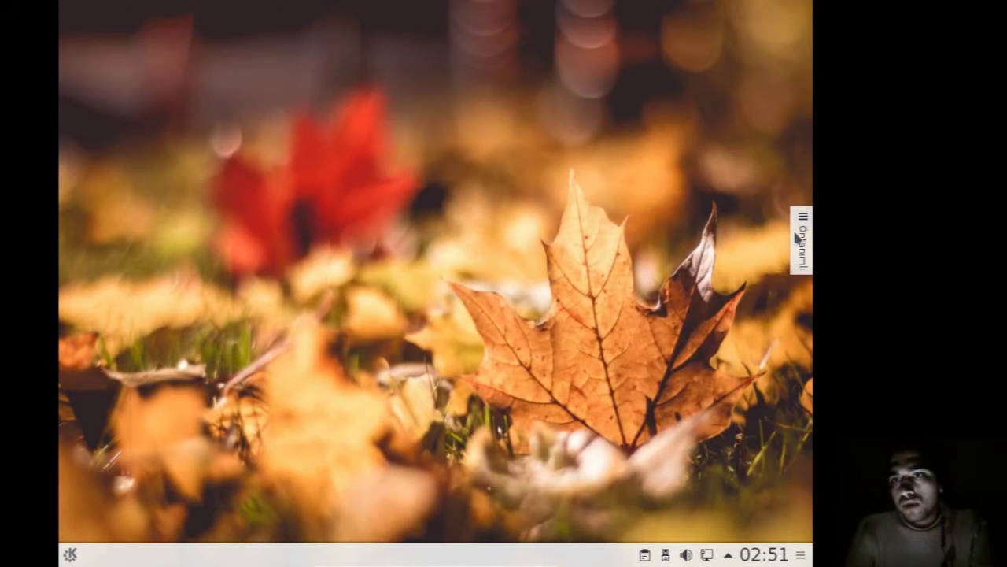
left_click(801, 235)
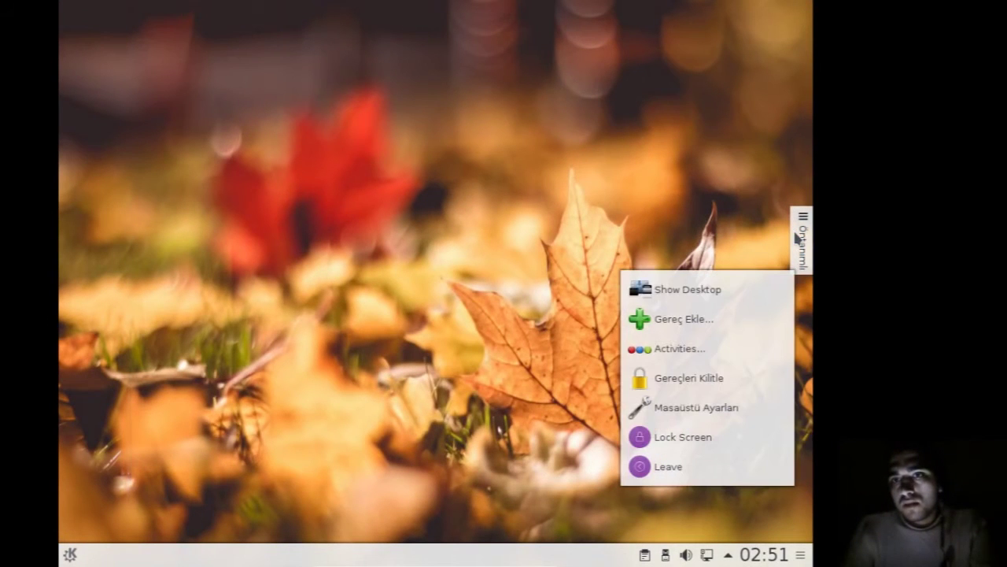
left_click(675, 289)
- Add the Pil ve Ekran Parlaklığı widget to the upper part of the desktop and close the widget list
left_click(802, 258)
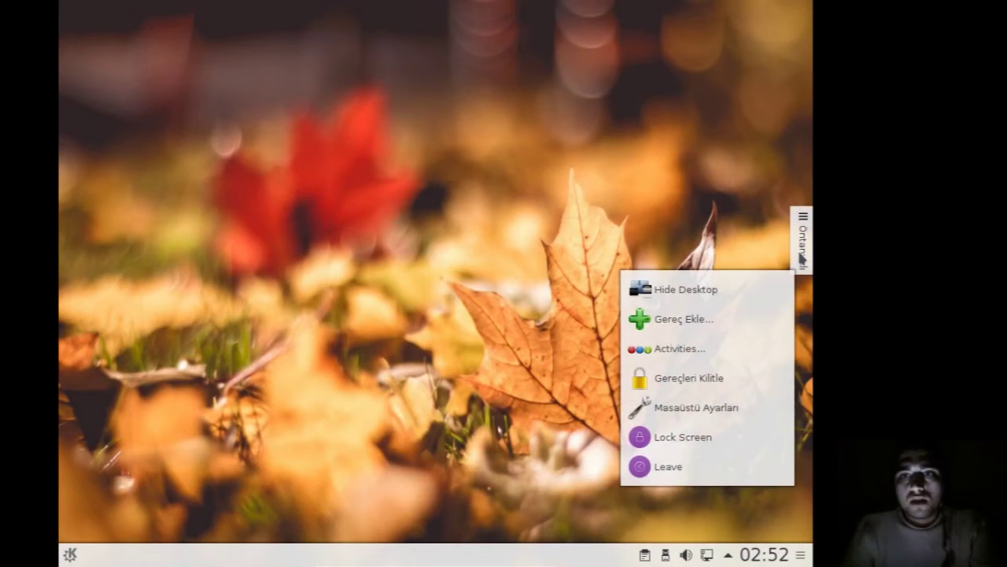
left_click(666, 321)
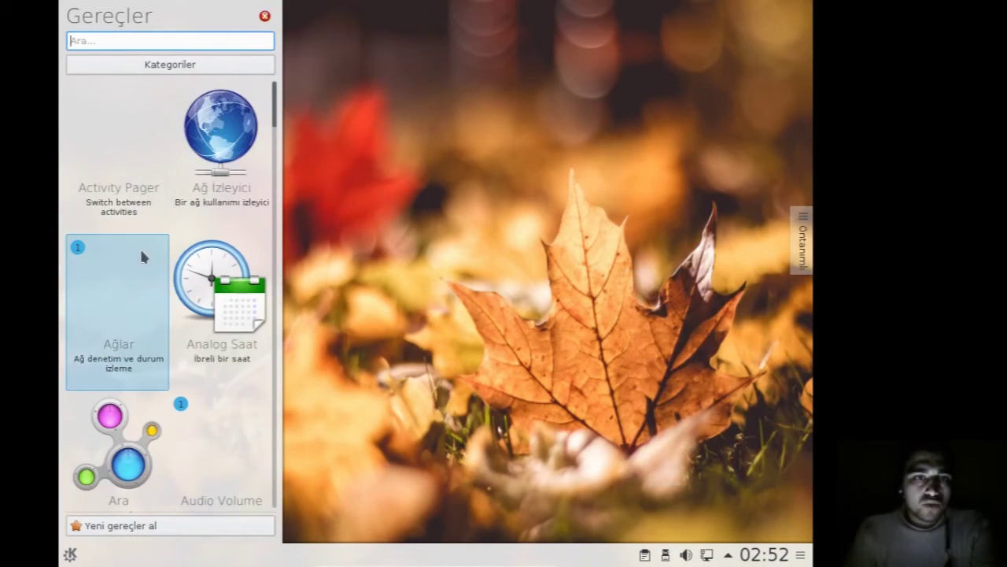
scroll(182, 288, "down", 3)
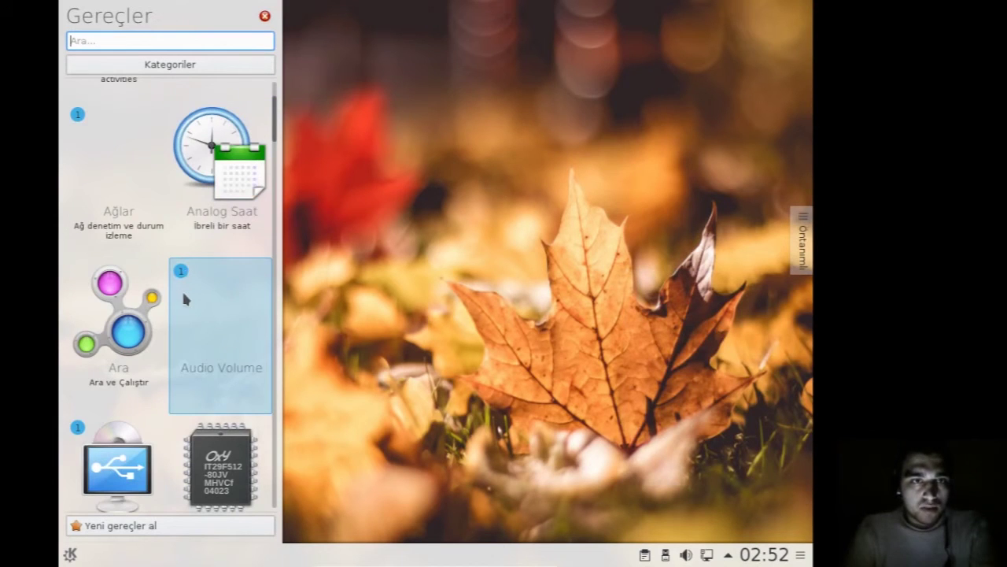
scroll(146, 445, "down", 1)
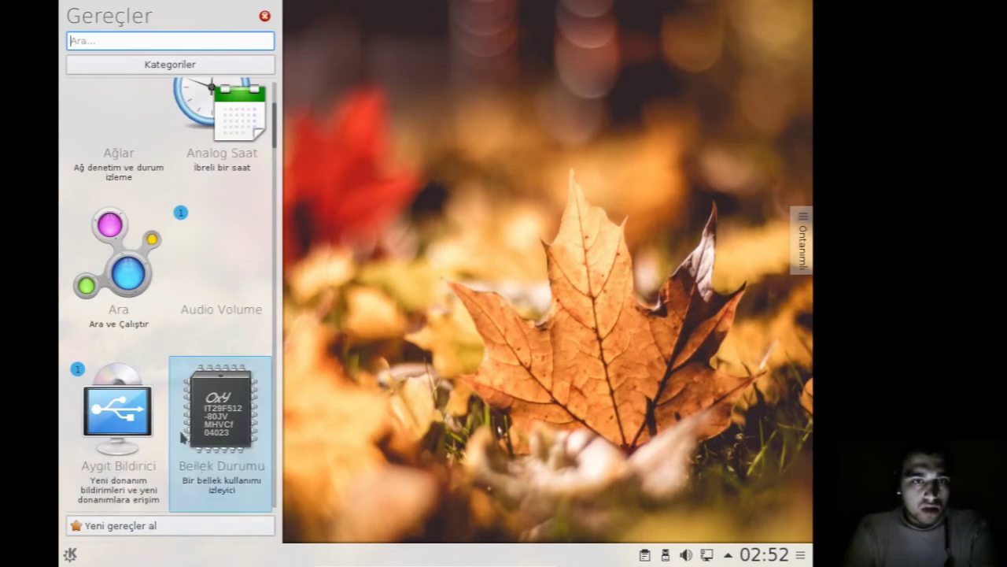
scroll(275, 135, "down", 1)
left_click_drag(275, 135, 275, 340)
left_click_drag(110, 369, 616, 132)
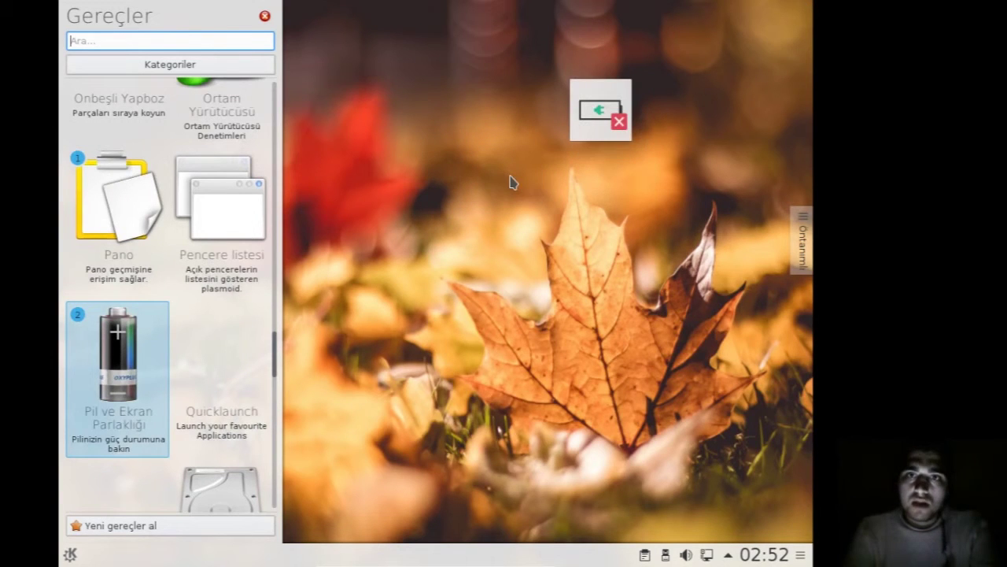
key("Escape")
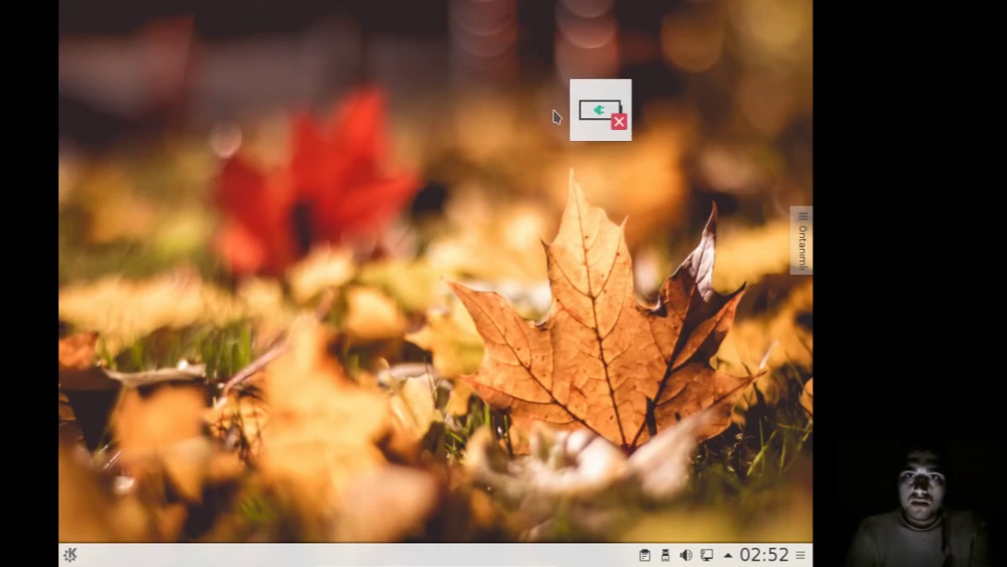
- Check the battery widget's power management options, open its settings window and close it
left_click(626, 130)
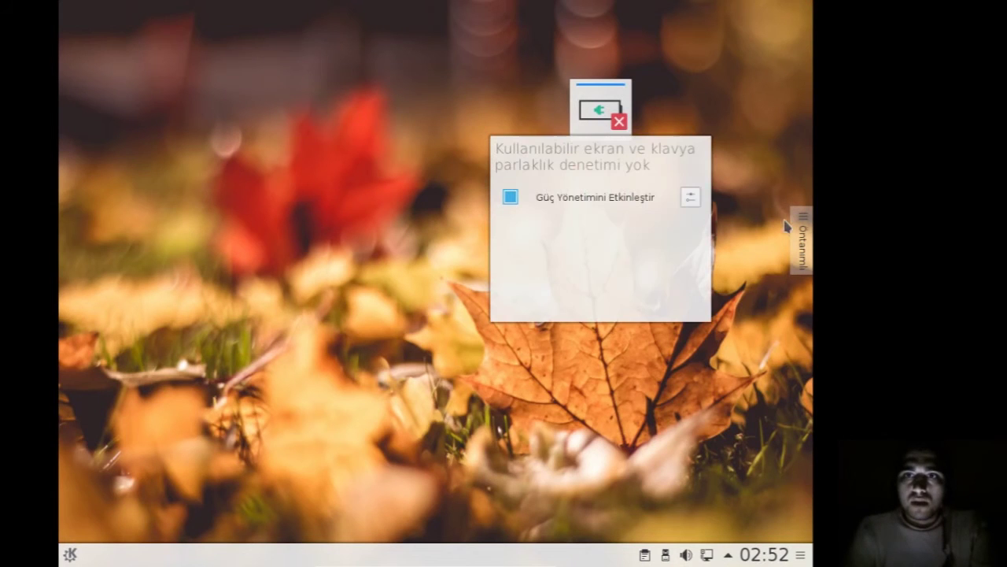
left_click(690, 201)
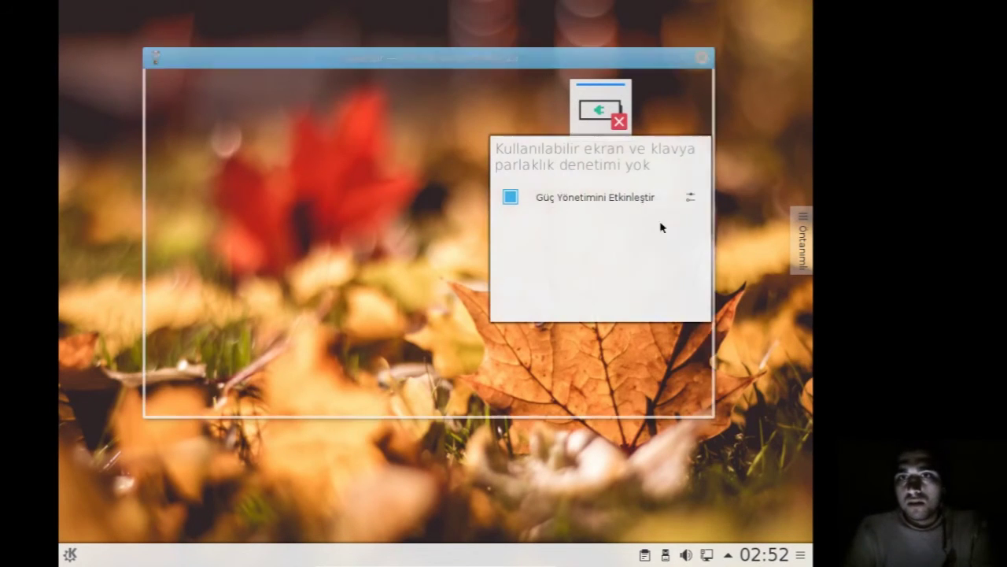
left_click(701, 58)
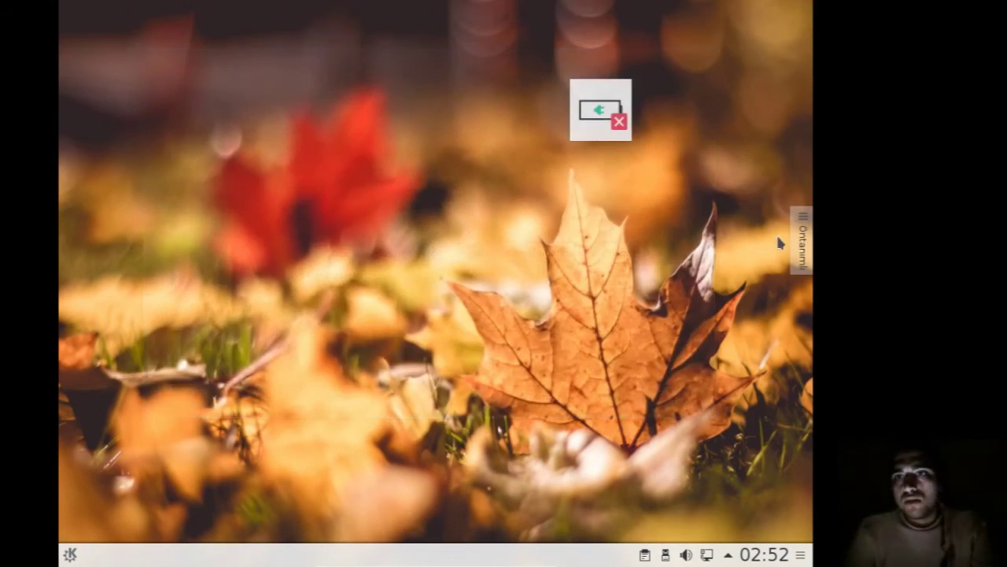
- Lock the desktop widgets, check the options available on the battery widget, and unlock the widgets again
left_click(803, 240)
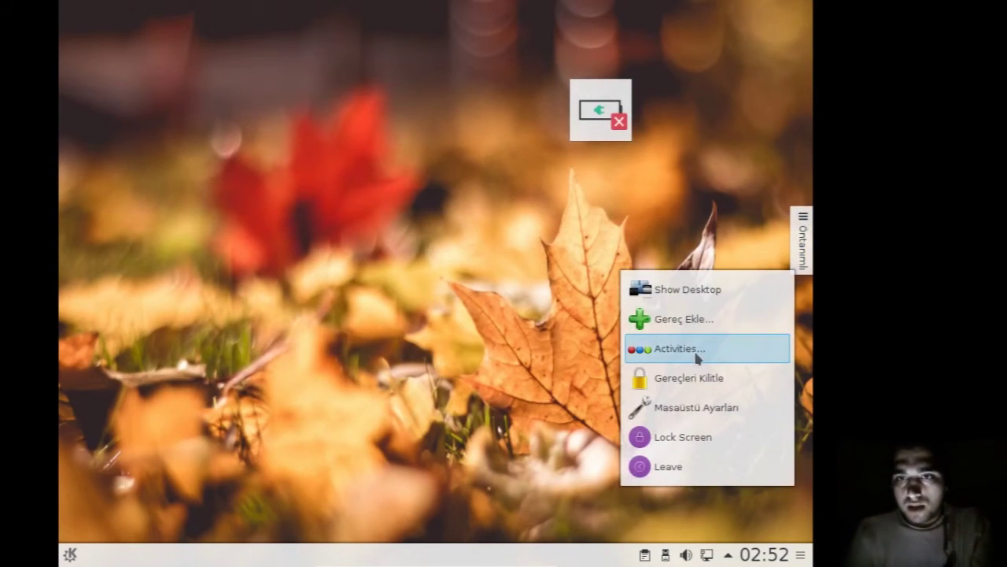
left_click(728, 380)
left_click(628, 126)
right_click(602, 106)
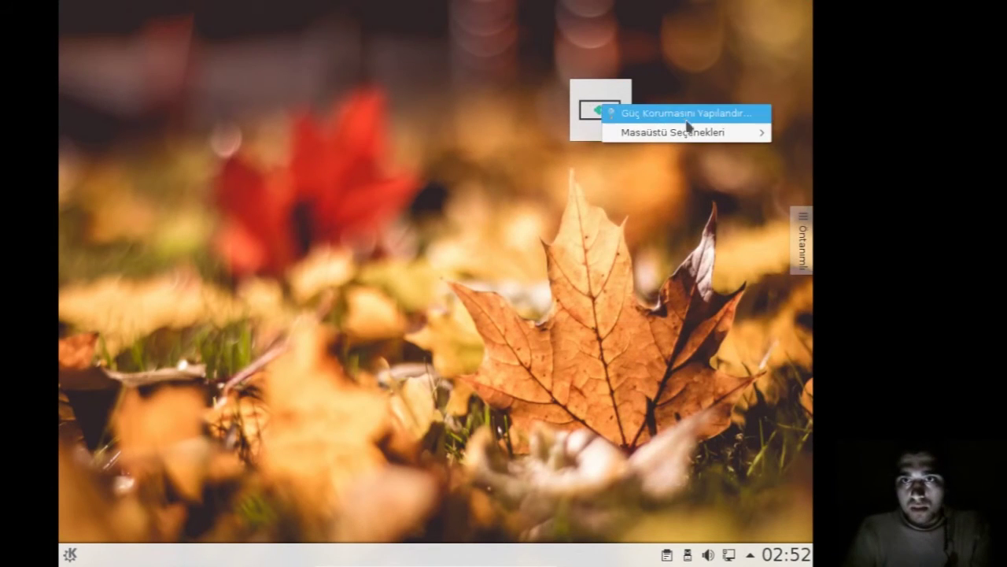
mouse_move(687, 139)
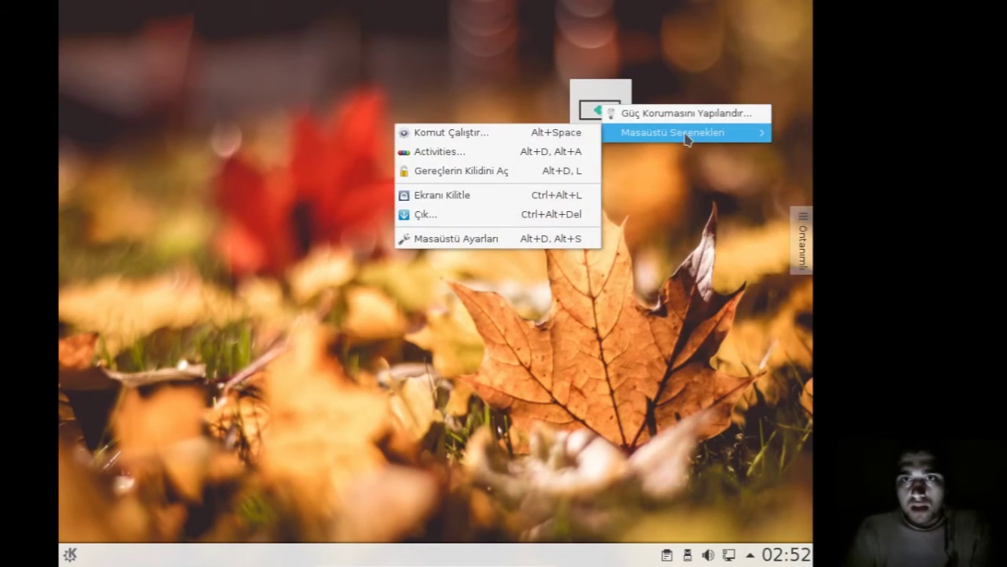
left_click(504, 171)
- Remove the Pil ve Ekran Parlaklığı widget from the desktop
right_click(602, 104)
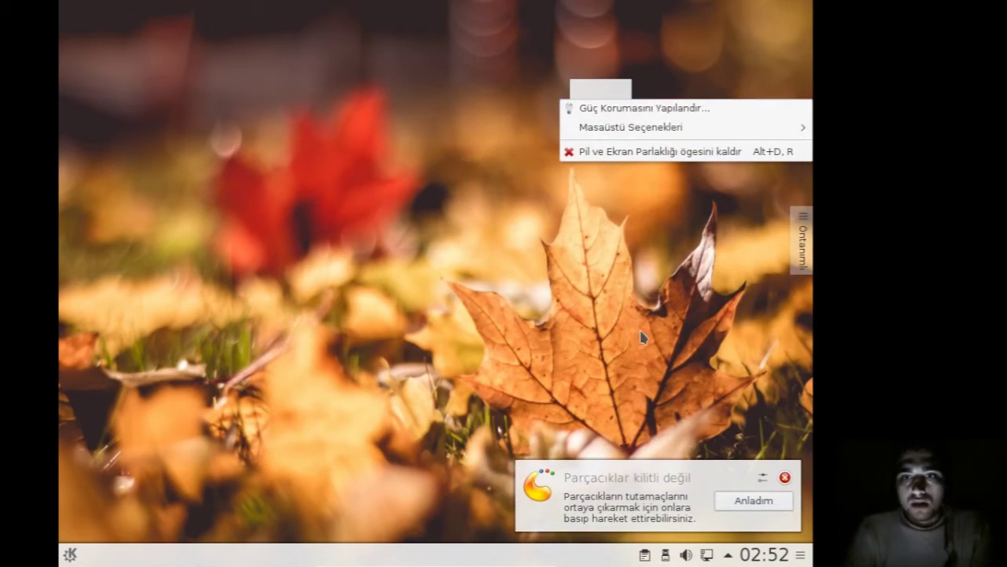
left_click(737, 500)
right_click(586, 116)
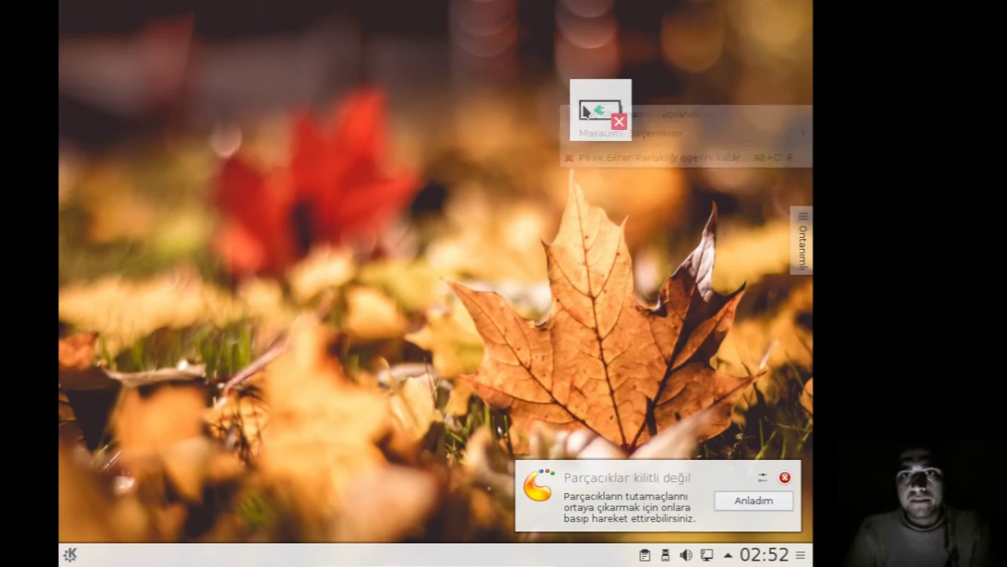
mouse_move(657, 132)
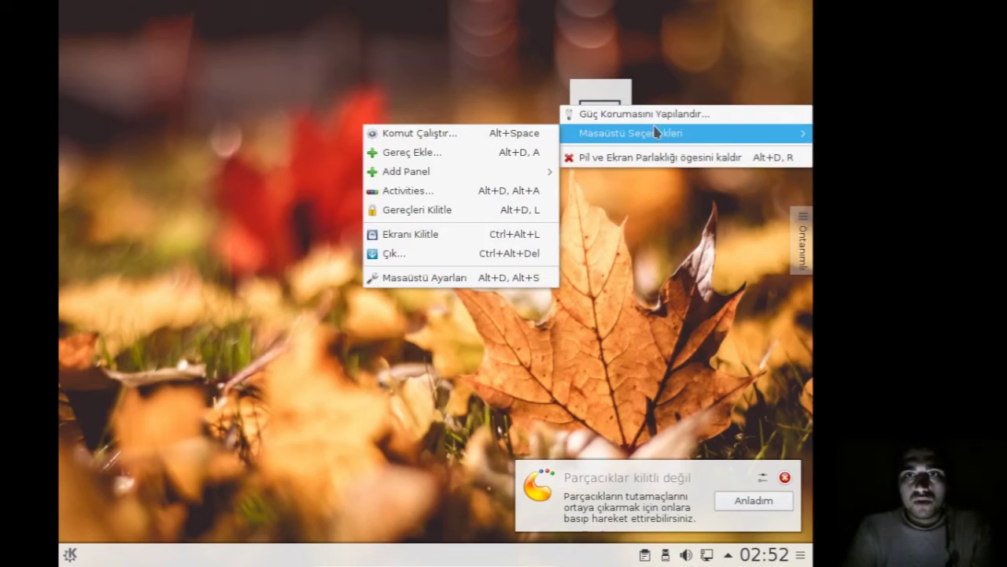
left_click(607, 158)
- View the system tray's device and network pop-ups and dismiss the two desktop notifications
left_click(798, 239)
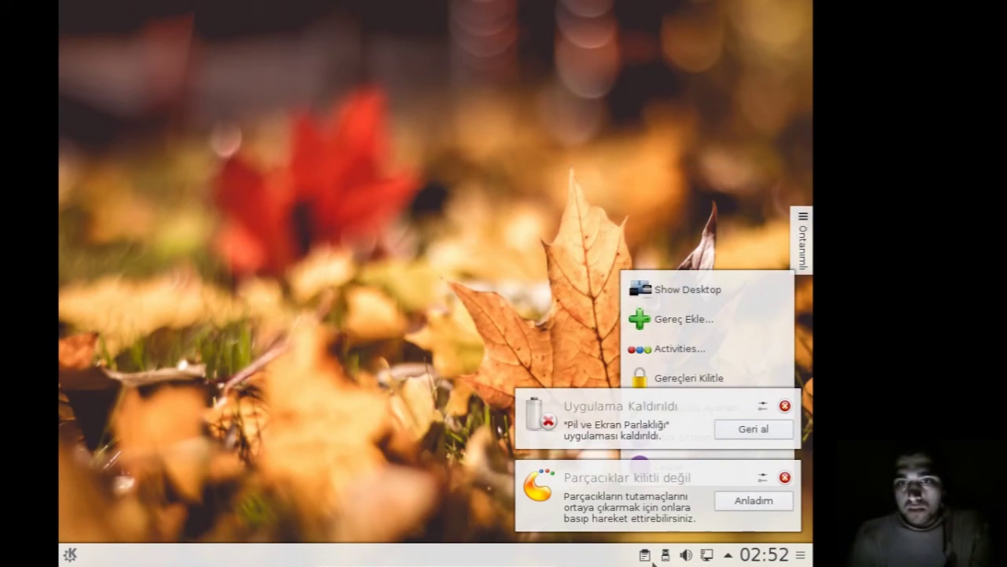
left_click(644, 557)
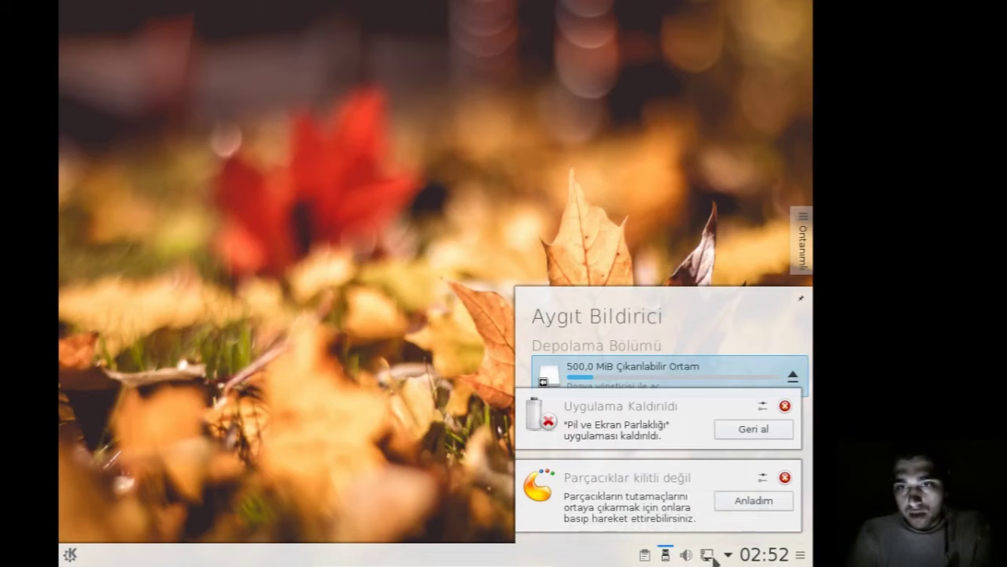
left_click(707, 555)
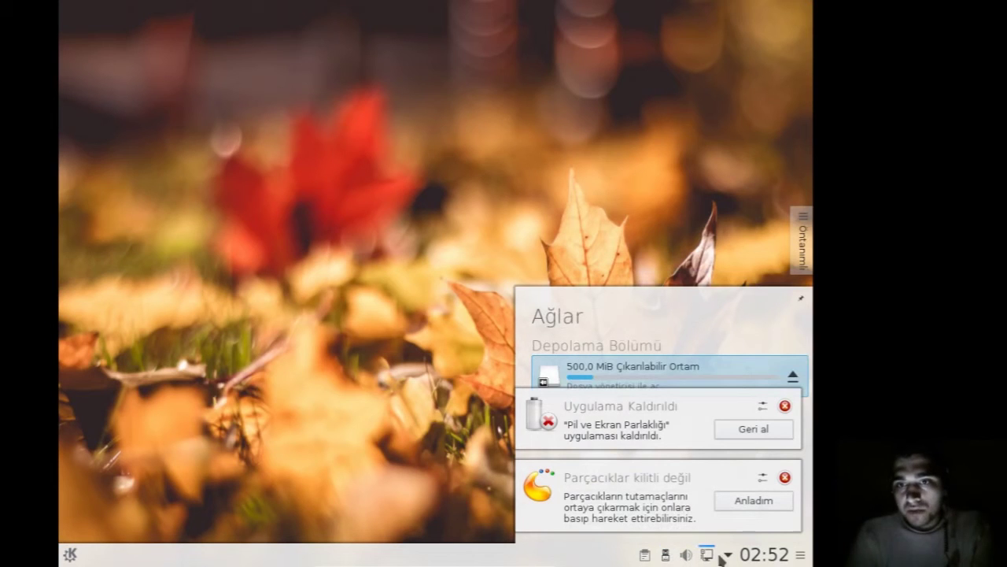
left_click(785, 406)
left_click(785, 476)
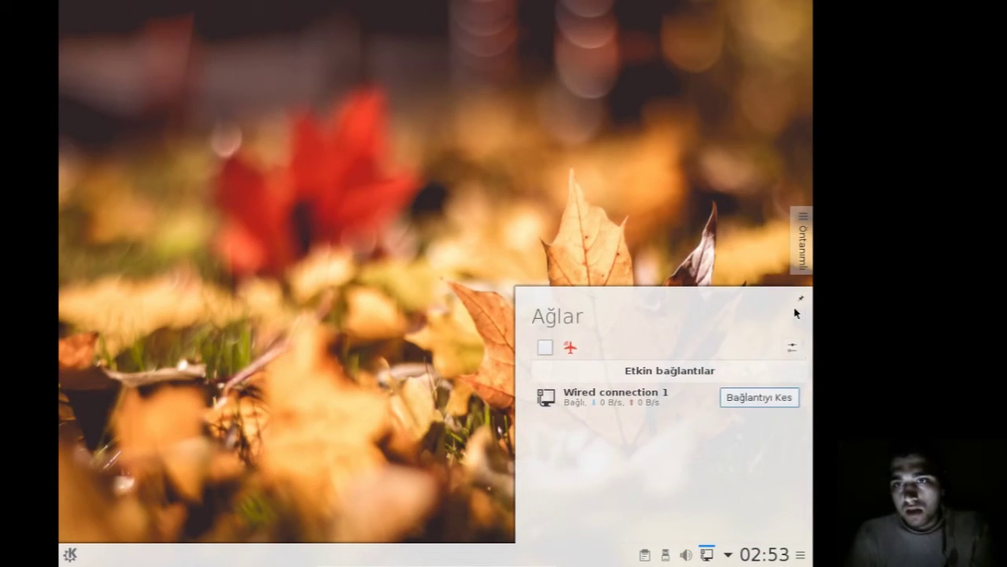
- Look through the hidden system tray entries under Durumlar ve Bildirimler and check the Updates status
left_click(728, 554)
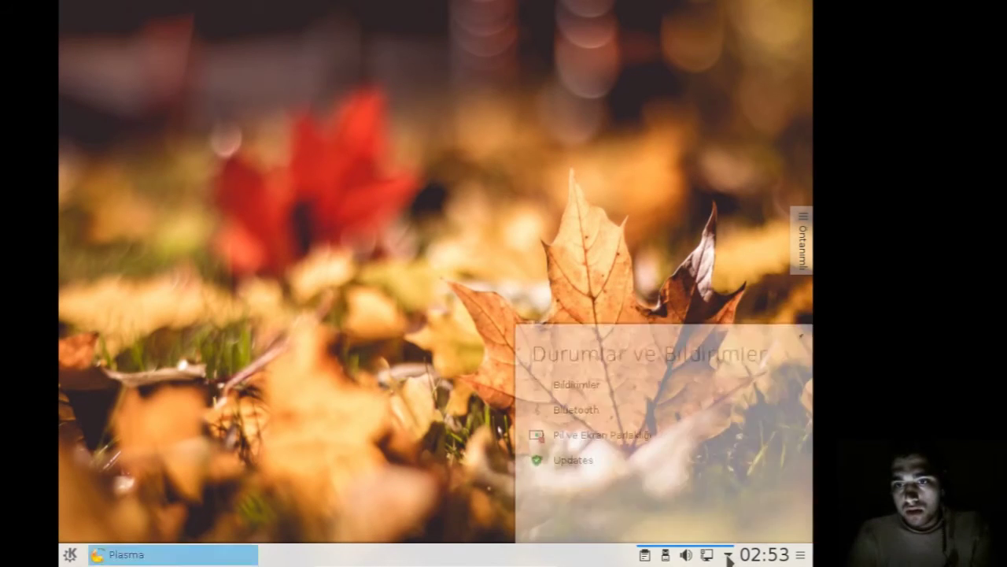
left_click(729, 556)
left_click(730, 557)
left_click(729, 556)
left_click(729, 556)
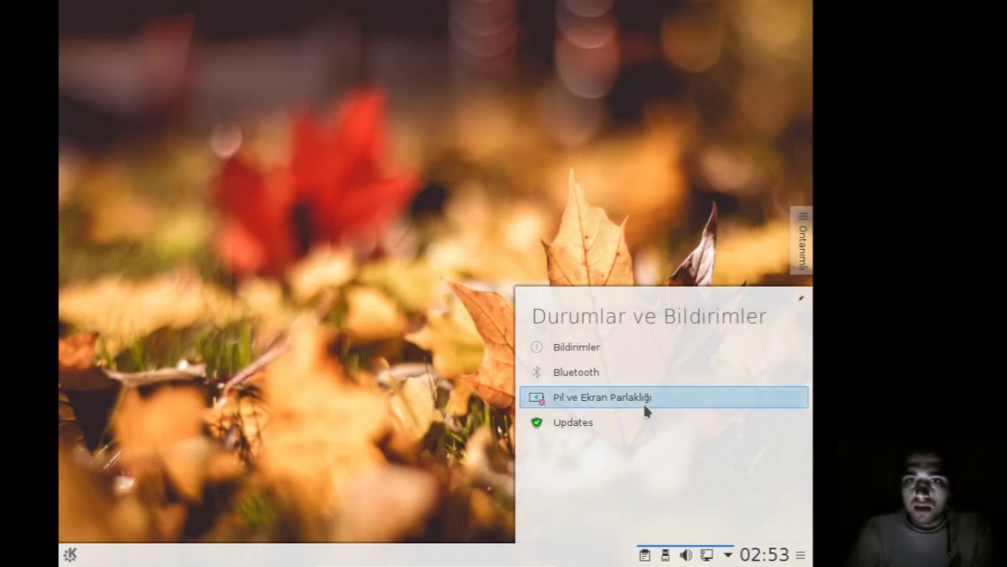
left_click(631, 428)
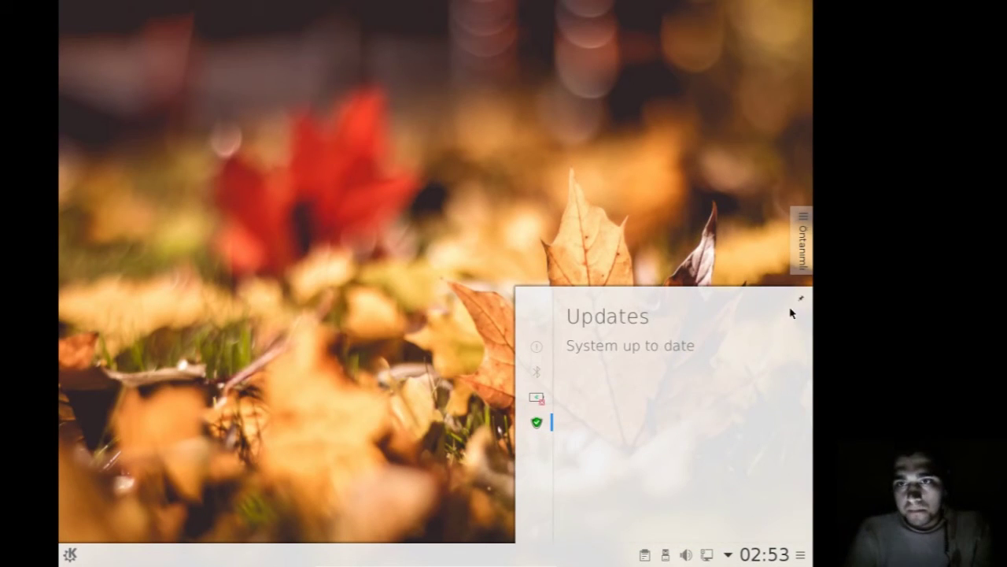
key("Escape")
- Start editing the desktop panel, shorten it slightly at the clock end, and try out its Ekran Kenarı control
left_click(801, 556)
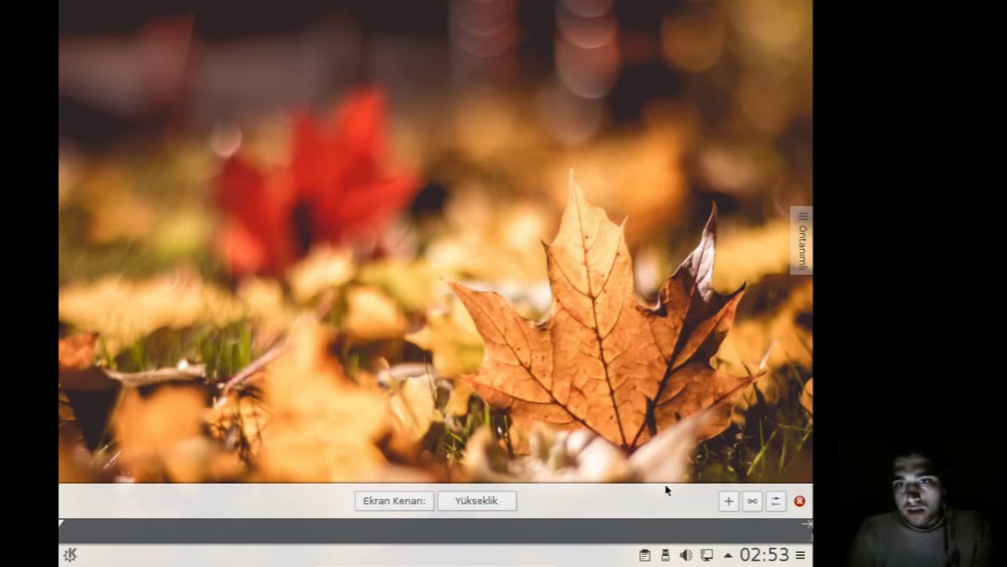
mouse_move(804, 525)
left_mouse_down()
mouse_move(737, 526)
mouse_move(732, 537)
mouse_move(807, 532)
left_mouse_up()
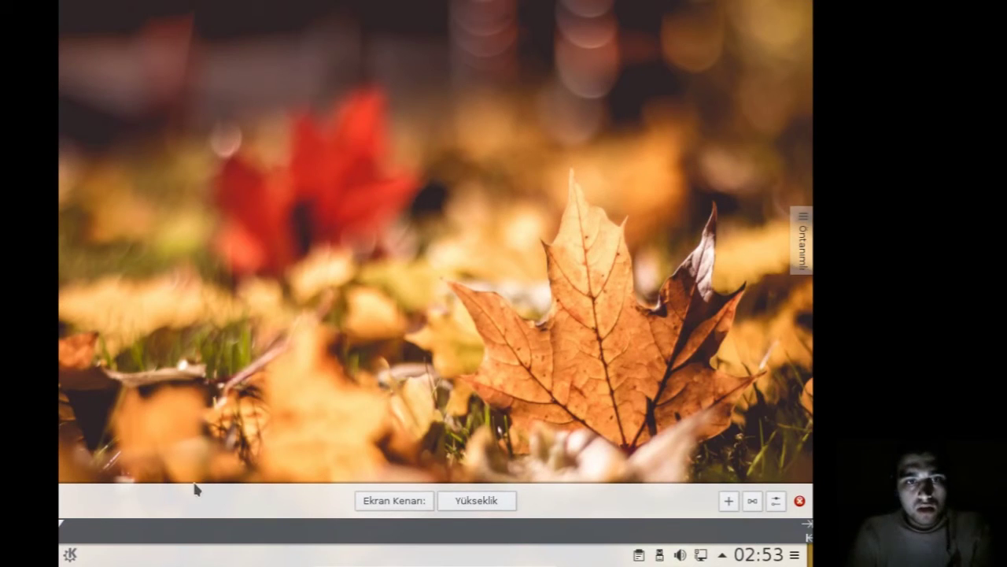
left_click_drag(396, 504, 407, 553)
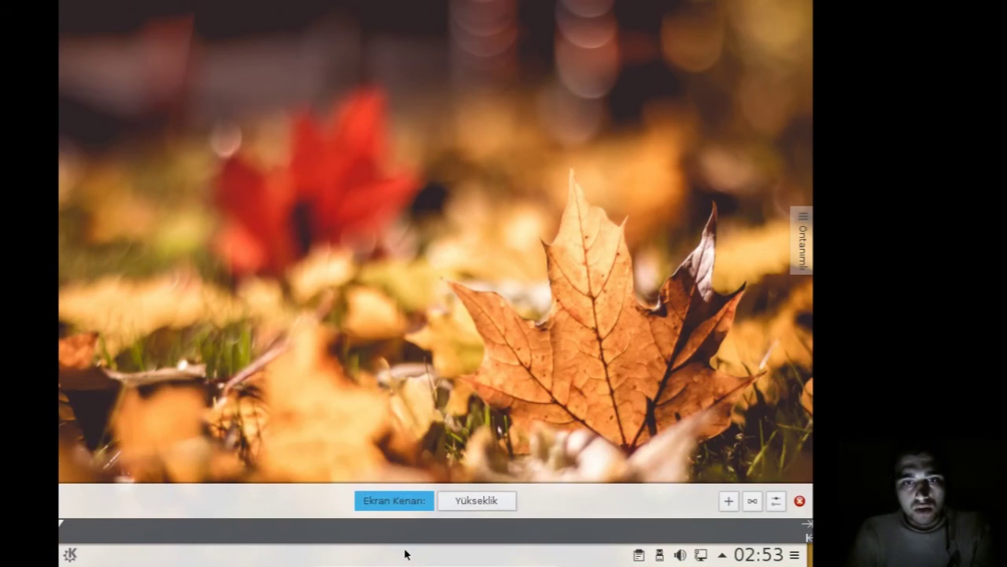
- Increase the panel's height, view its alignment and visibility options, and finish editing the panel
left_click(497, 499)
left_click_drag(497, 499, 517, 488)
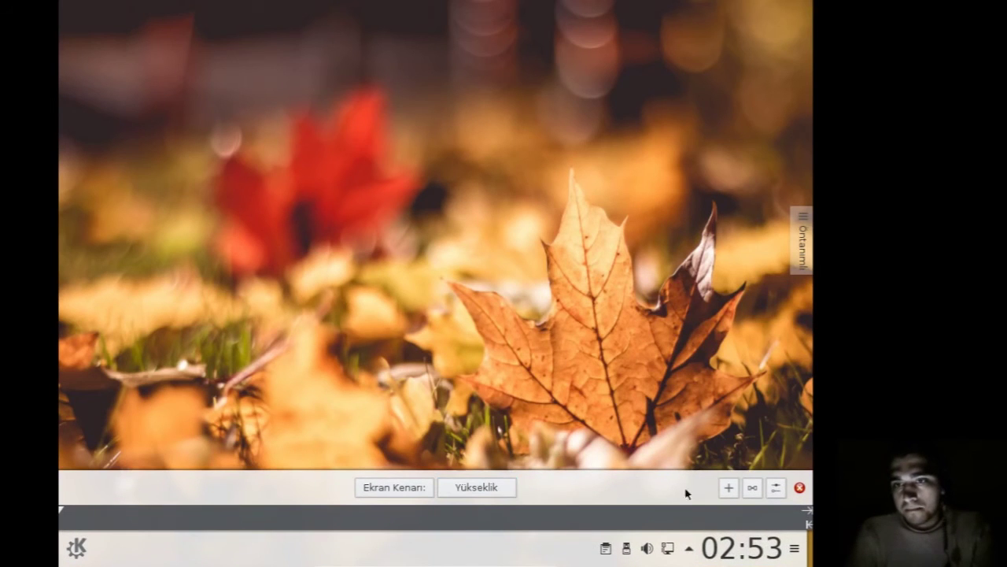
left_click(773, 490)
left_click(799, 488)
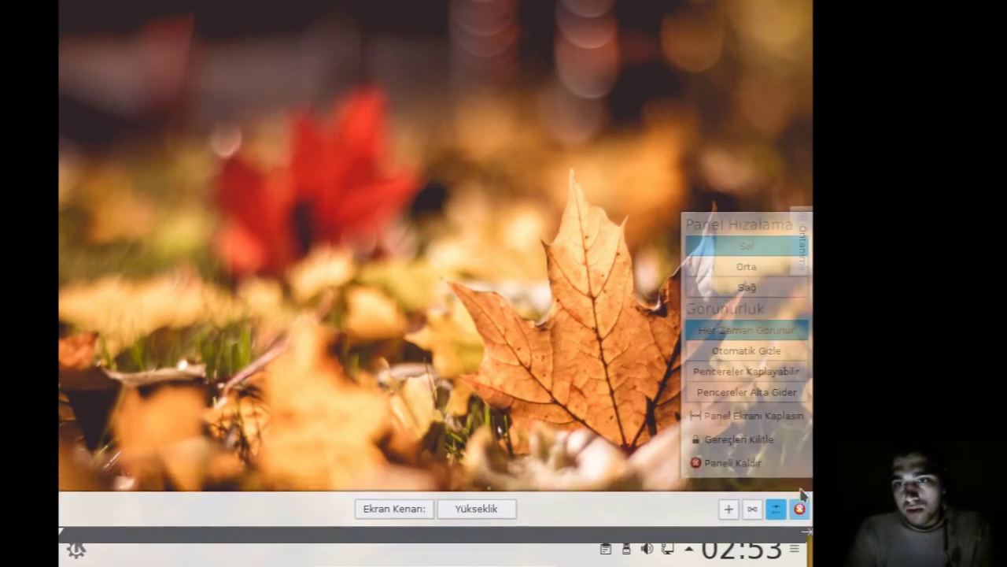
right_click(349, 93)
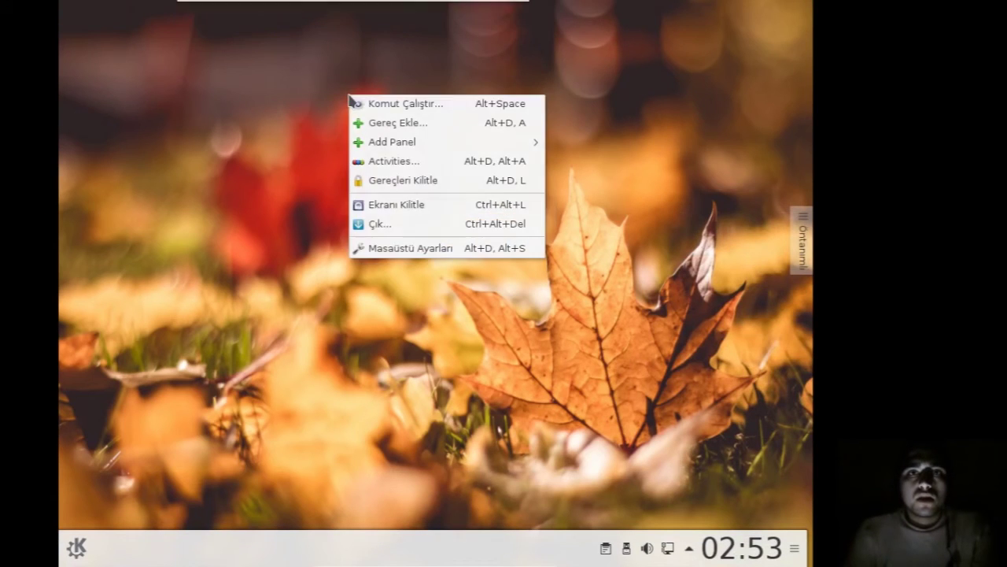
left_click(289, 103)
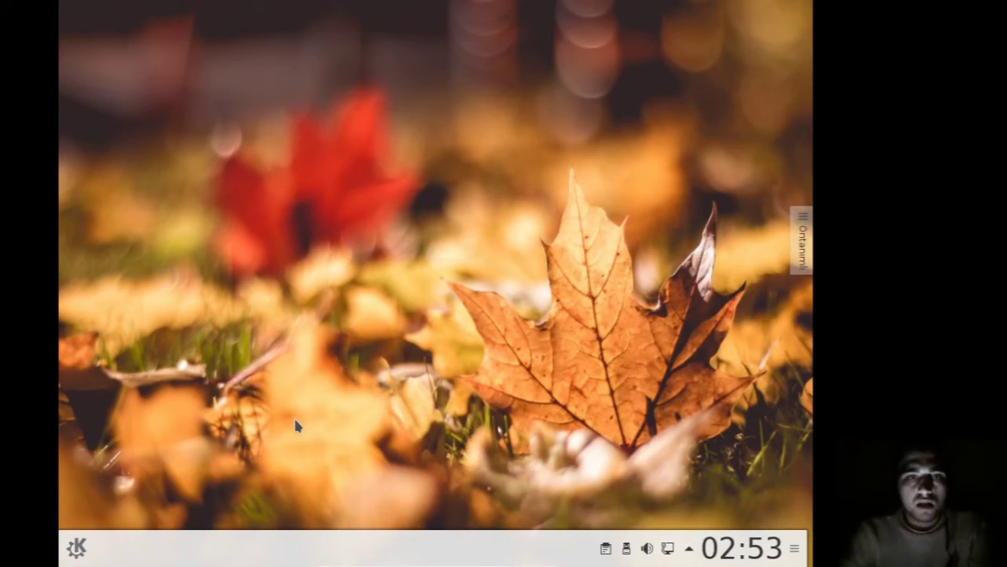
- Look through the Bilgisayar and Geçmiş sections of the application launcher, ending on Bilgisayar
left_click(76, 548)
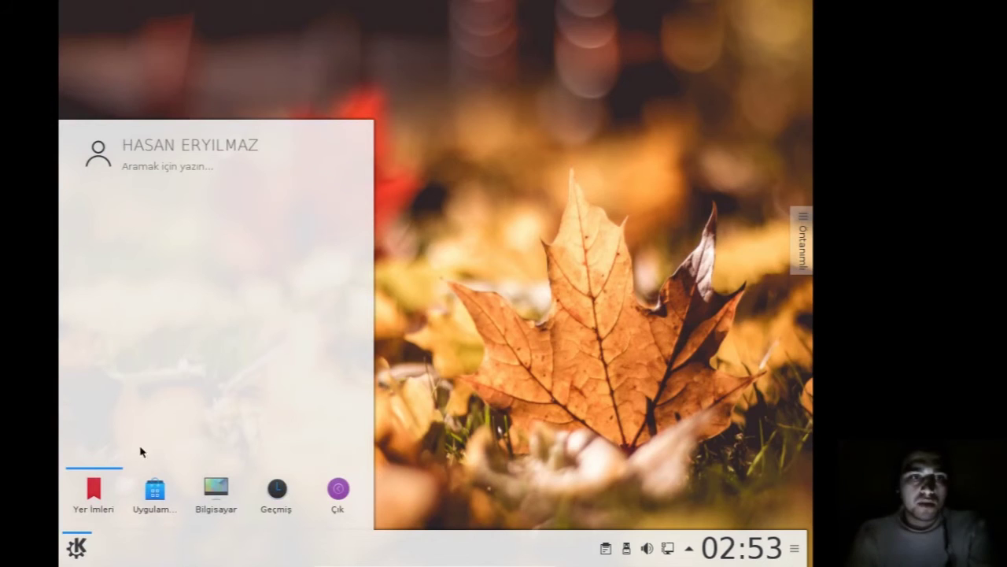
left_click(214, 508)
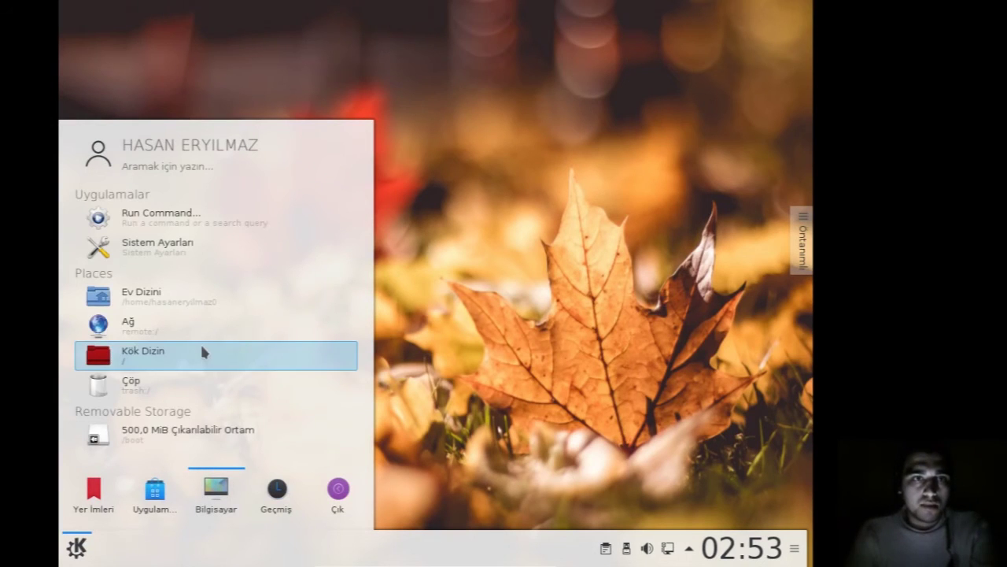
left_click(282, 502)
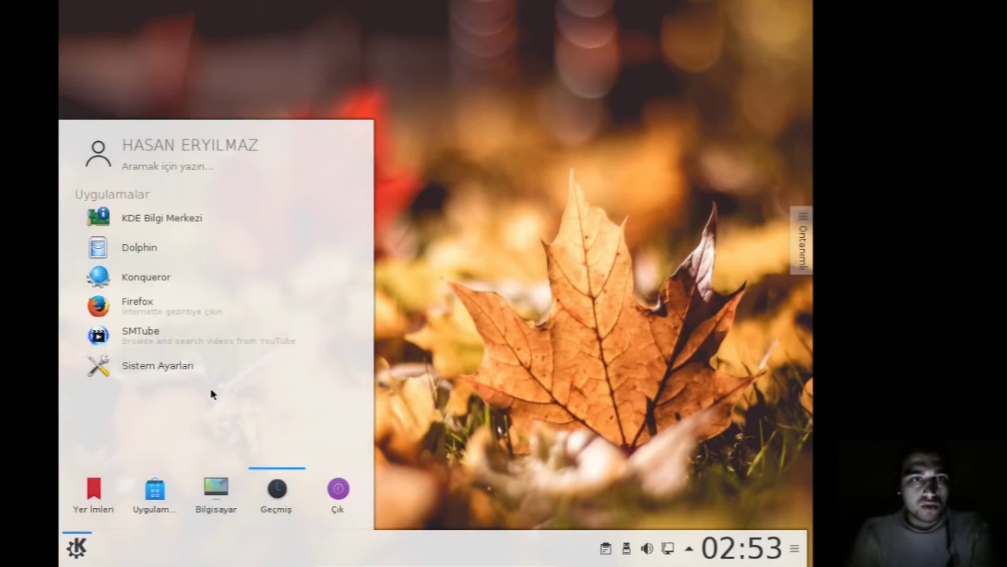
left_click(207, 495)
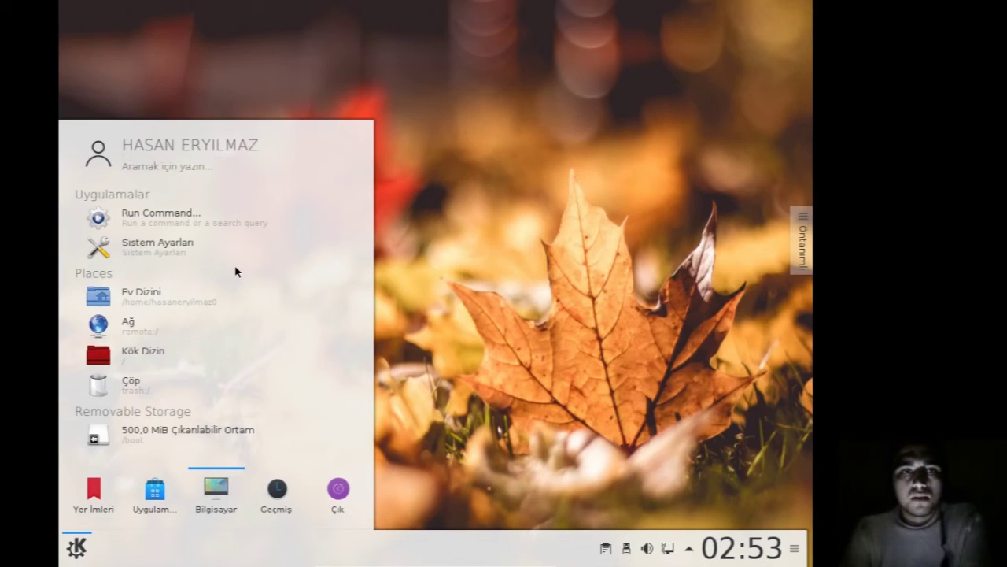
- Open the home folder from the launcher, move its window toward the middle of the desktop, and view the desktop's context options
left_click(189, 302)
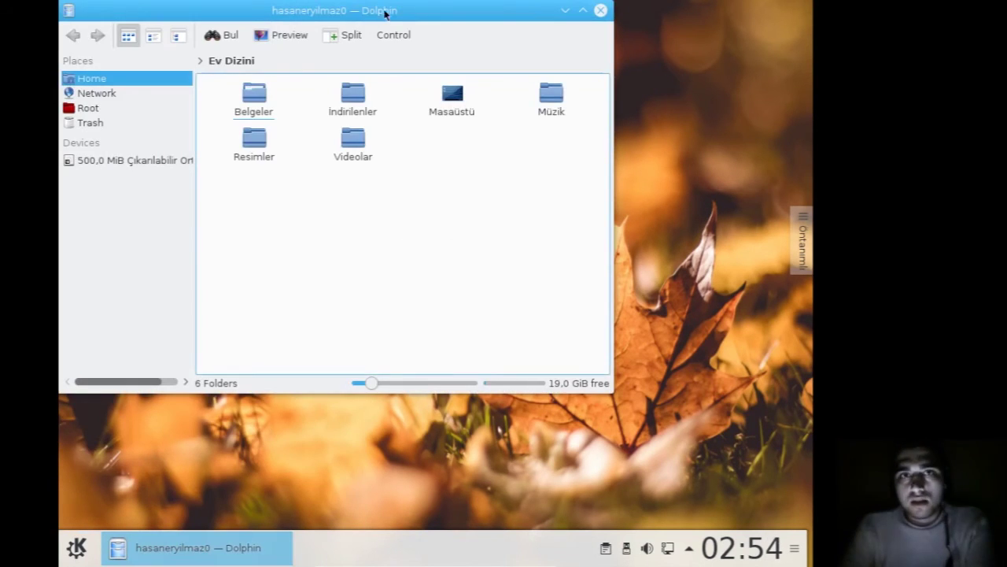
left_click_drag(378, 20, 496, 95)
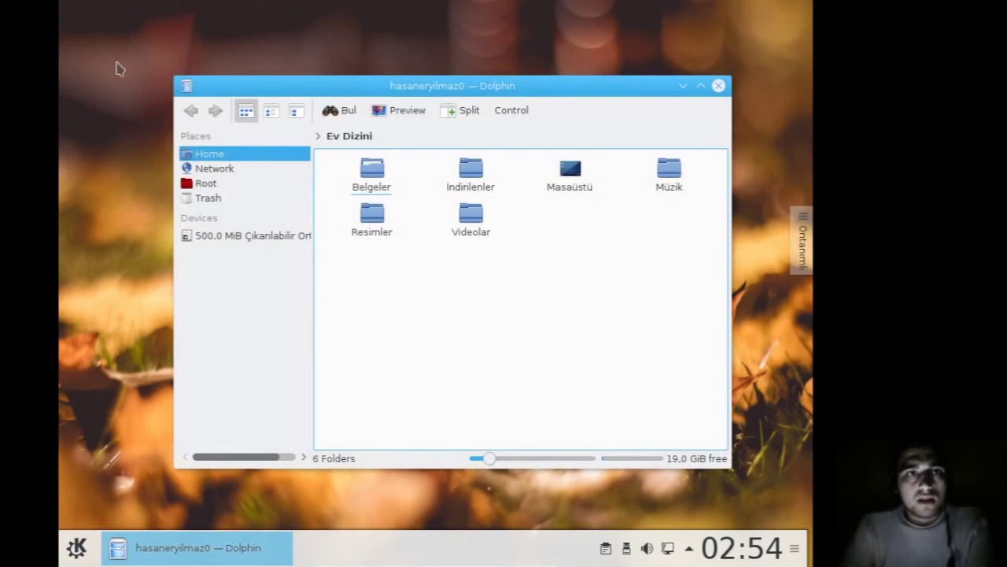
left_click(82, 17)
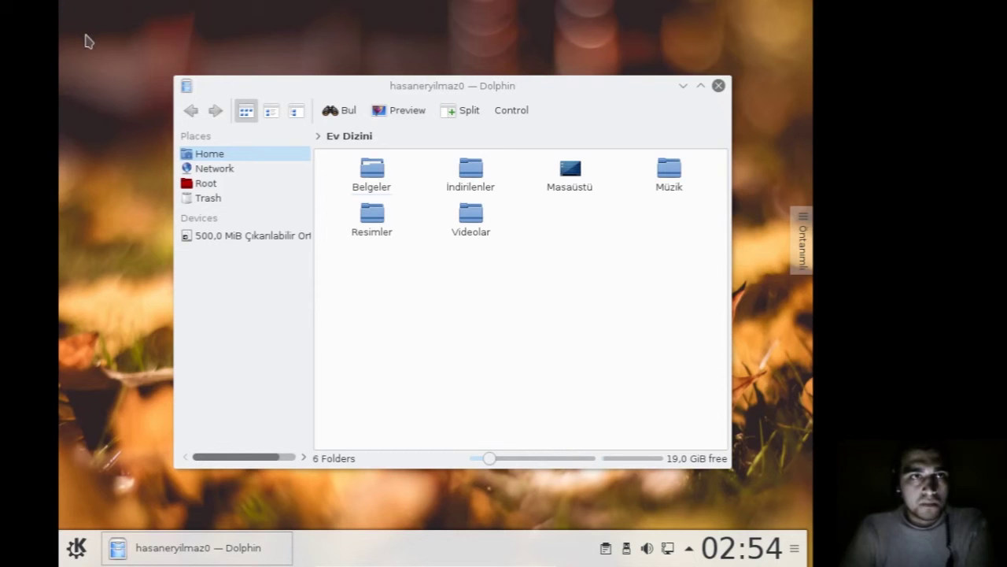
right_click(63, 8)
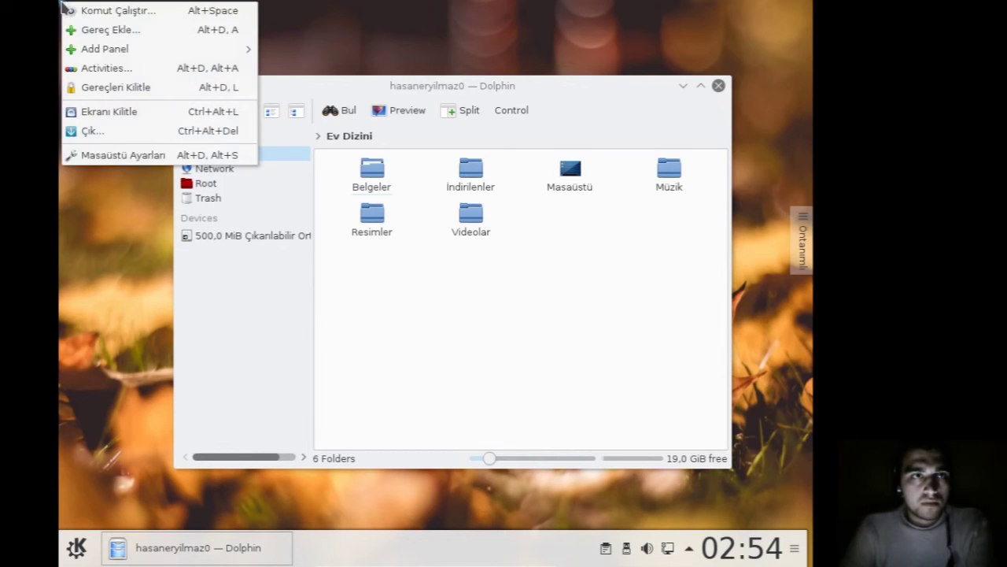
left_click(299, 36)
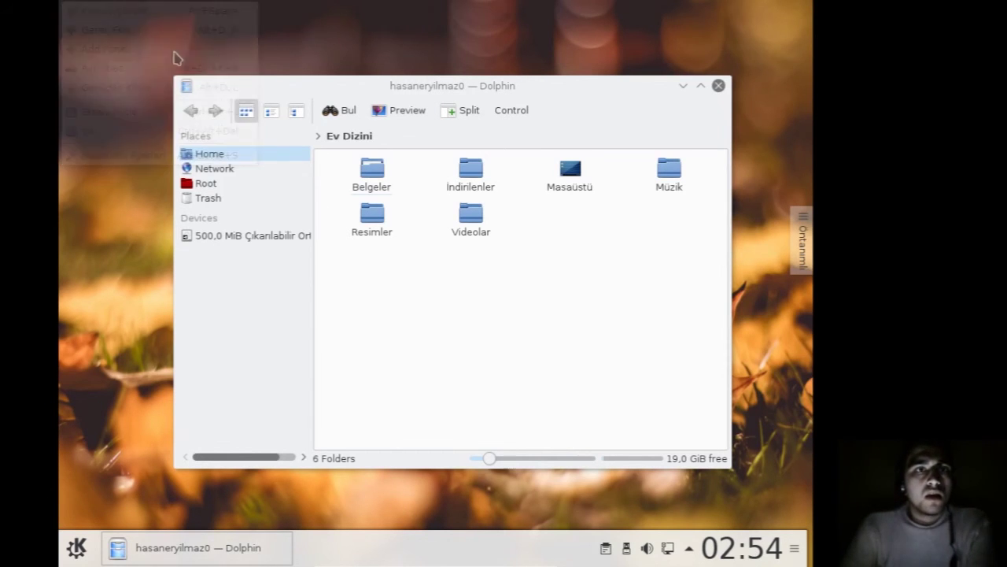
left_click(559, 182)
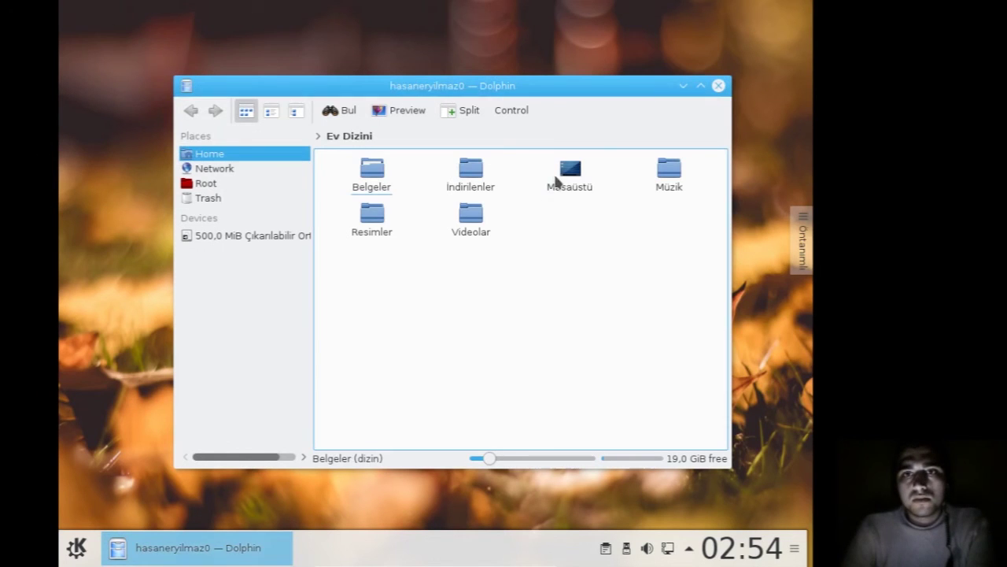
left_click(343, 139)
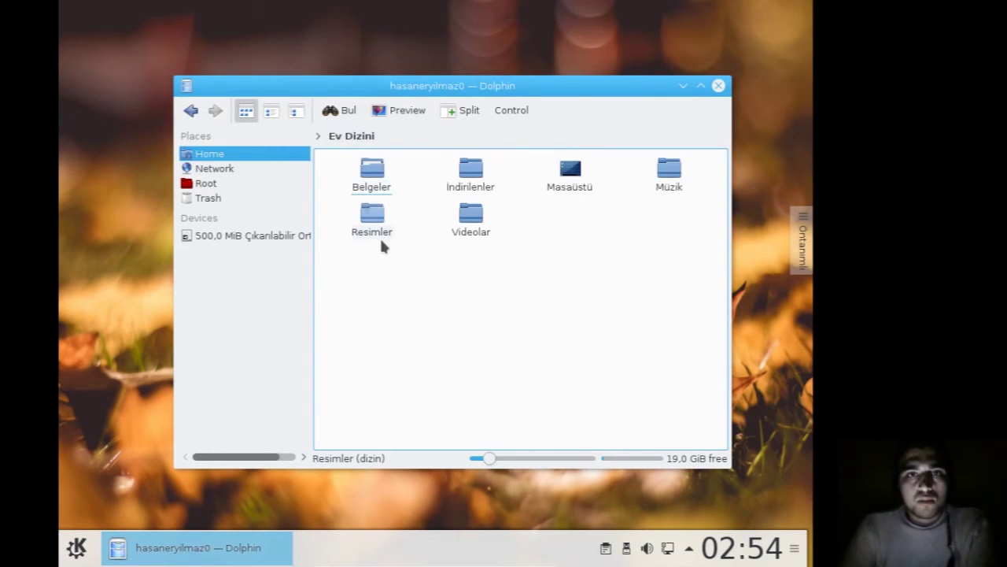
- Try the Belgeler folder as a Klasör Görünümü widget on the desktop, then remove the widget
left_click_drag(370, 177, 117, 41)
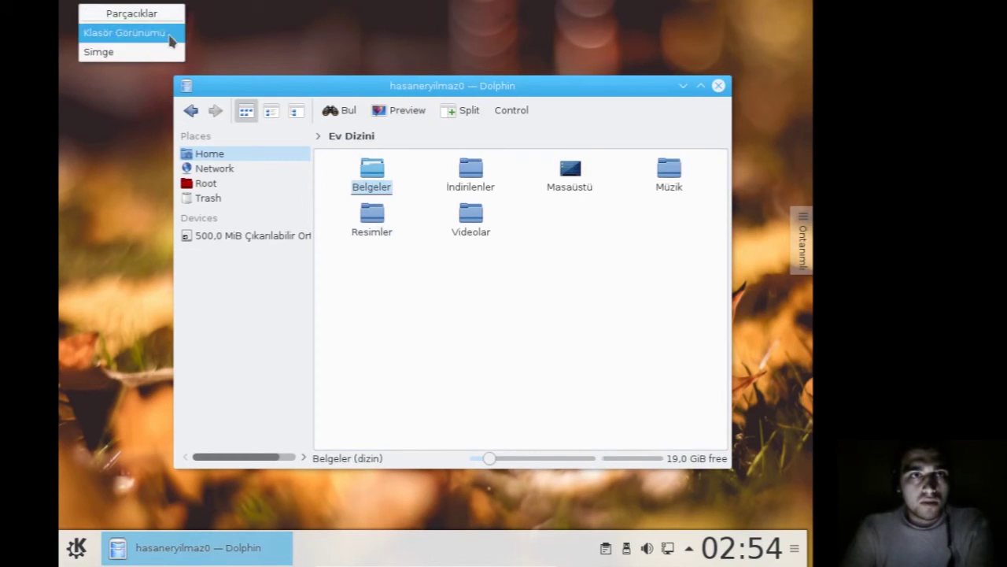
left_click(161, 41)
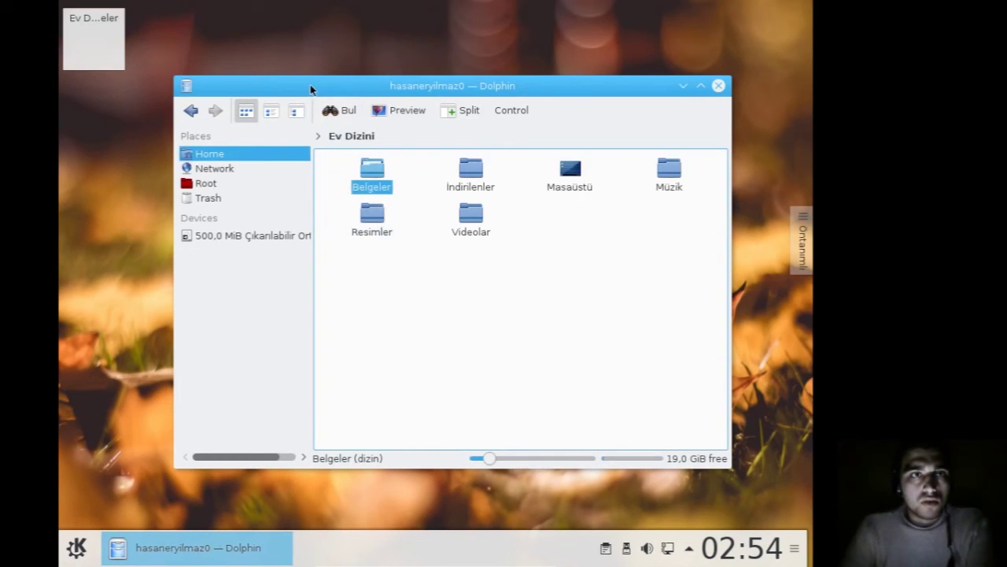
left_click(100, 38)
right_click(100, 31)
left_click(85, 20)
right_click(100, 28)
left_click(130, 133)
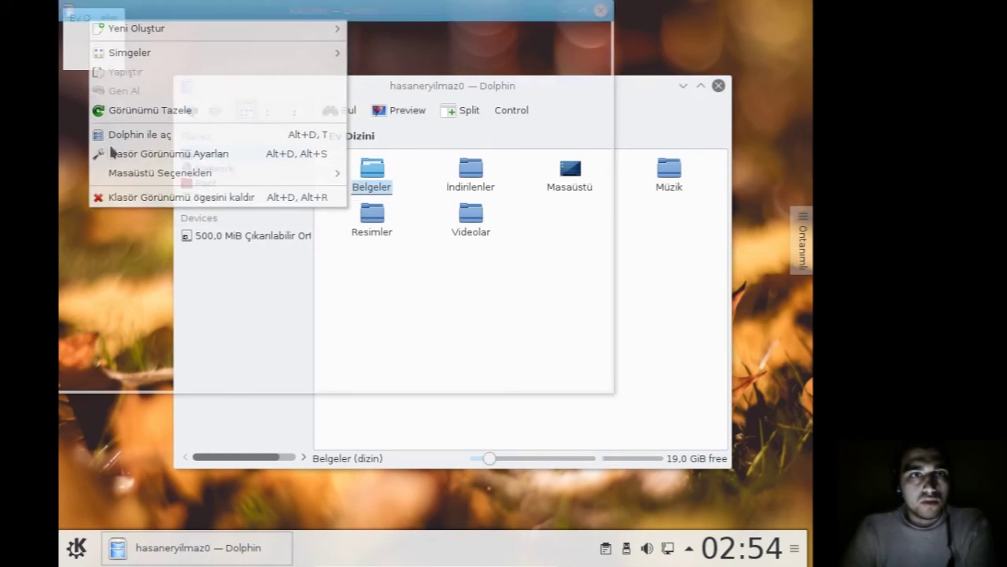
left_click(600, 11)
right_click(93, 27)
left_click(344, 207)
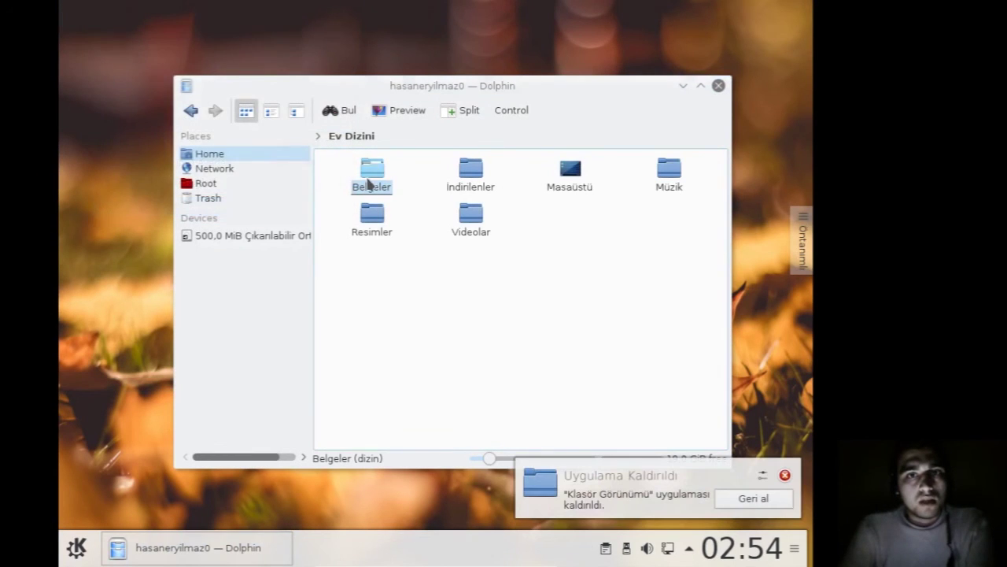
- Place the Belgeler folder on the desktop as a Simge and close the open file manager windows
left_click(89, 19)
left_click(103, 50)
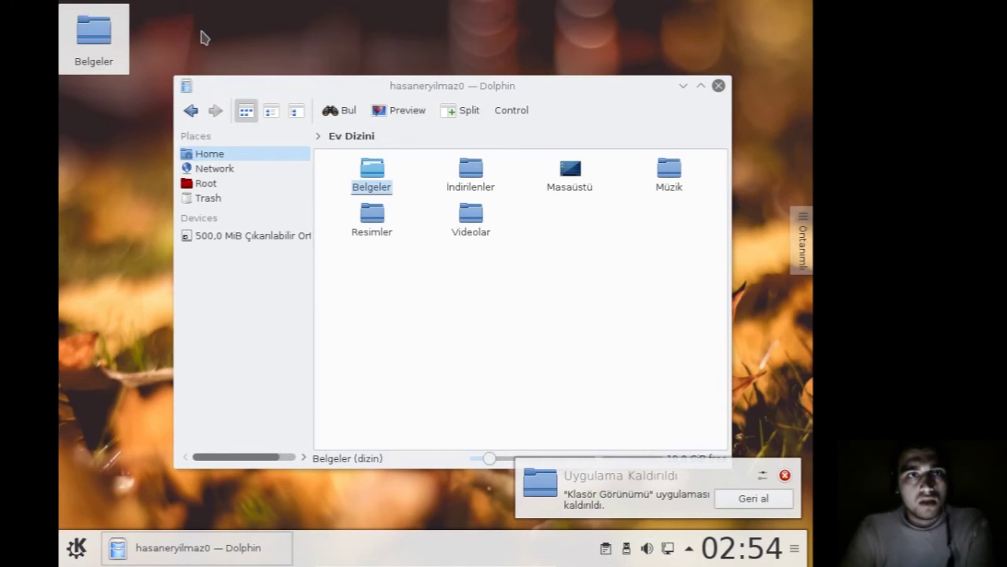
left_click(600, 12)
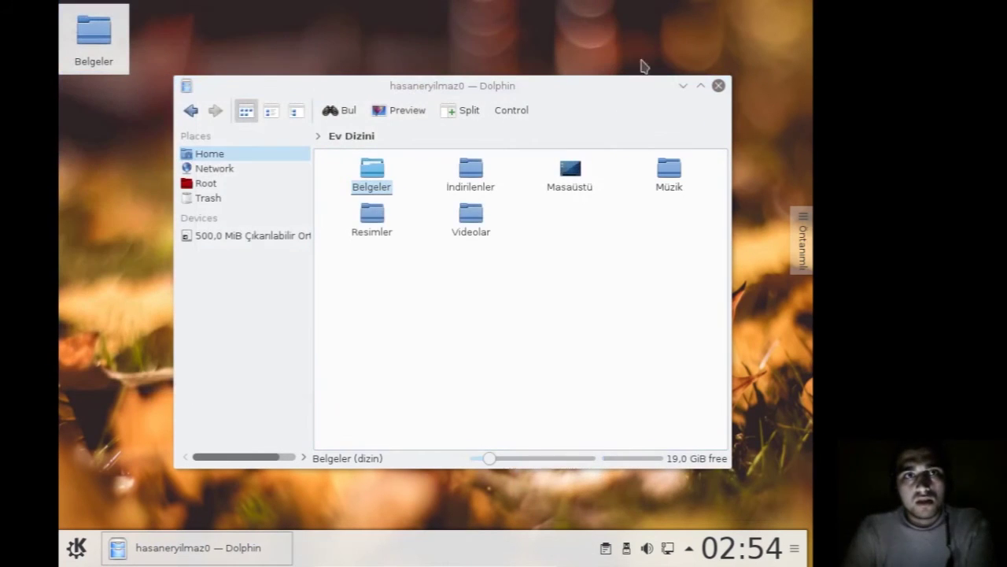
left_click(717, 86)
- In the desktop settings, set Yerleşim to Klasör Görünümü and apply it
right_click(532, 82)
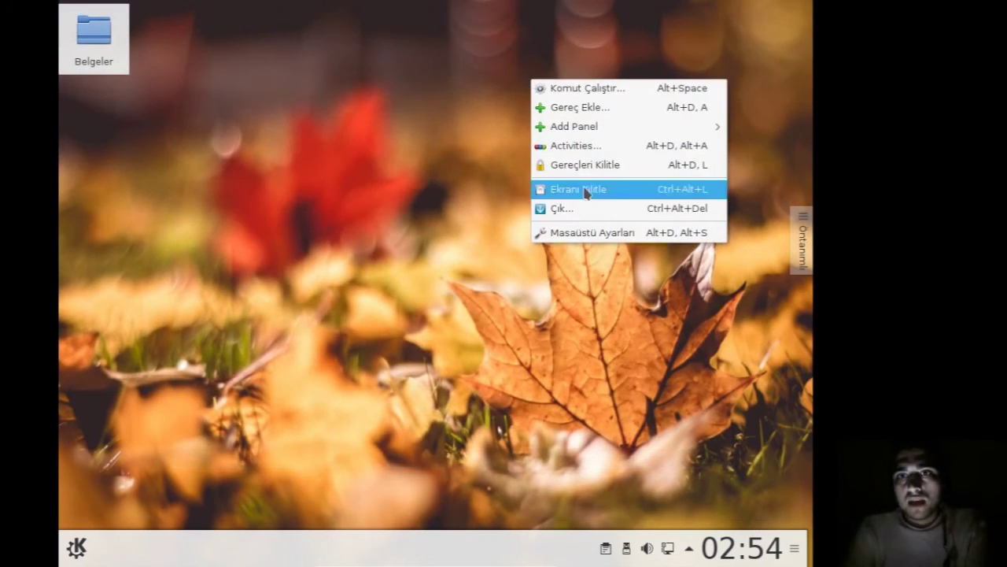
left_click(592, 233)
left_click_drag(192, 13, 354, 57)
left_click(445, 108)
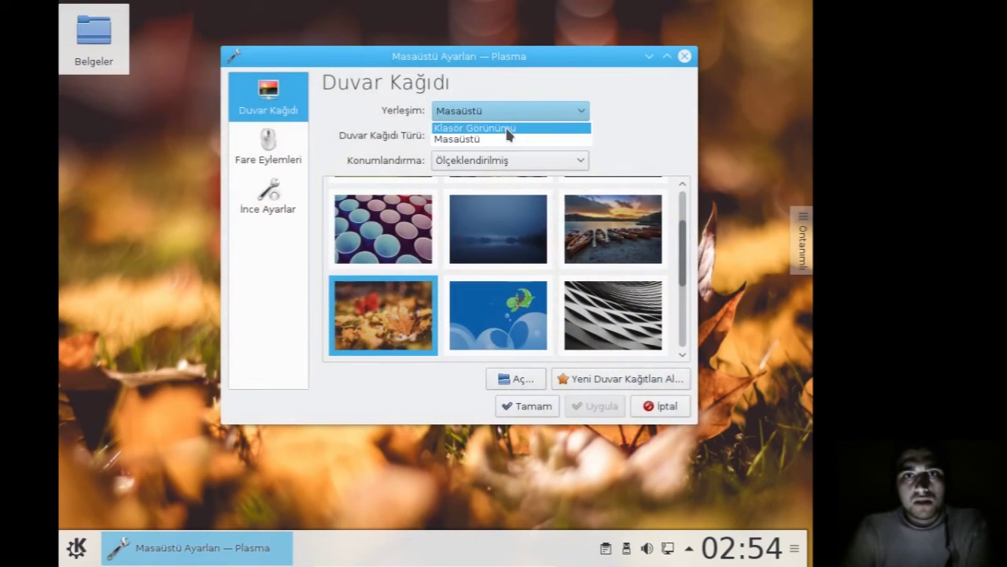
left_click(511, 128)
left_click(510, 135)
left_click(606, 315)
left_click(592, 409)
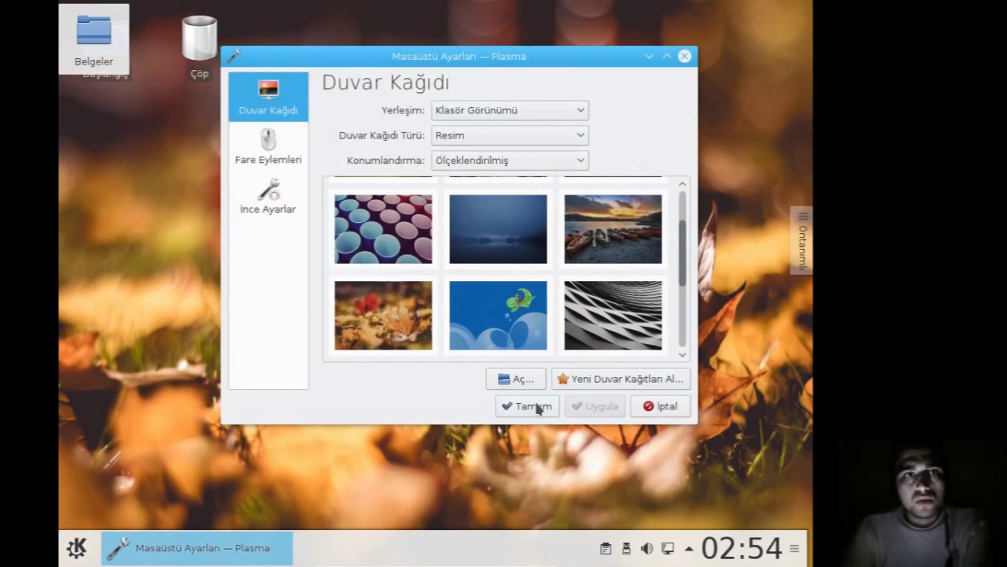
- Open the overlapping Belgeler and Başlangıç desktop icons and try to reach the context options of Belgeler
left_click(89, 39)
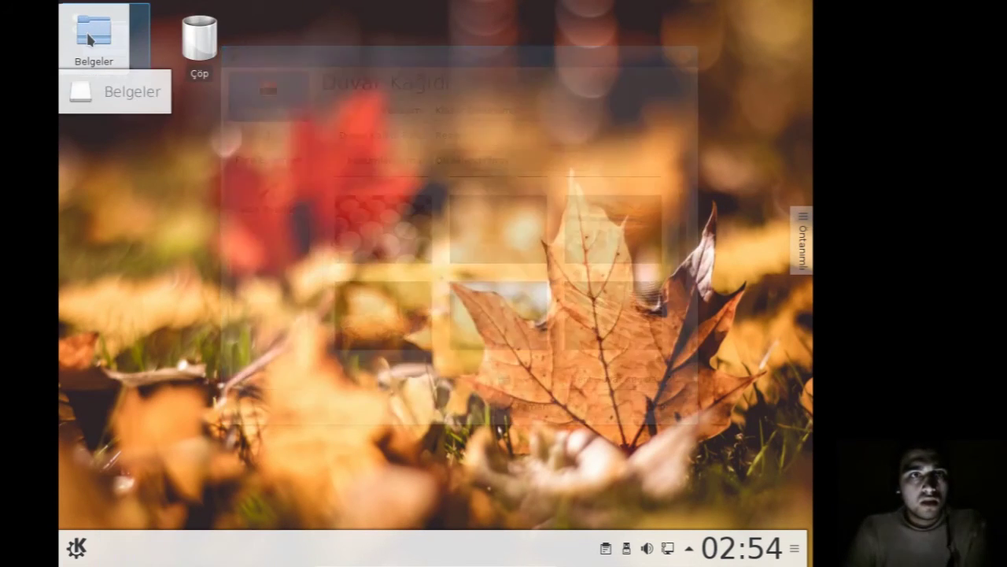
right_click(84, 33)
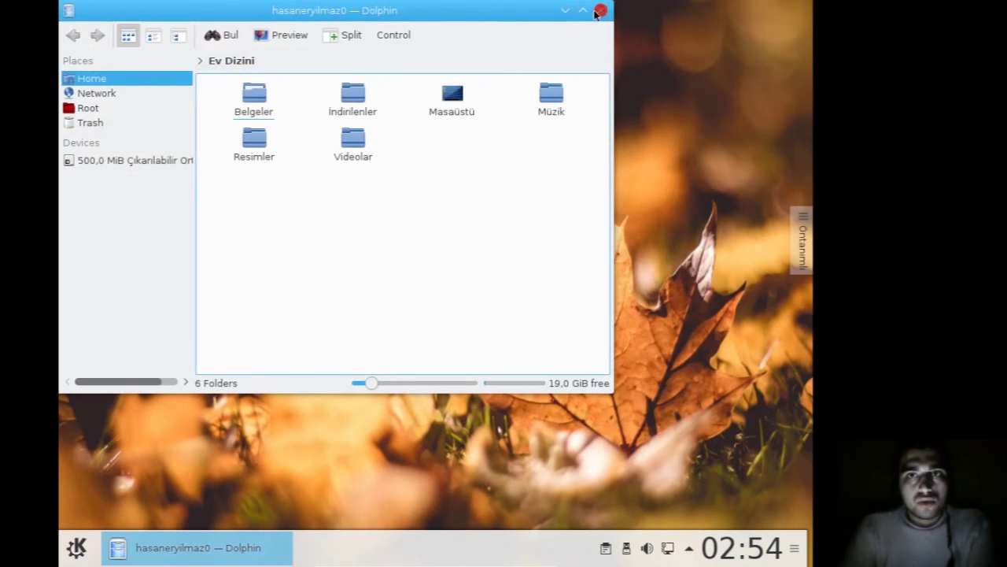
left_click(599, 11)
right_click(69, 33)
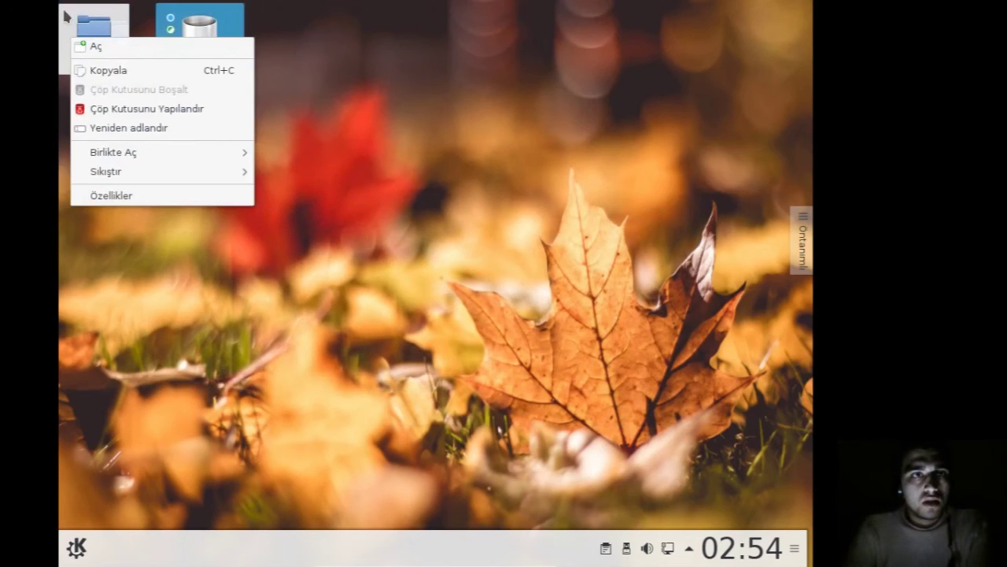
left_click(66, 14)
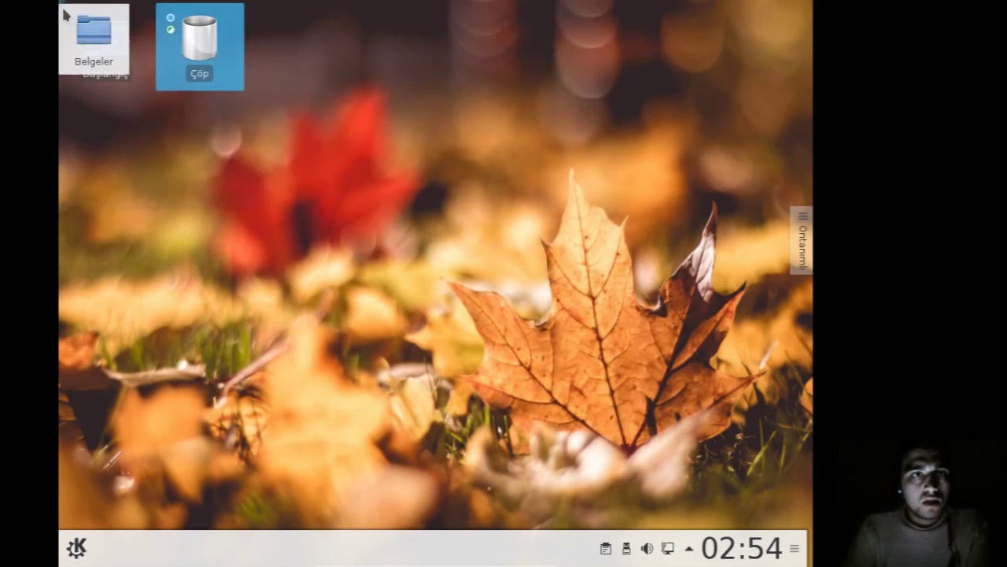
right_click(116, 40)
left_click(130, 40)
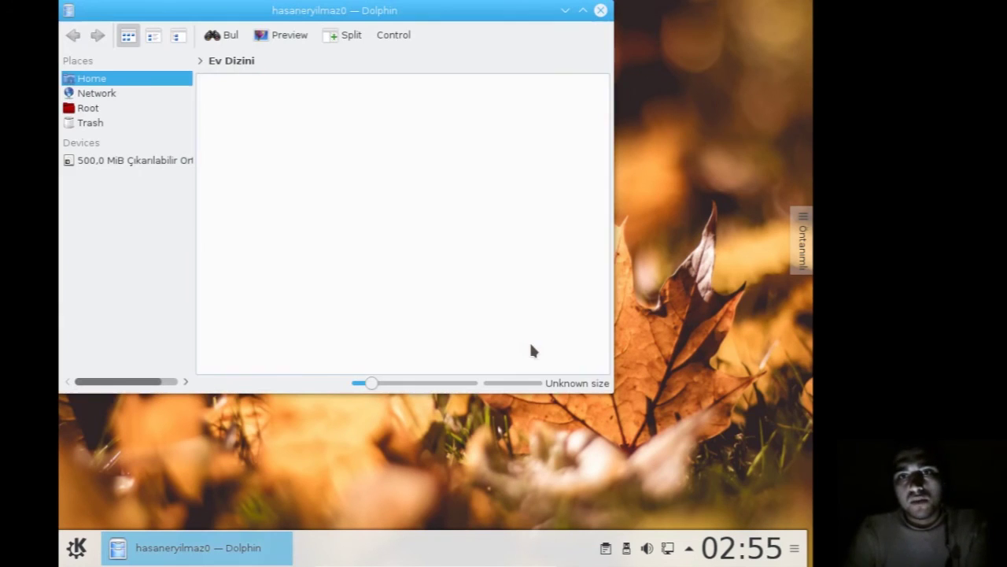
- Open Klasör Görünümü Ayarları from the desktop, set Yerleşim to Masaüstü, and apply it
right_click(531, 348)
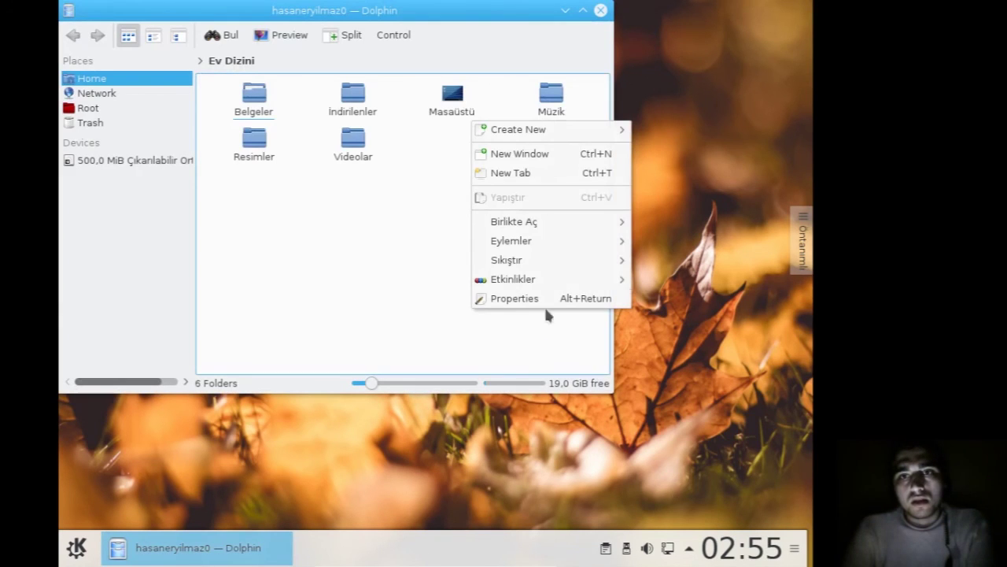
right_click(675, 181)
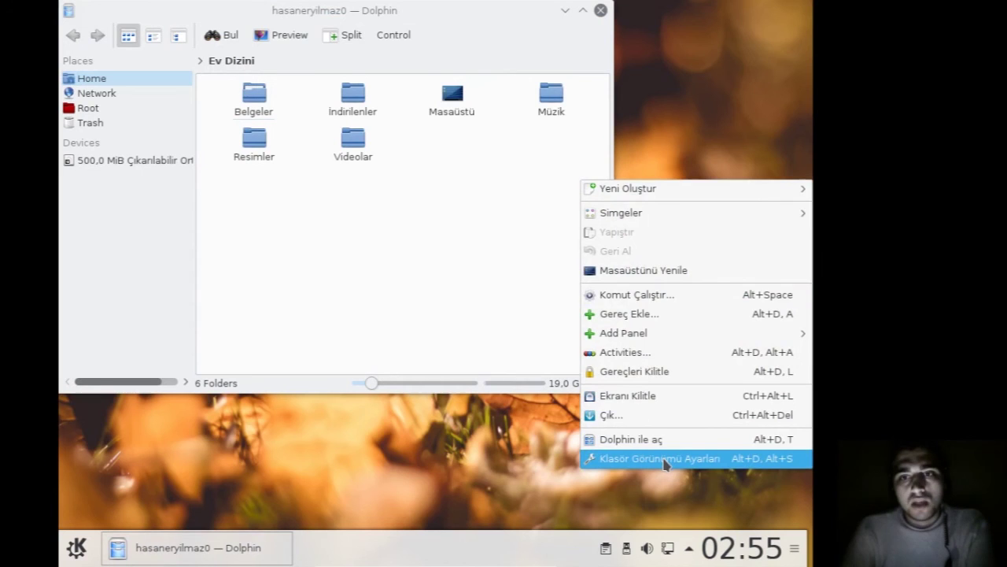
left_click(663, 460)
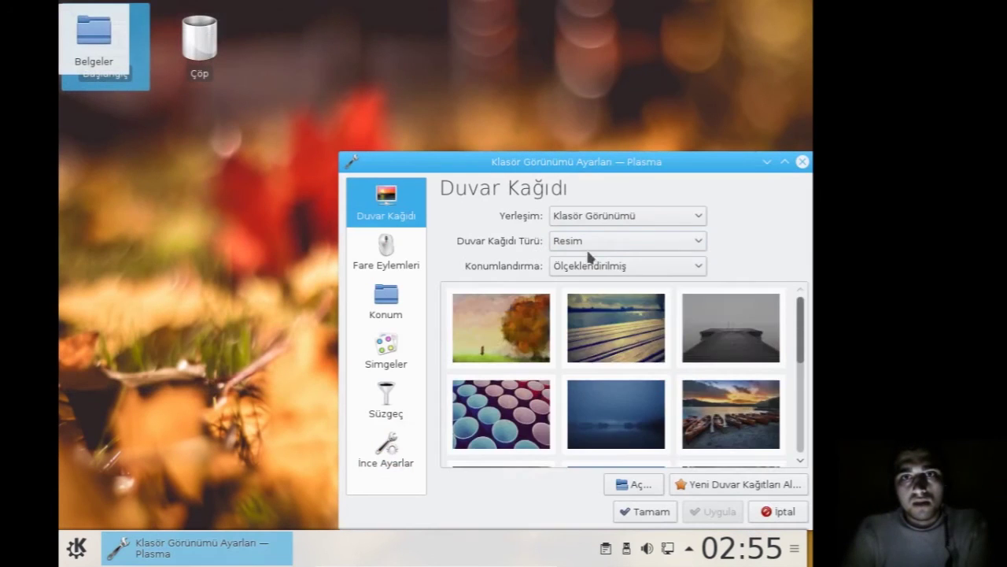
left_click(591, 215)
left_click(593, 233)
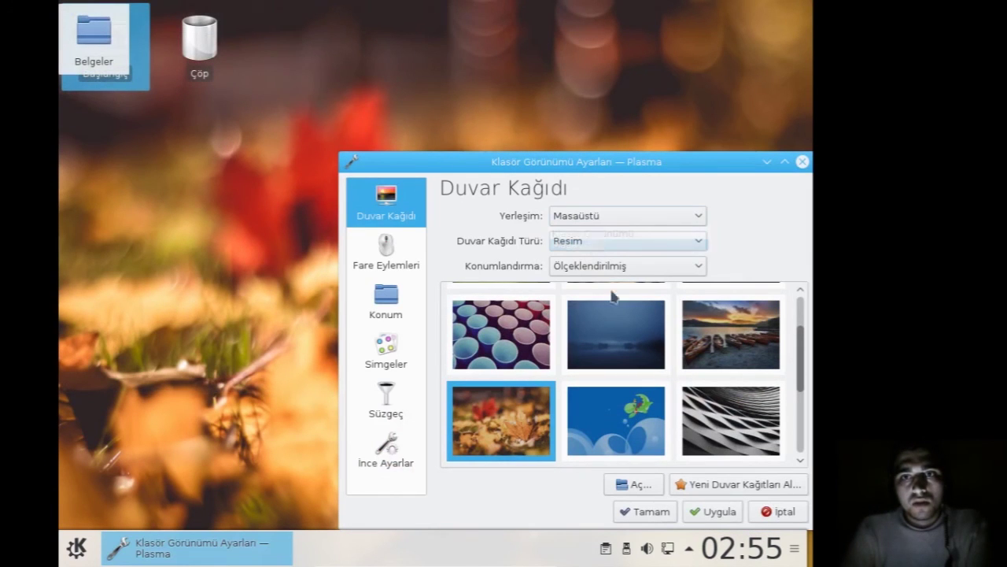
left_click(733, 511)
- View the keyboard shortcut settings of the Belgeler icon, remove the icon from the desktop, and close the settings
left_click(130, 51)
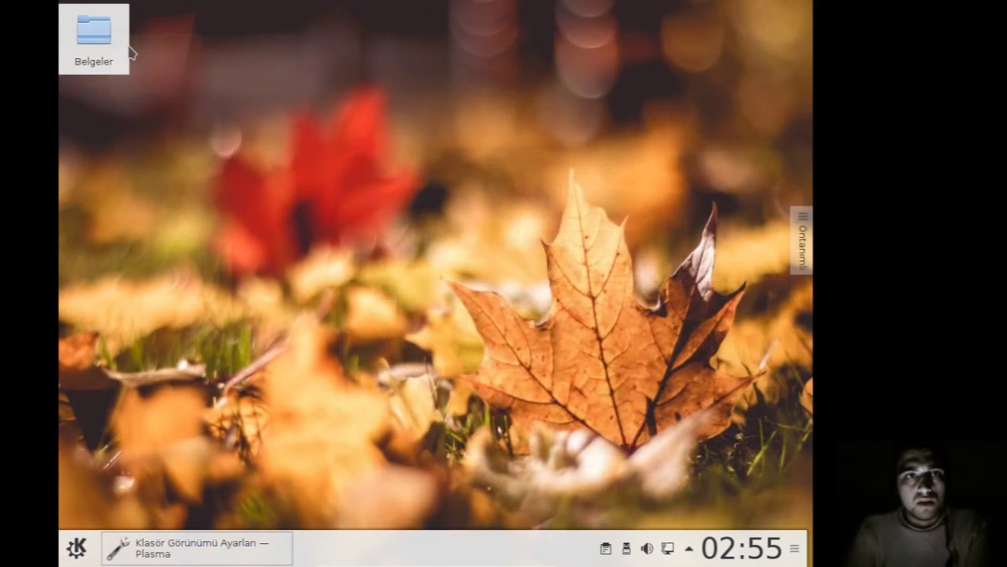
left_click_drag(111, 12, 243, 49)
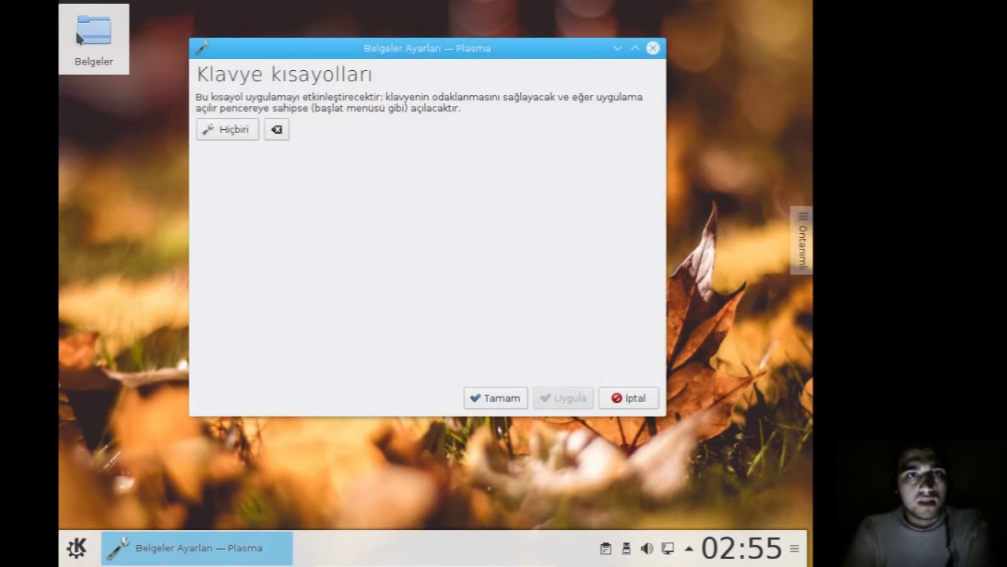
right_click(79, 33)
left_click(252, 85)
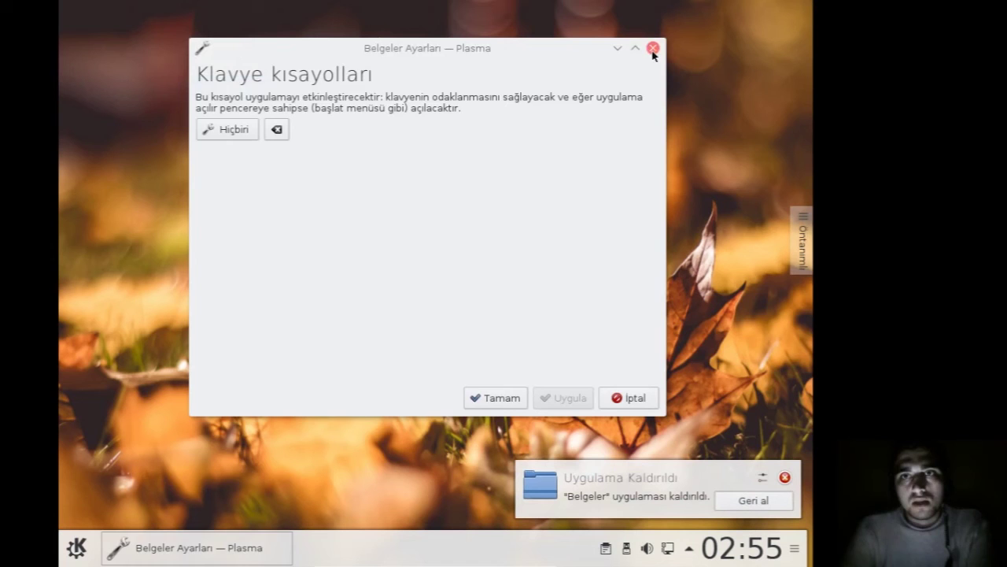
left_click(653, 49)
- Reopen the desktop settings, switch Yerleşim to Klasör Görünümü, and accept the change
right_click(511, 136)
left_click(551, 288)
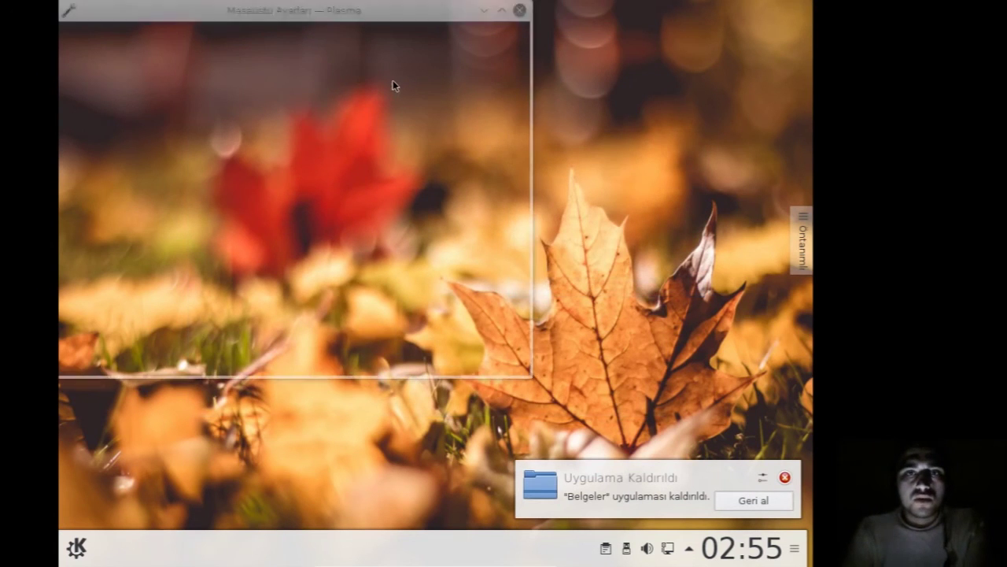
left_click(344, 64)
left_click(326, 92)
left_click(429, 365)
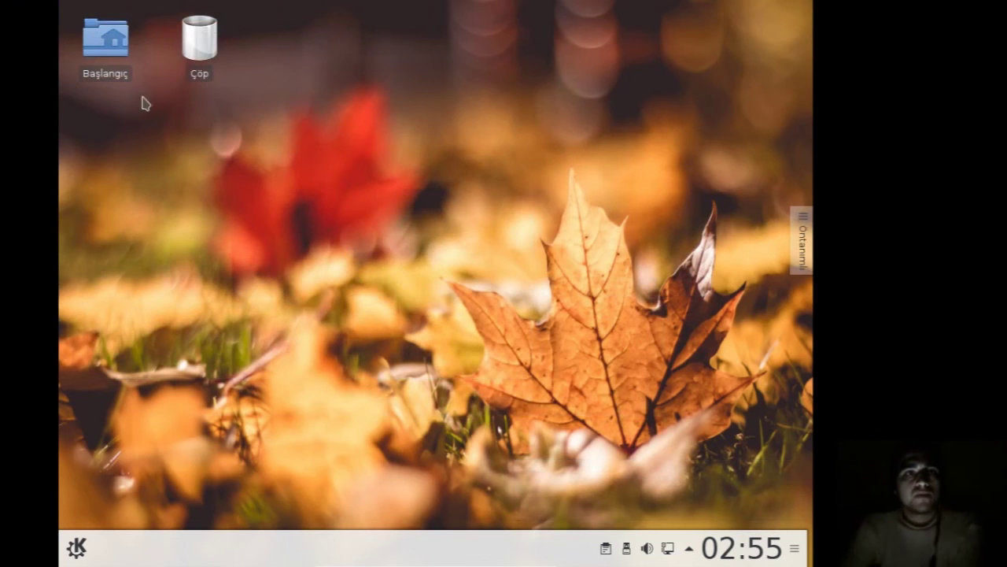
- Try moving and selecting the Çöp desktop icon, preview its contents in the popup, and open the trash
left_click_drag(196, 43, 225, 134)
left_click_drag(191, 59, 164, 38)
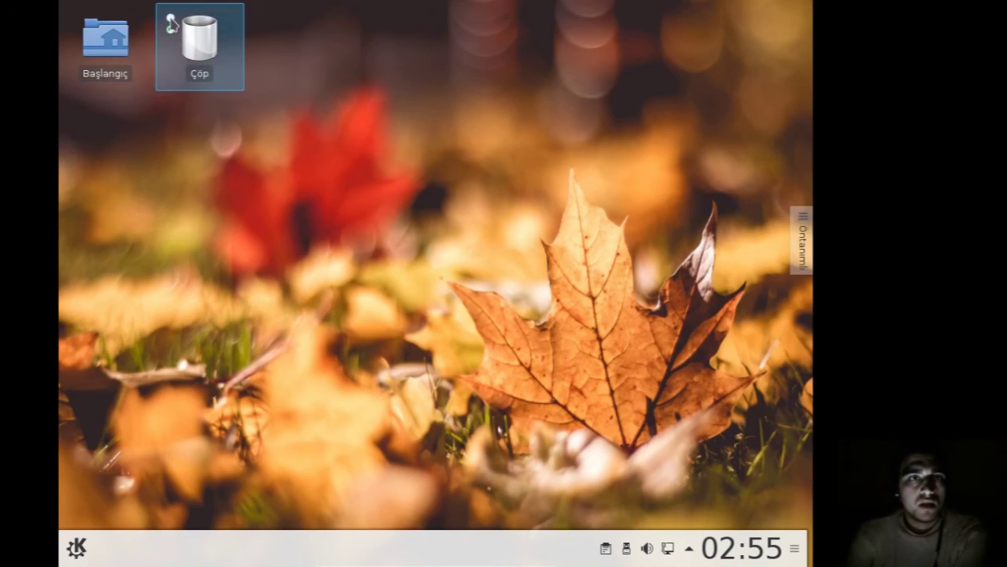
left_click(173, 36)
mouse_move(170, 19)
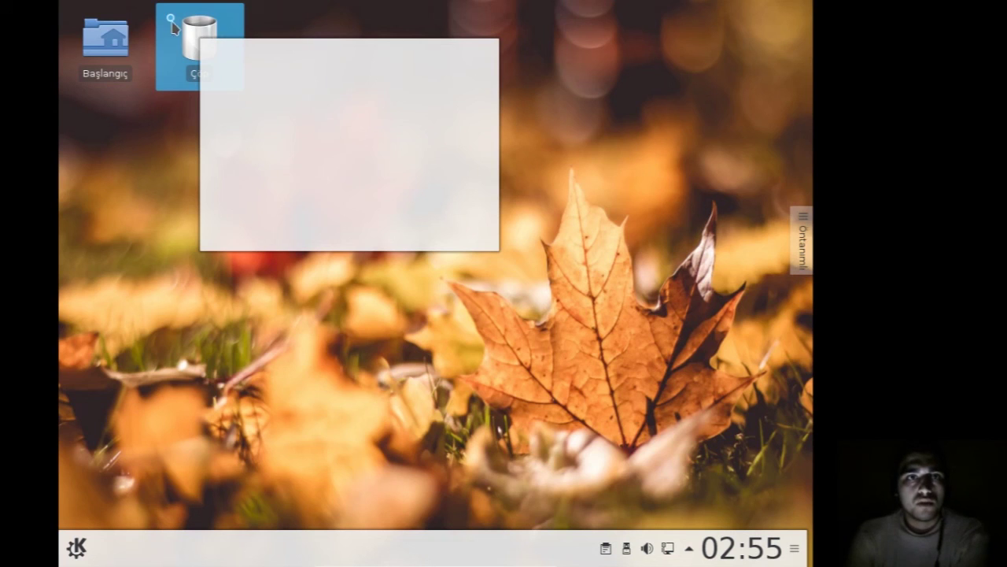
left_click(172, 65)
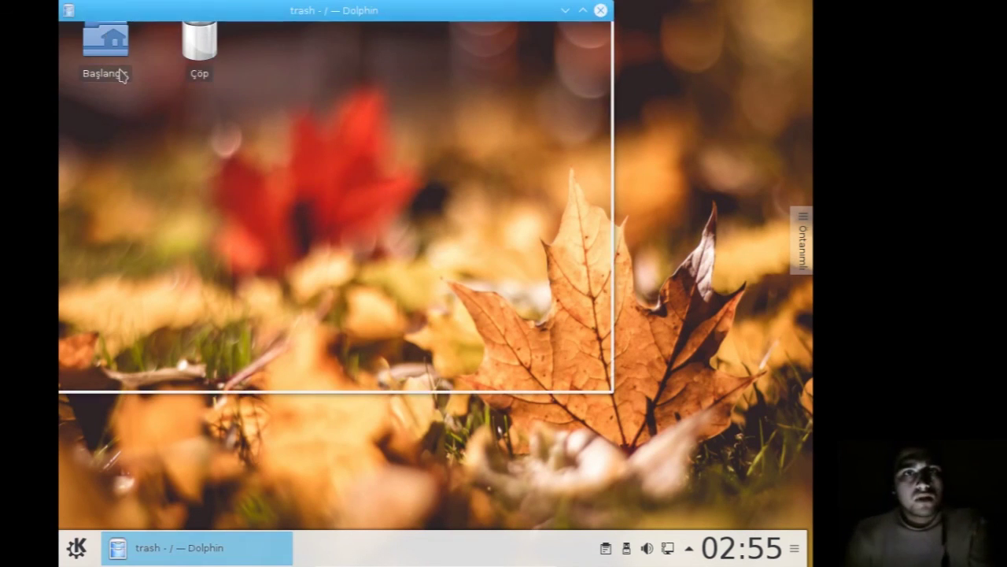
- Open the home folder from Başlangıç, close the trash window, and move the home window toward the desktop's middle
left_click(120, 76)
left_click_drag(229, 8, 297, 66)
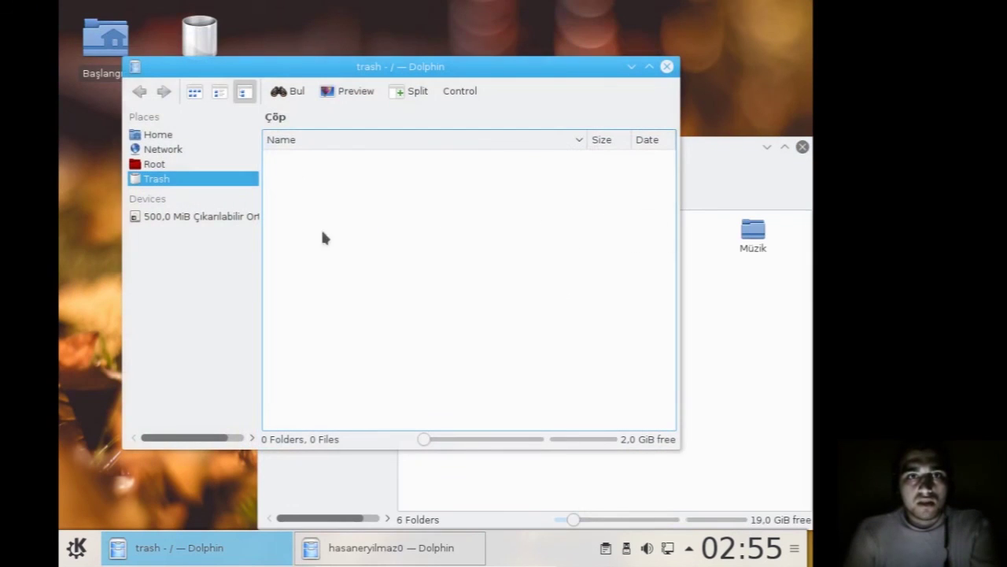
left_click(667, 69)
left_click_drag(650, 147, 536, 71)
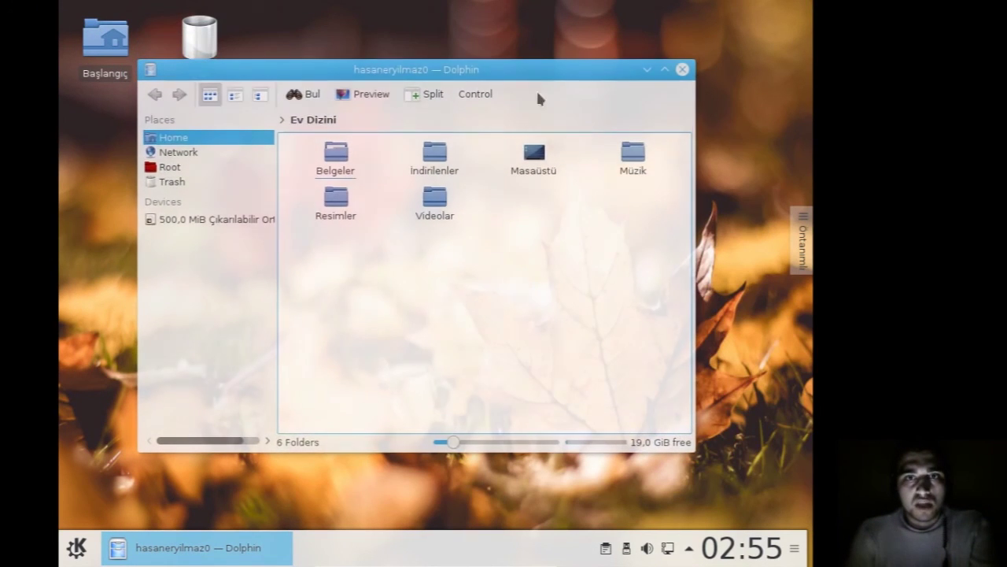
- Open a second home folder window from Başlangıç and close both home folder windows
left_click(102, 55)
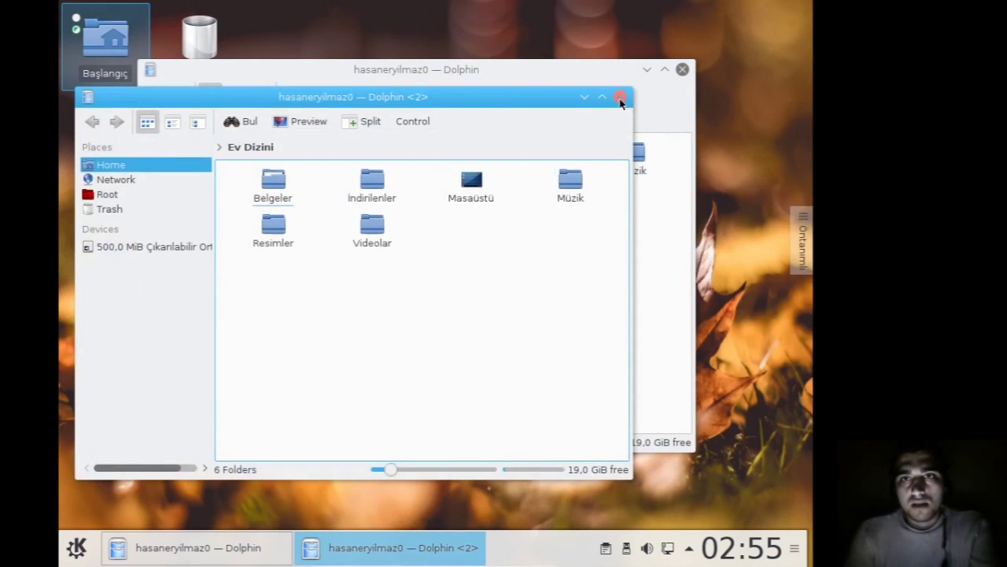
left_click(621, 97)
left_click_drag(654, 223, 339, 157)
left_click(682, 71)
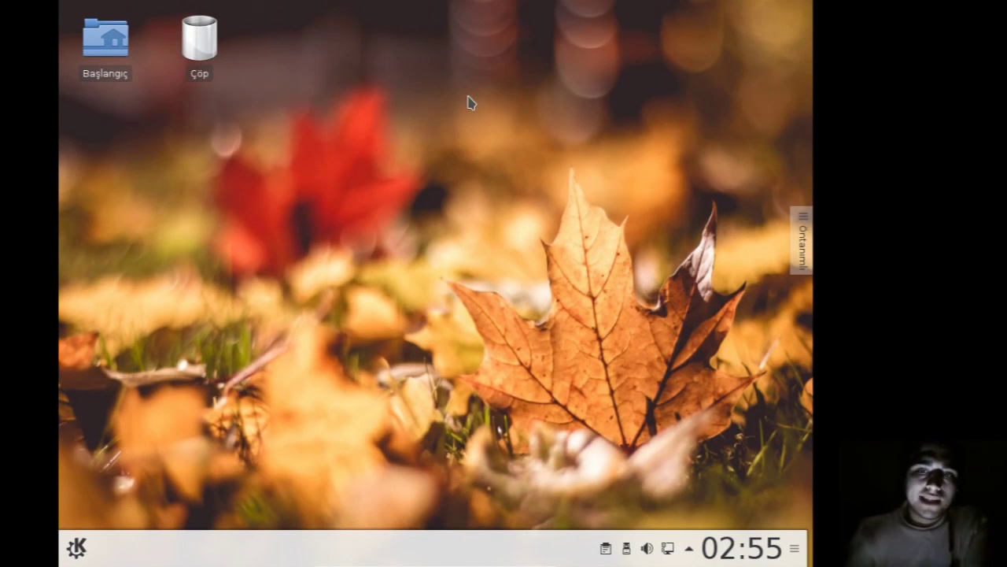
- View the session and power options in the Çık section of the application launcher, then dismiss the launcher
left_click(77, 548)
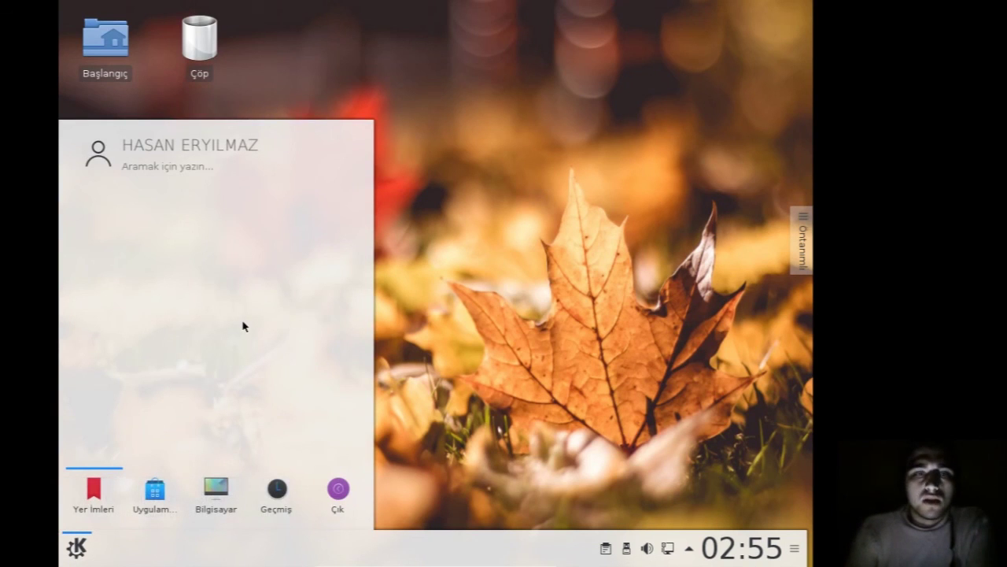
left_click(362, 475)
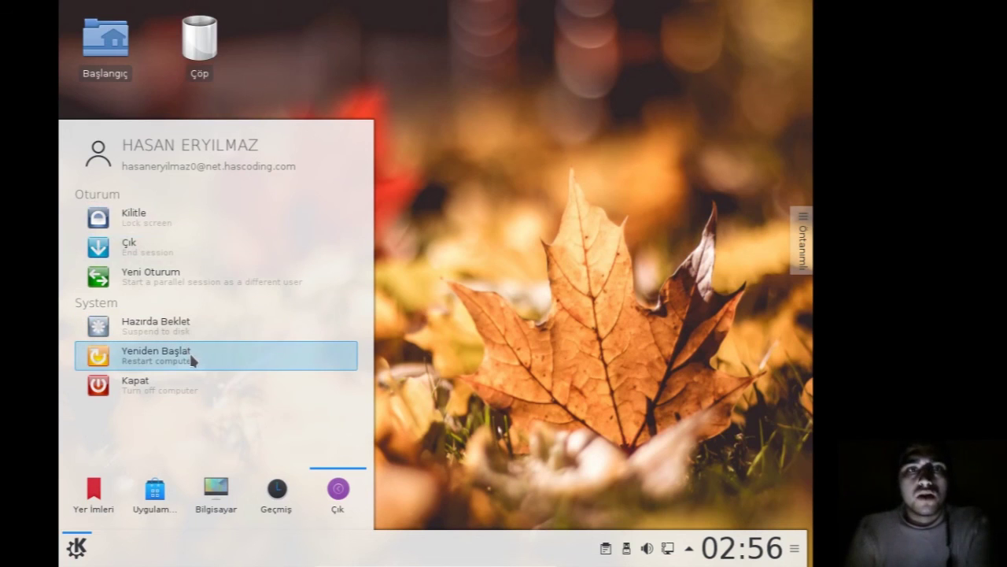
left_click(469, 265)
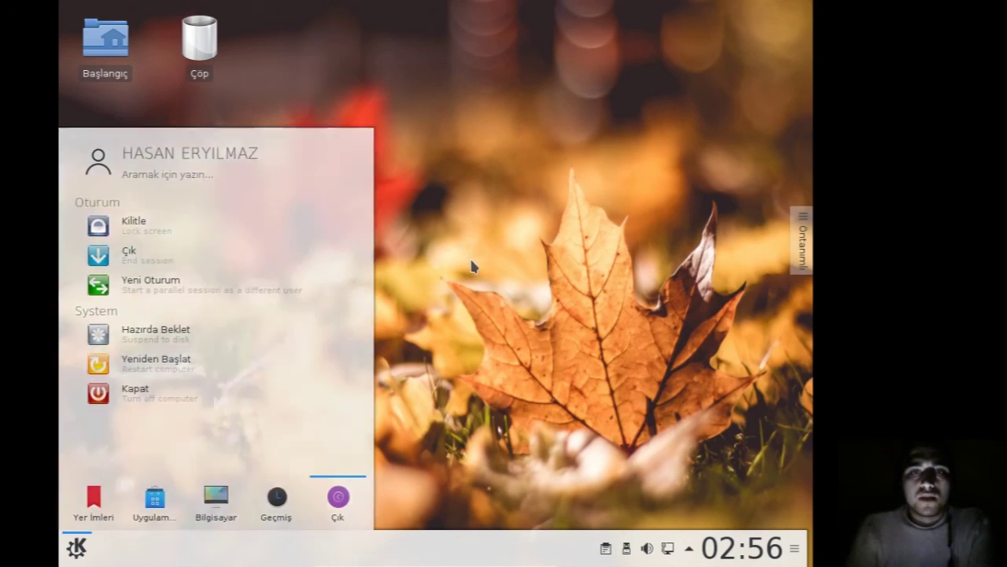